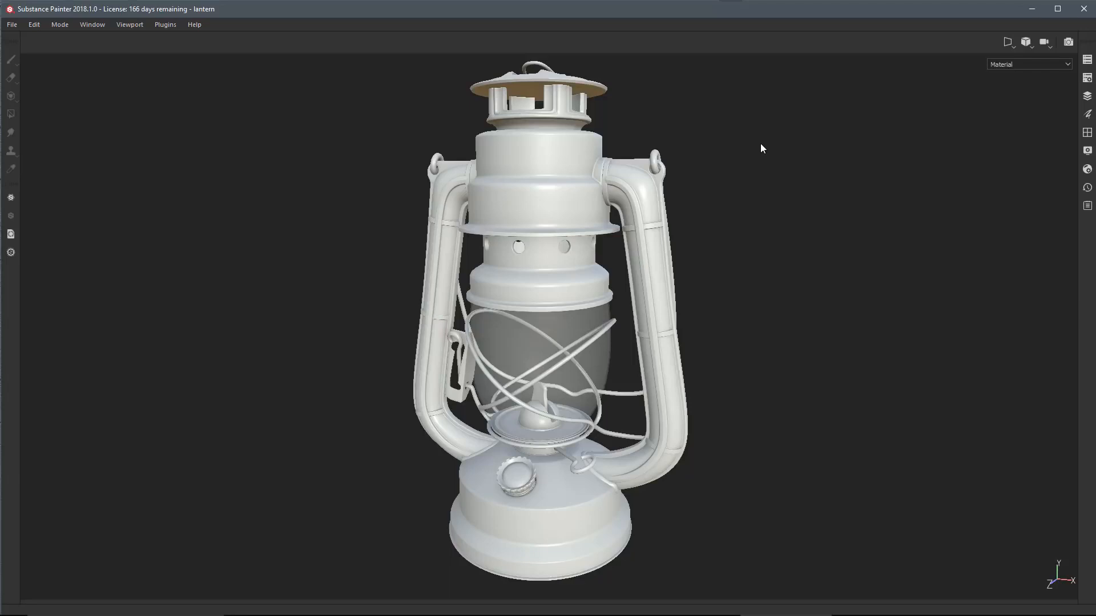
Isolate the base1 texture set in the viewport and frame the lantern's base.
left_click(1087, 59)
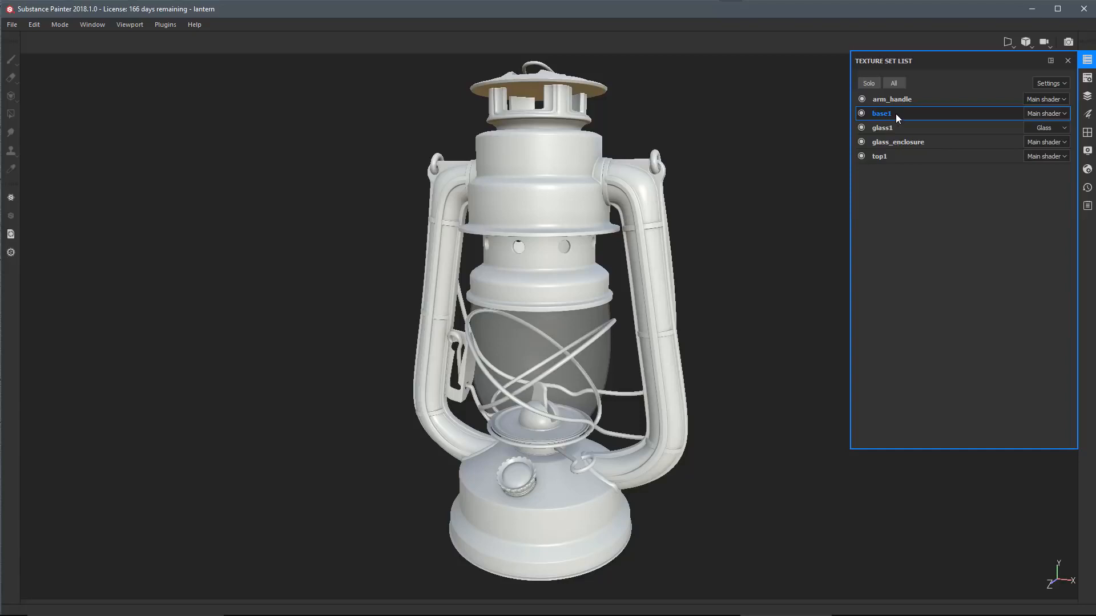
left_click(869, 83)
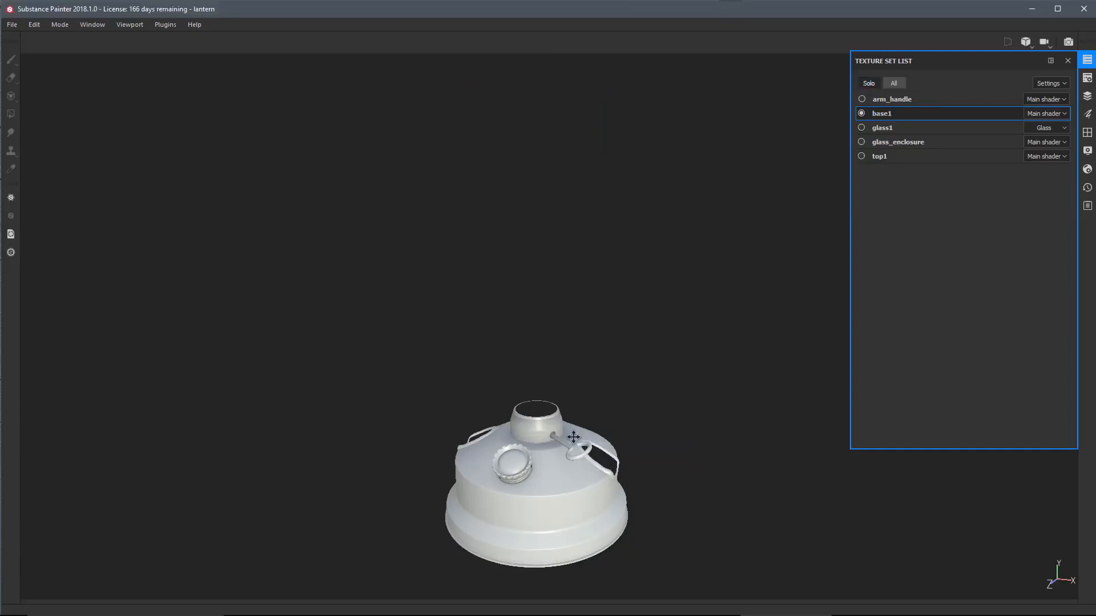
key("f")
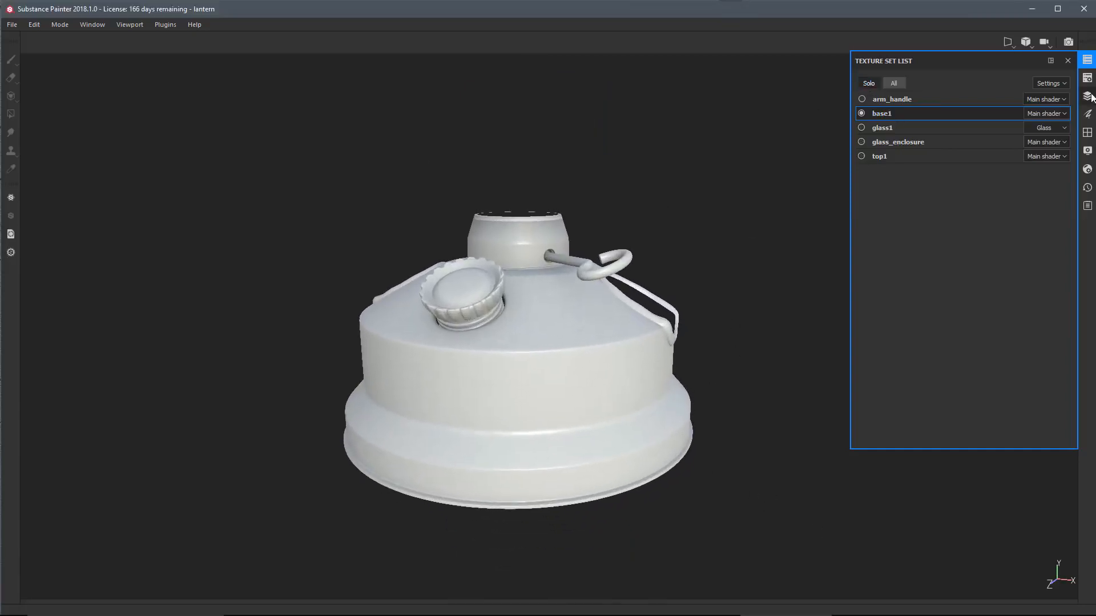
left_click(1066, 59)
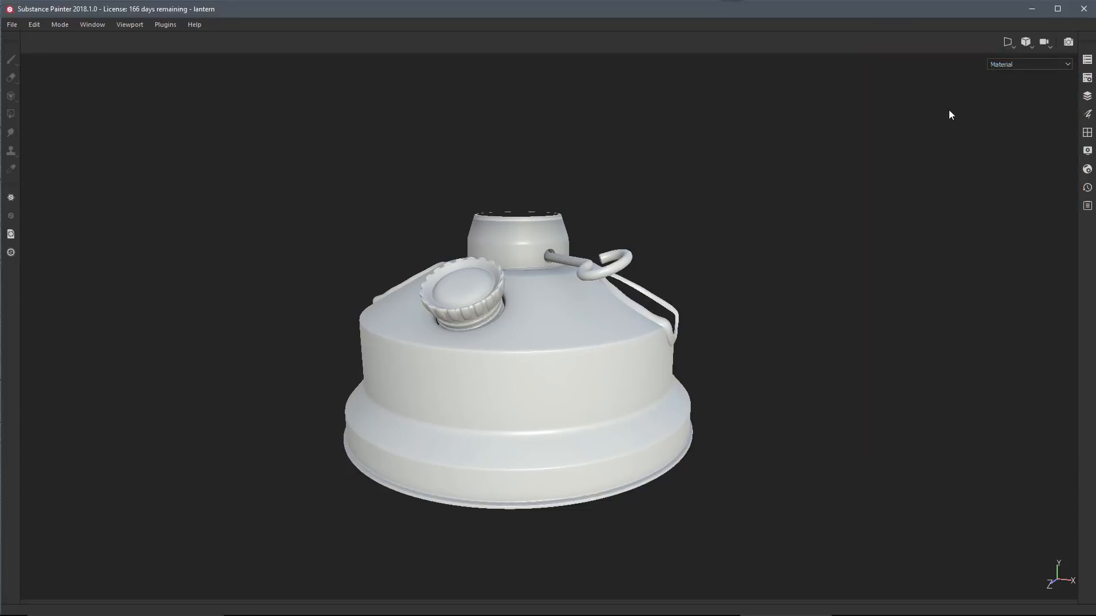
Dock the Layers and Properties windows beside the viewport, with Properties placed below Layers.
left_click(1086, 96)
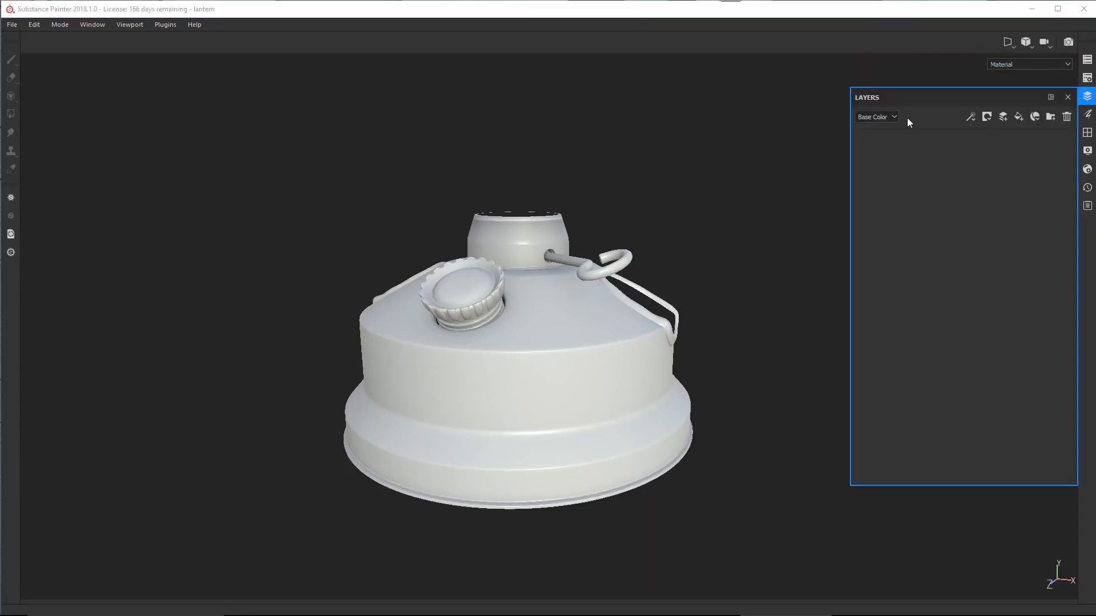
left_click(1050, 97)
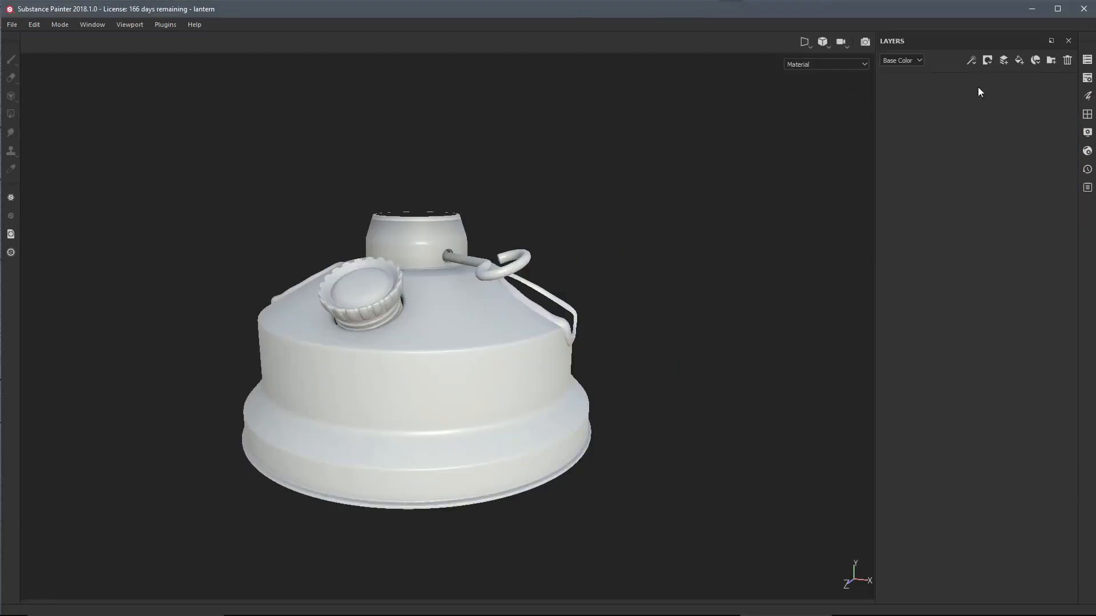
left_click(1087, 96)
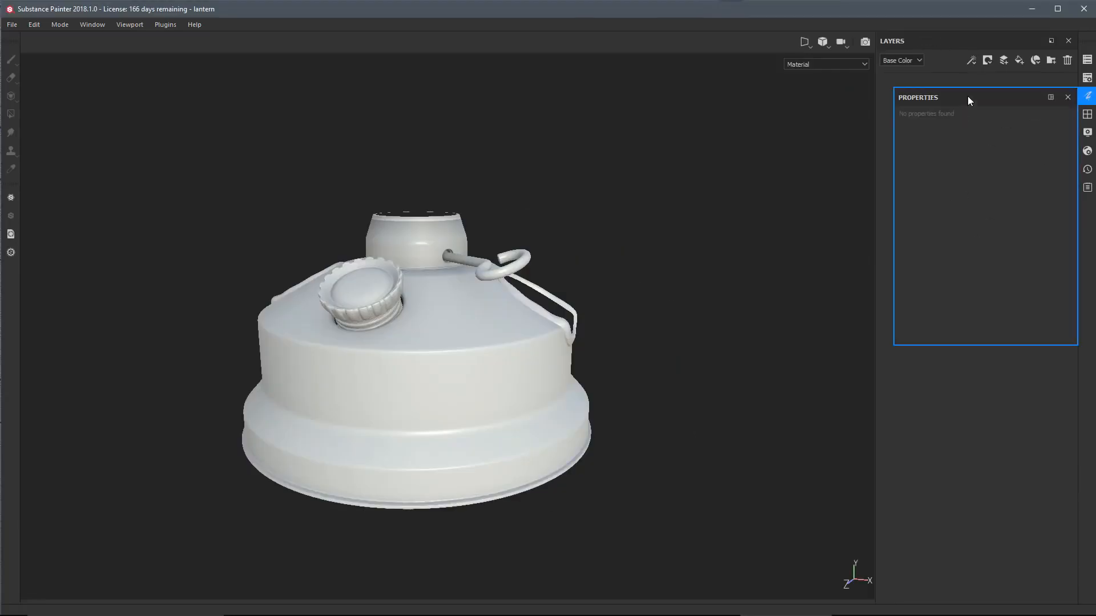
left_click_drag(968, 98, 980, 526)
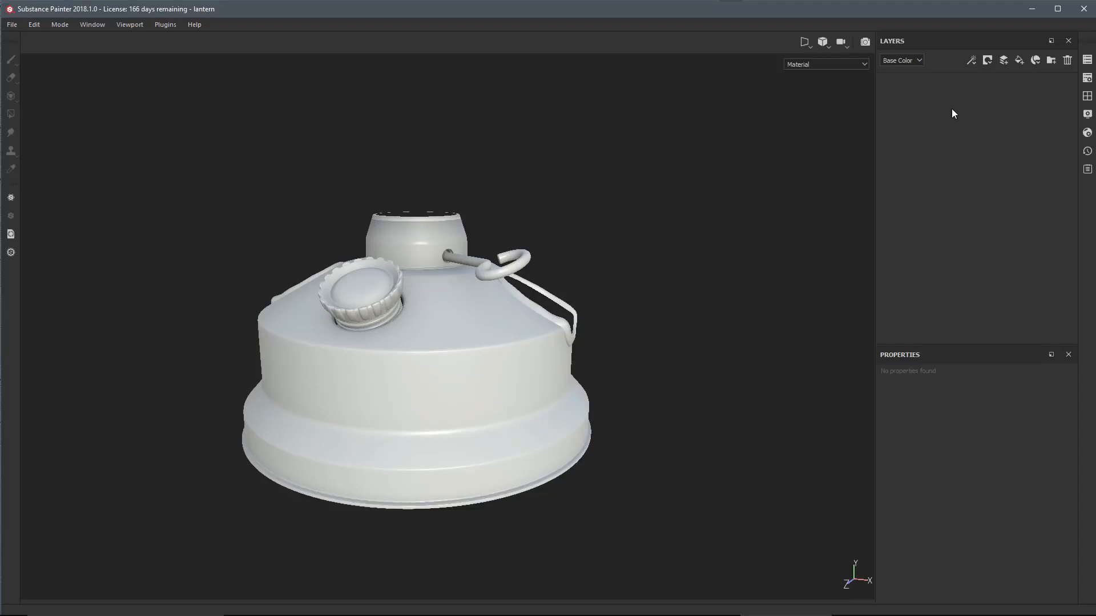
Add a fill layer to base1 with the height and normal channels disabled, and enlarge the fill properties area.
left_click(1019, 60)
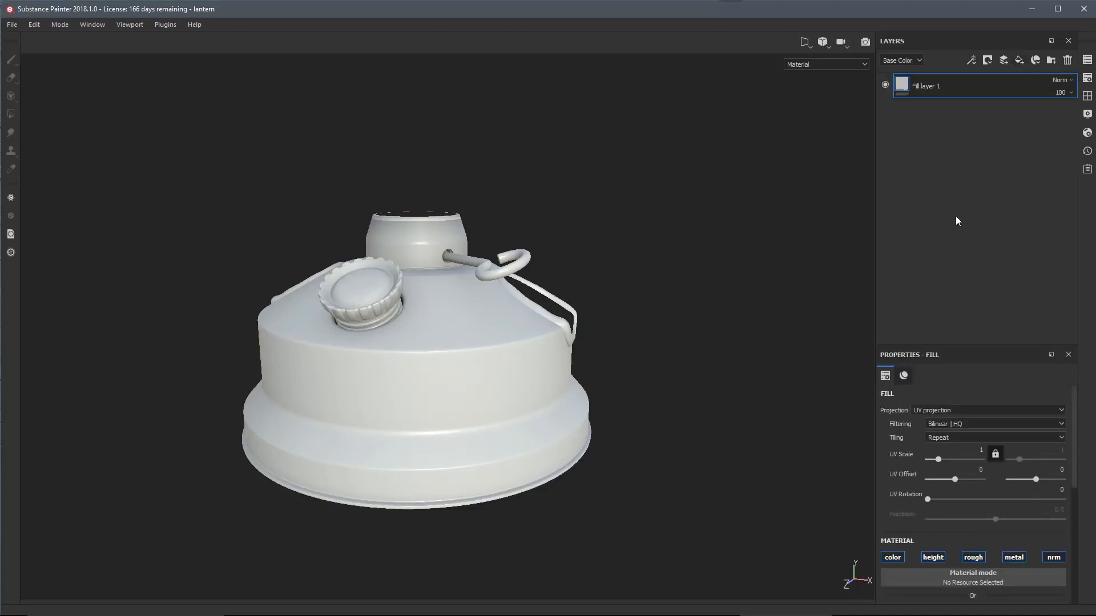
scroll(529, 328, "up", 3)
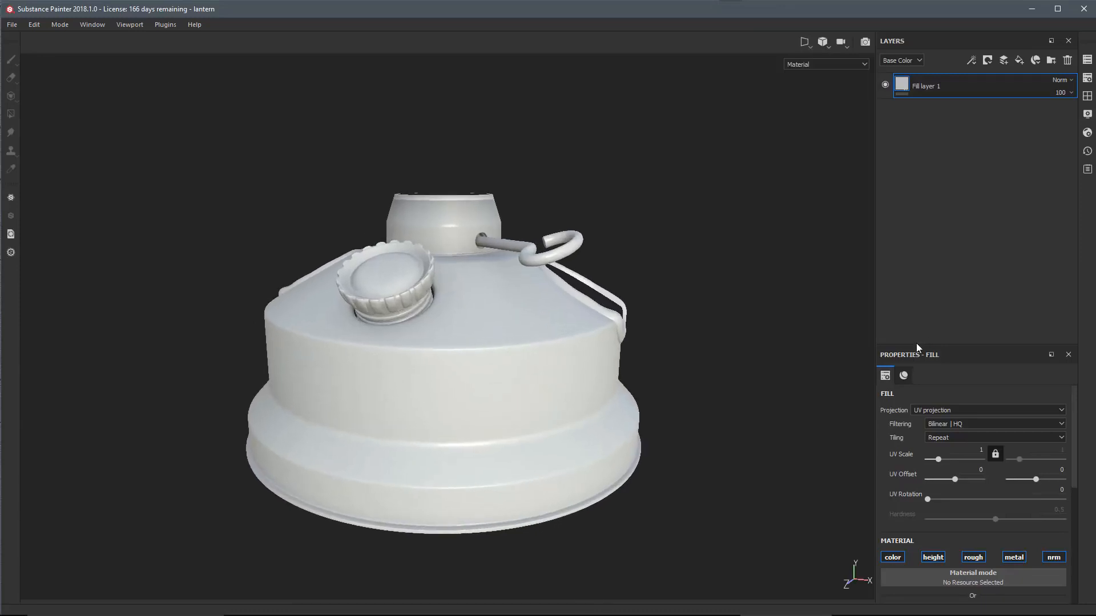
left_click_drag(916, 344, 911, 150)
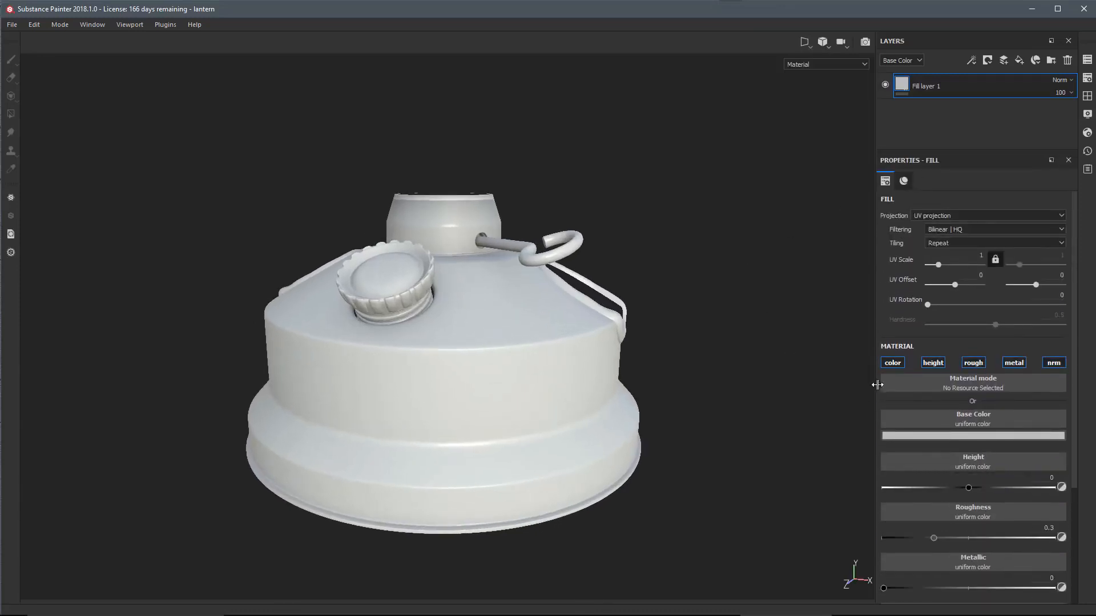
left_click(894, 364)
left_click(935, 363)
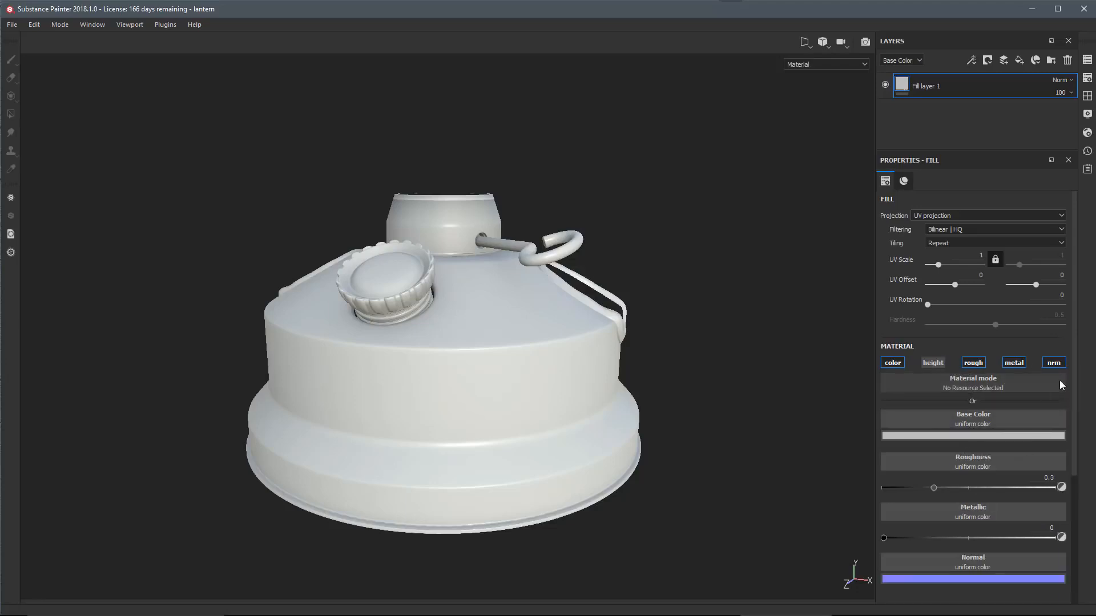
left_click(1054, 363)
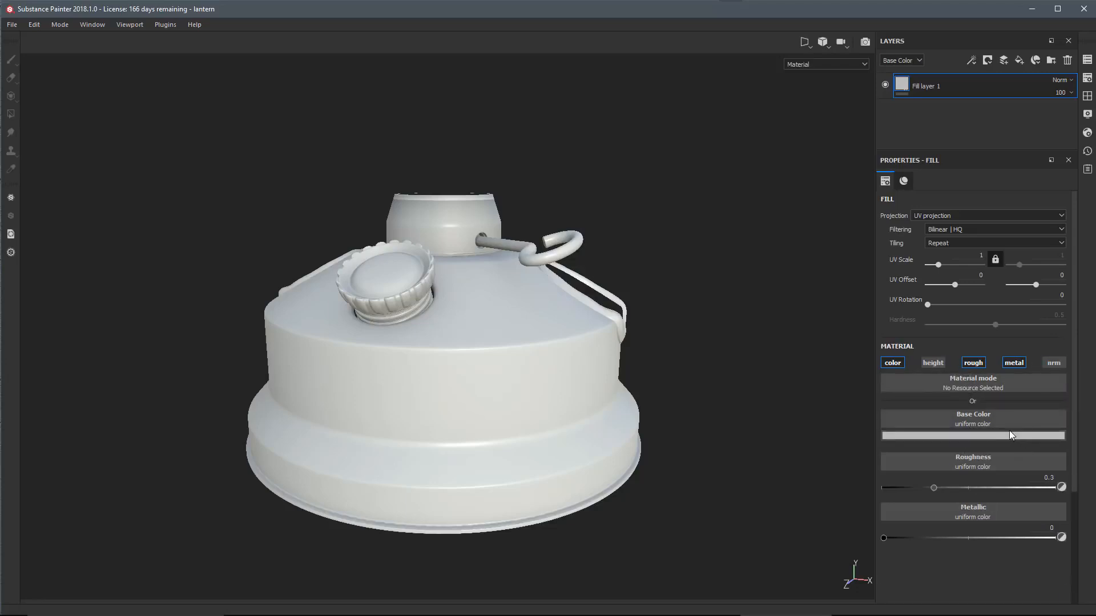
Set the fill layer's base color to a dark blue with RGB 0.018, 0.058, 0.117.
left_click(896, 436)
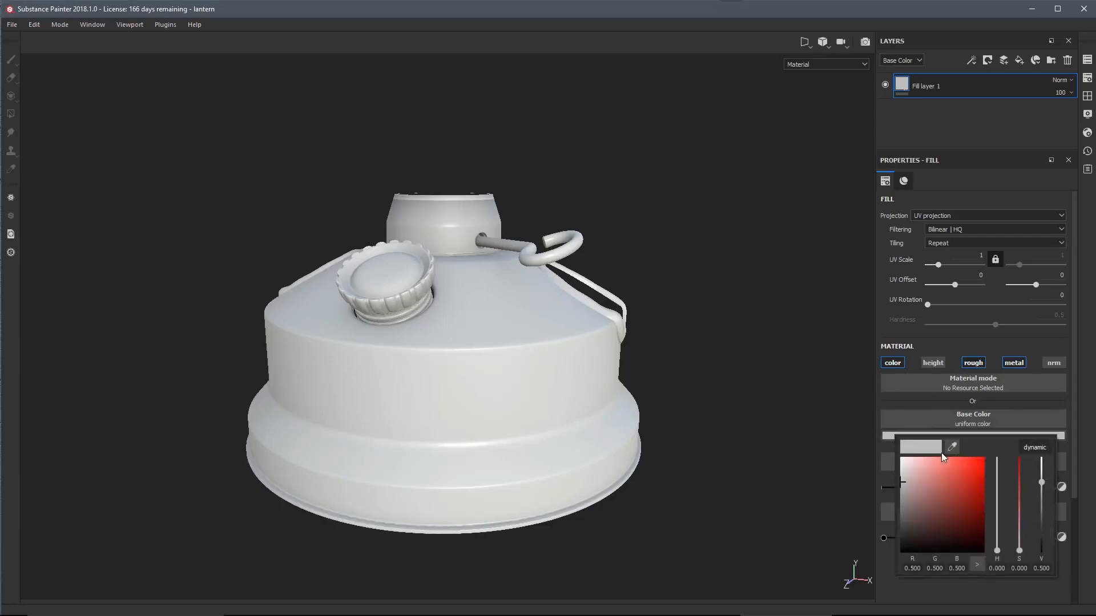
left_click(945, 499)
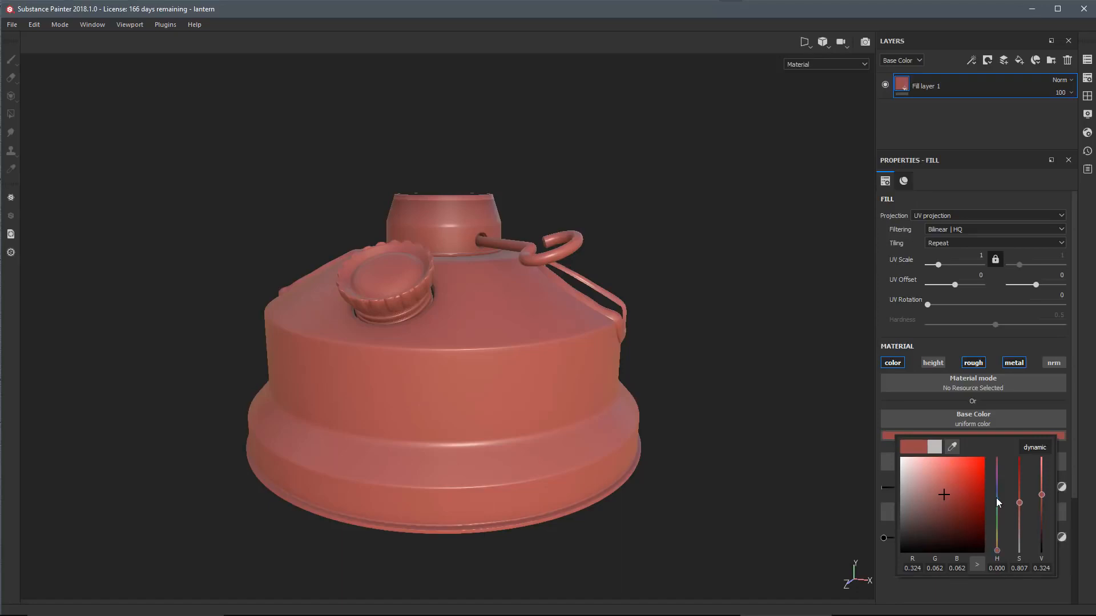
left_click(996, 495)
left_click(957, 502)
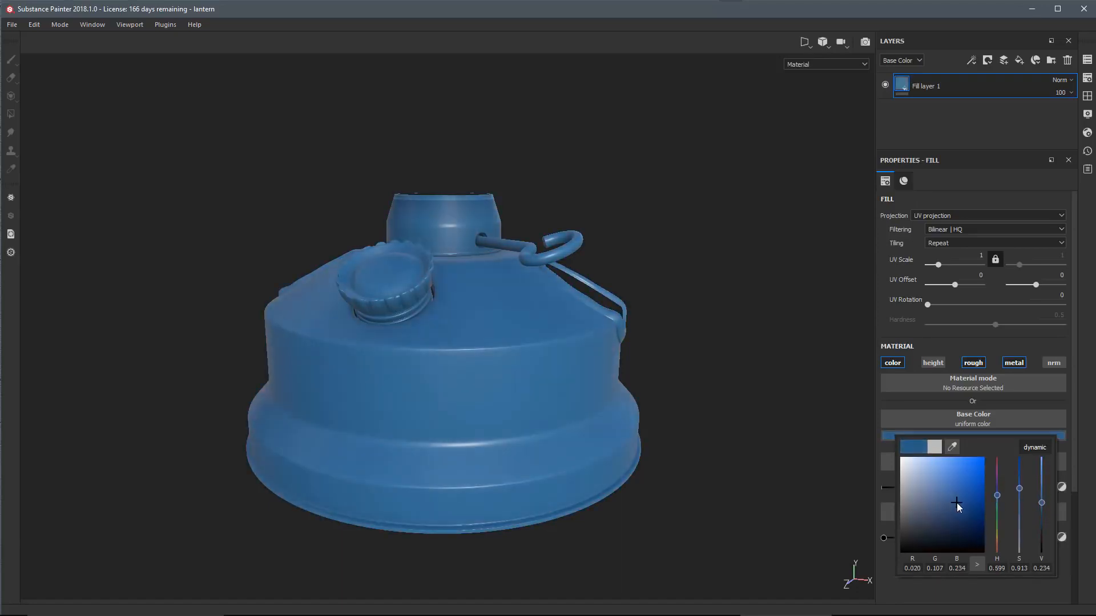
left_click(1019, 497)
left_click_drag(1044, 511, 1039, 516)
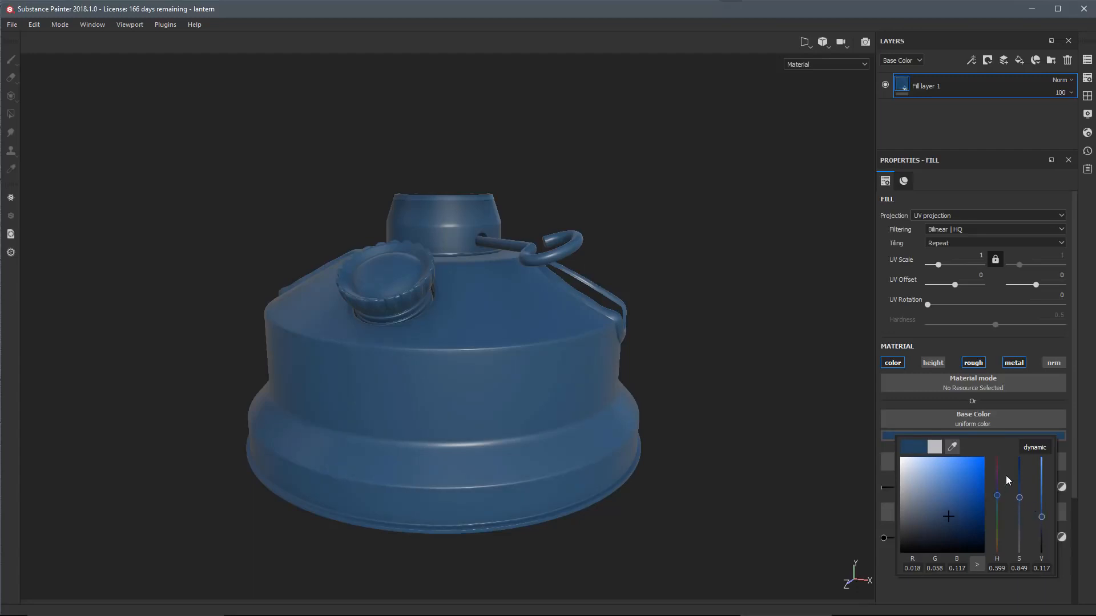
left_click(895, 582)
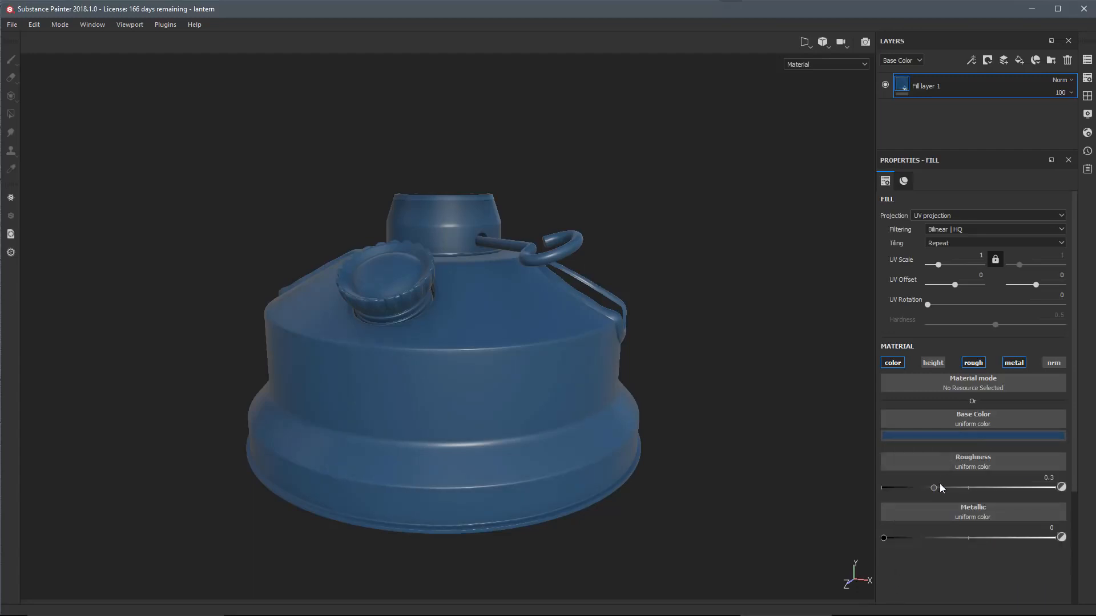
Try the fill layer's roughness at about 0.77 and 0.07, and leave it at about 0.41.
left_click_drag(936, 488, 1015, 490)
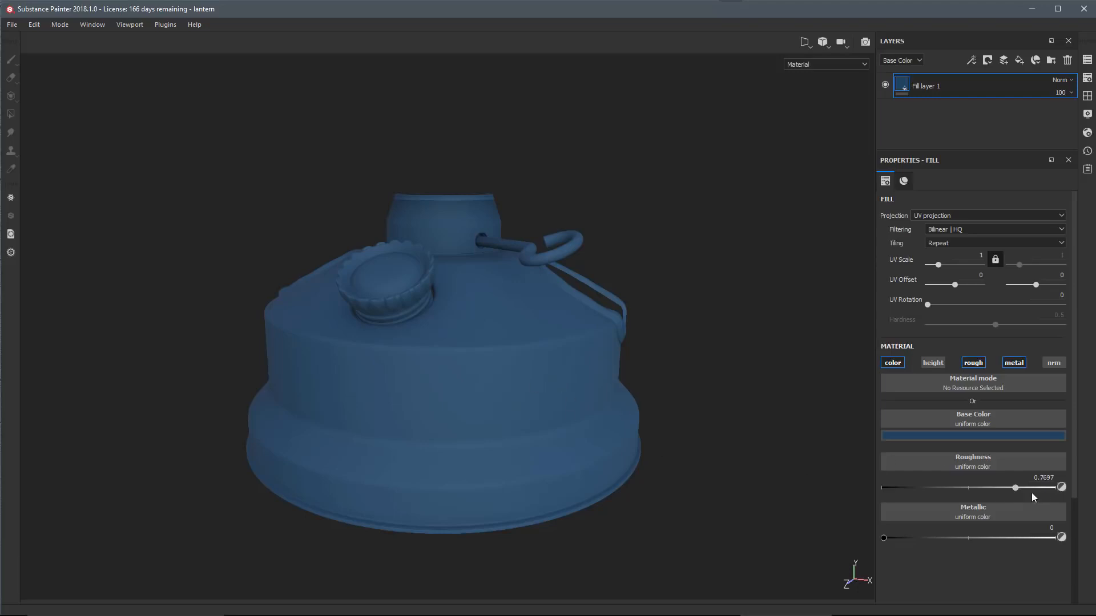
left_click_drag(1017, 489, 894, 488)
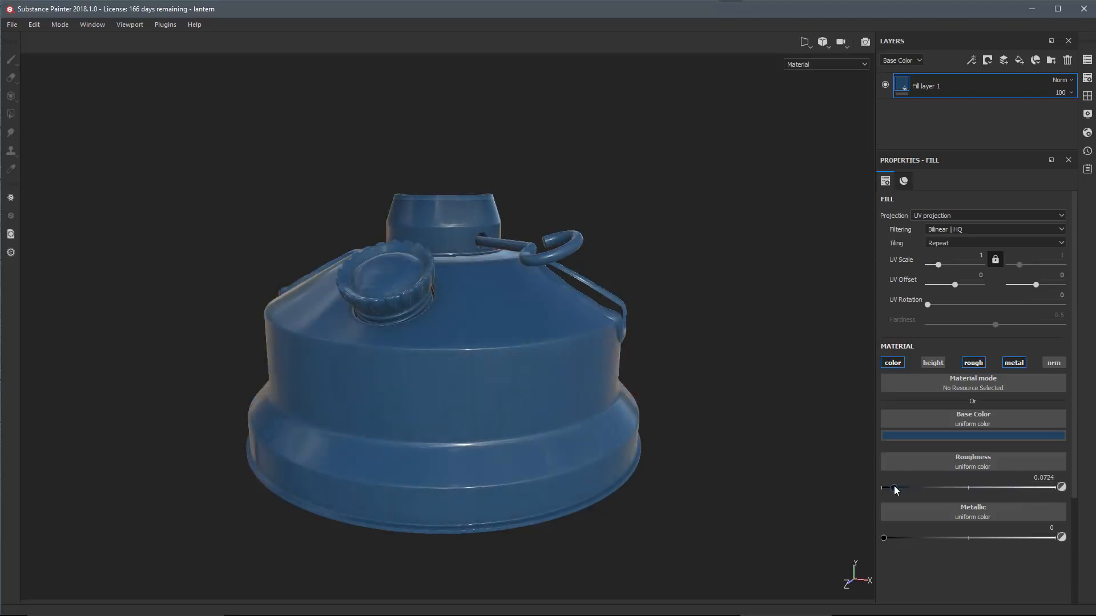
left_click_drag(509, 370, 514, 392, "alt")
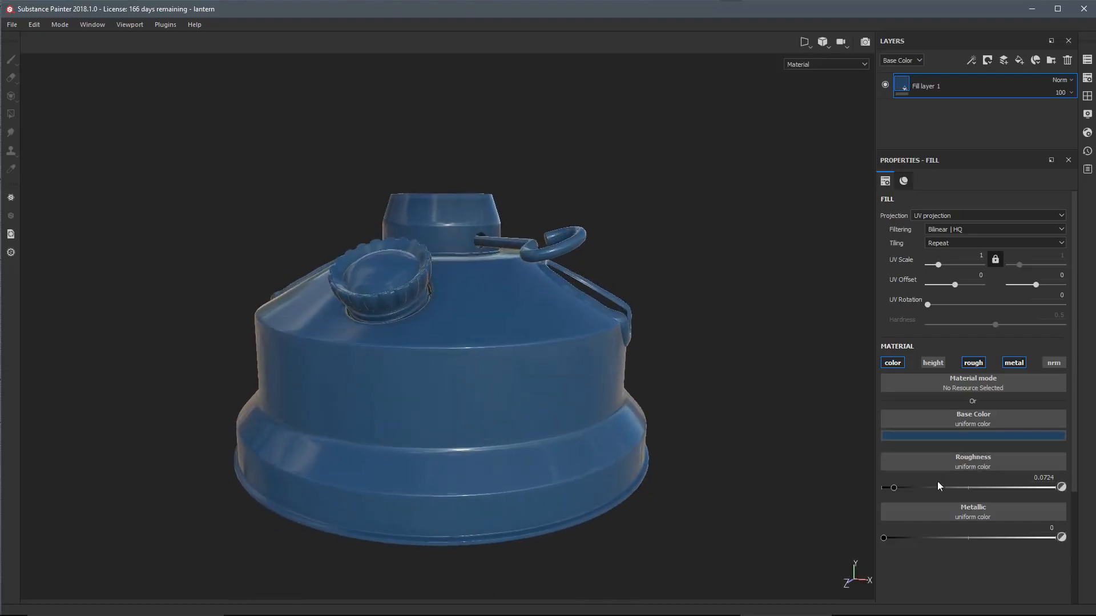
mouse_move(937, 481)
left_mouse_down()
mouse_move(965, 492)
mouse_move(954, 493)
left_mouse_up()
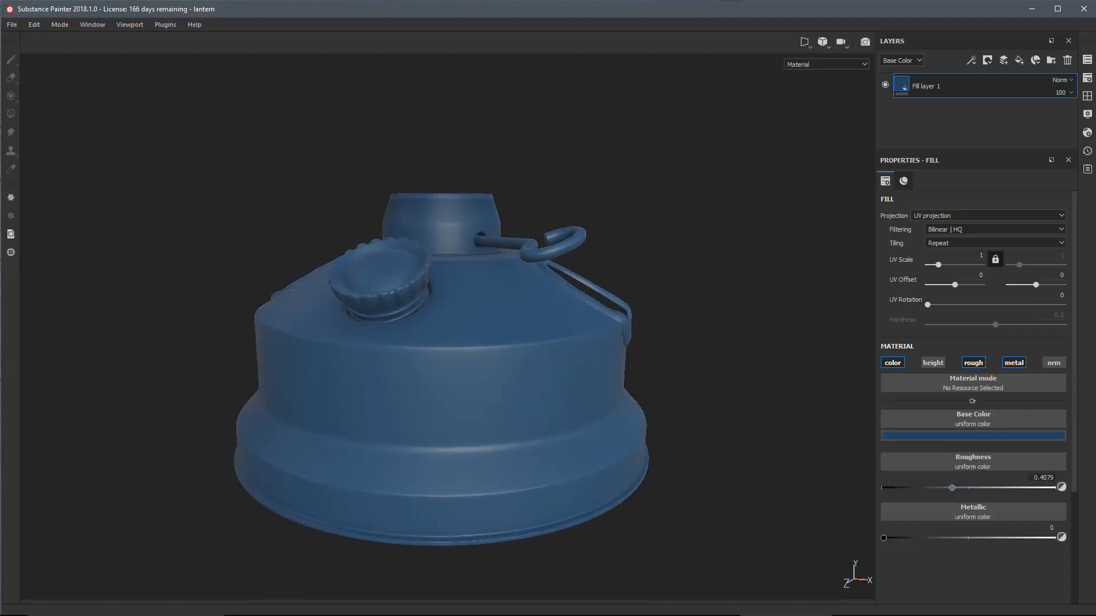
Rename the blue fill layer as base.
left_click_drag(666, 433, 693, 355, "alt")
double_click(940, 85)
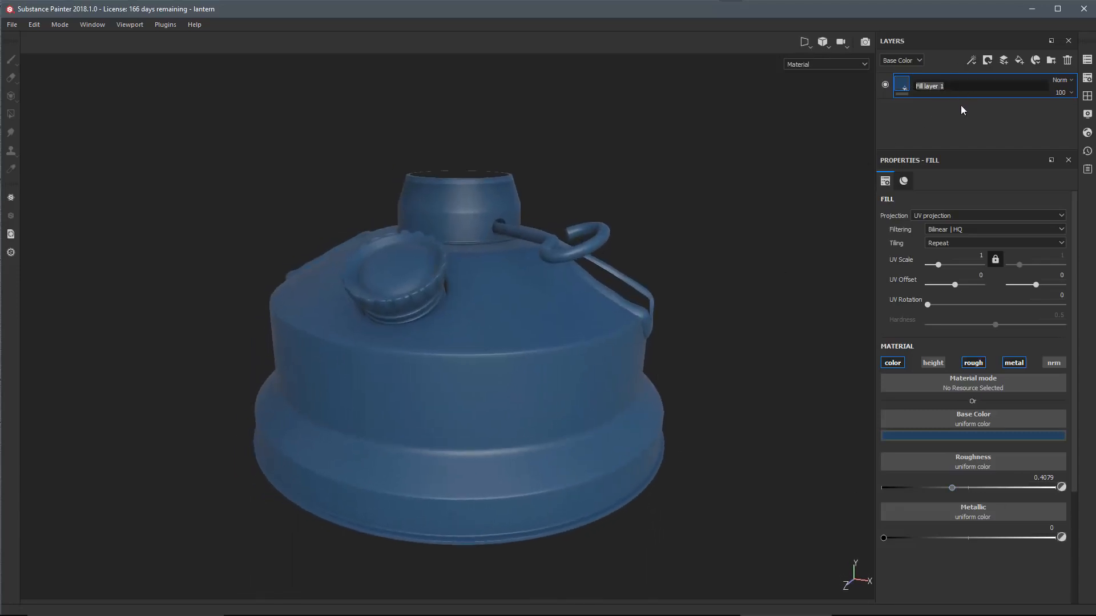
type("base")
key("Return")
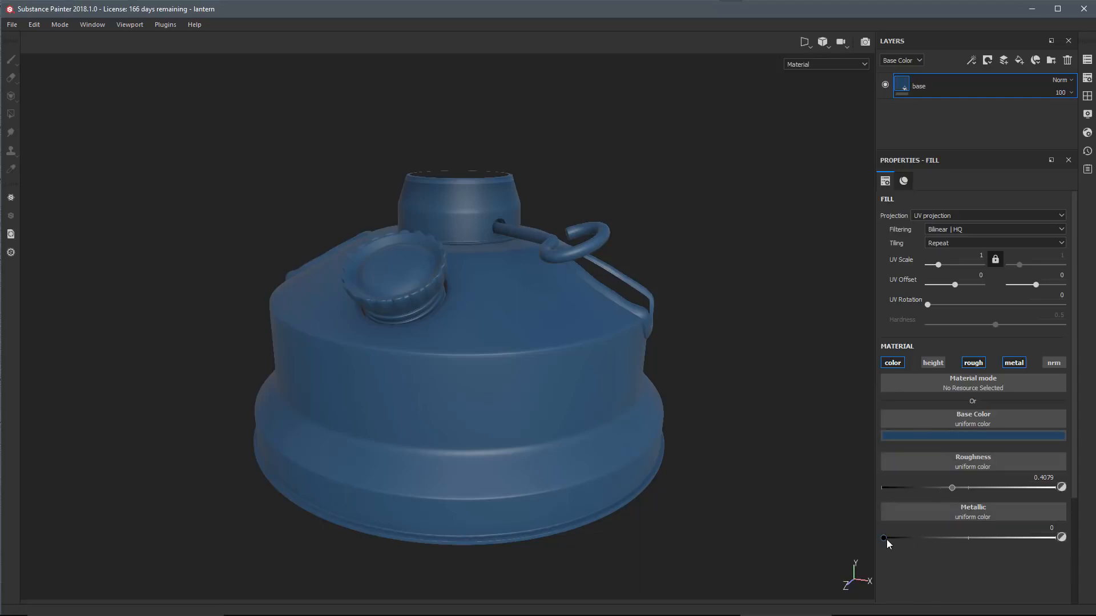
Set the base layer's roughness to about 0.45, checking it in the Roughness channel display before returning to the Material display.
left_click_drag(694, 359, 668, 394, "alt")
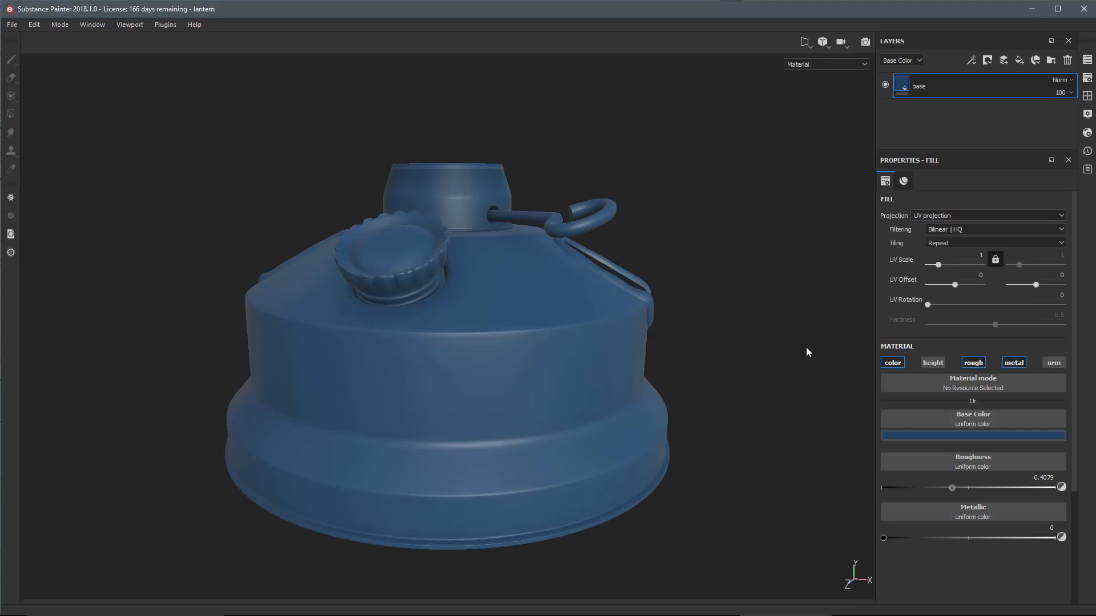
left_click_drag(560, 382, 585, 392, "alt")
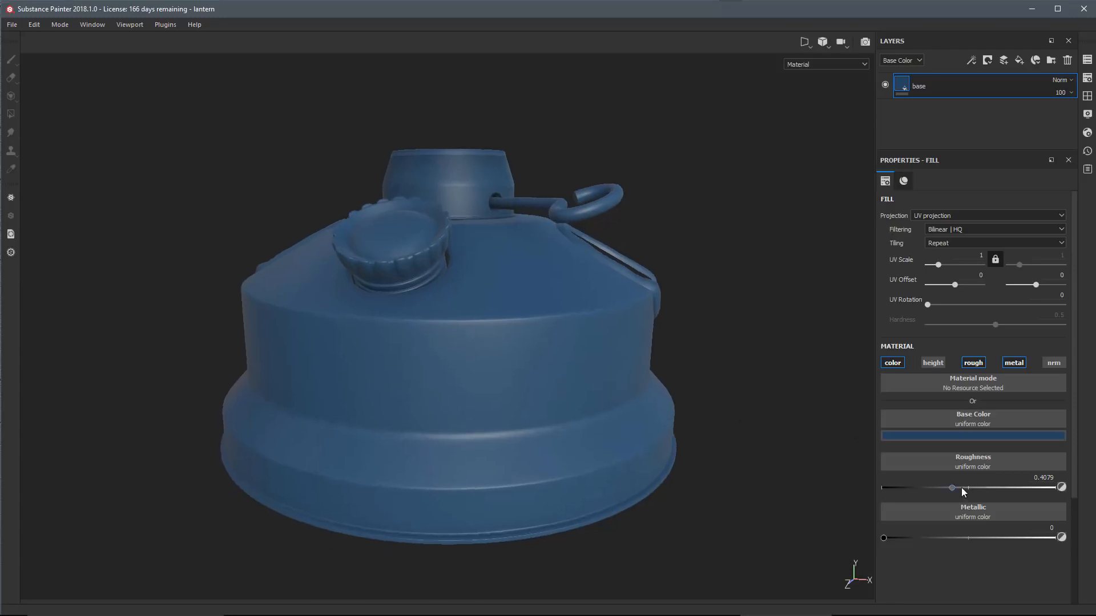
mouse_move(963, 492)
left_mouse_down()
mouse_move(981, 488)
mouse_move(945, 490)
left_mouse_up()
key("c")
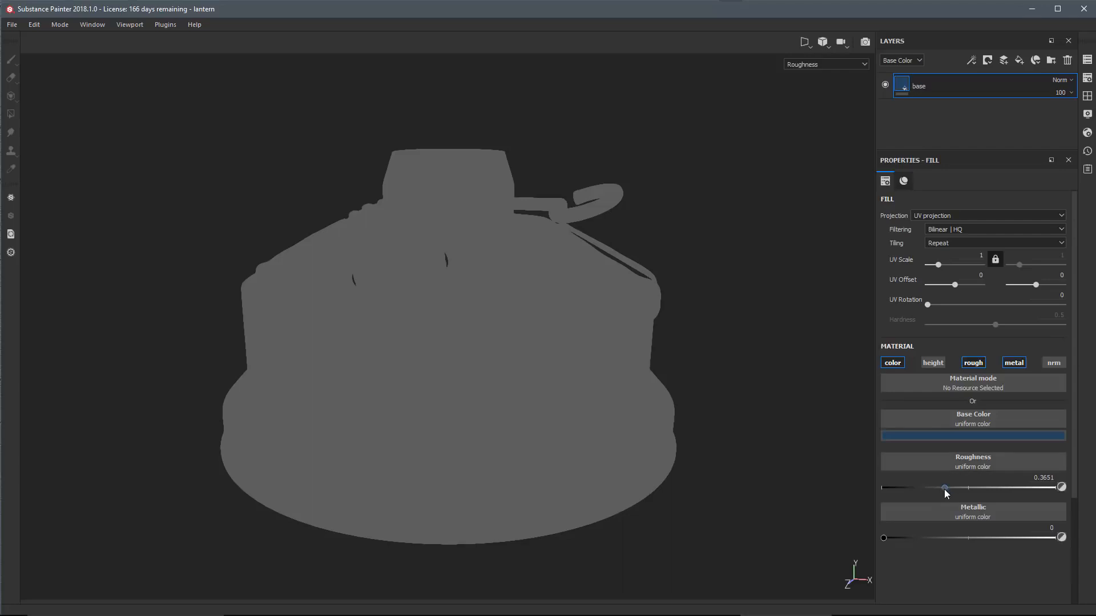
mouse_move(944, 488)
left_mouse_down()
mouse_move(1003, 488)
mouse_move(922, 488)
mouse_move(1007, 487)
mouse_move(862, 491)
mouse_move(1060, 491)
mouse_move(962, 498)
left_mouse_up()
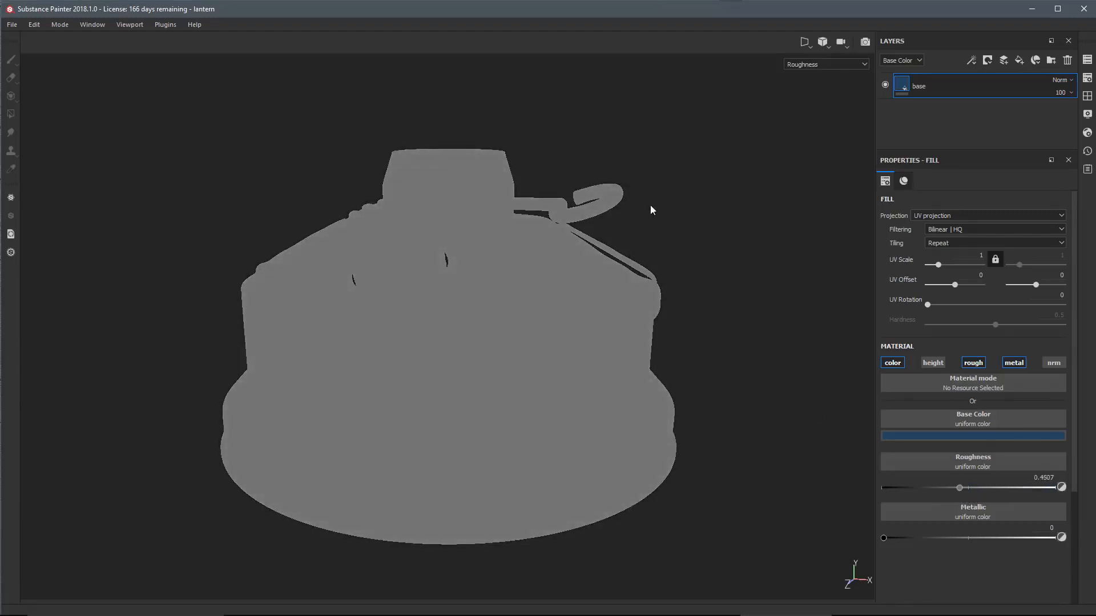
key("m")
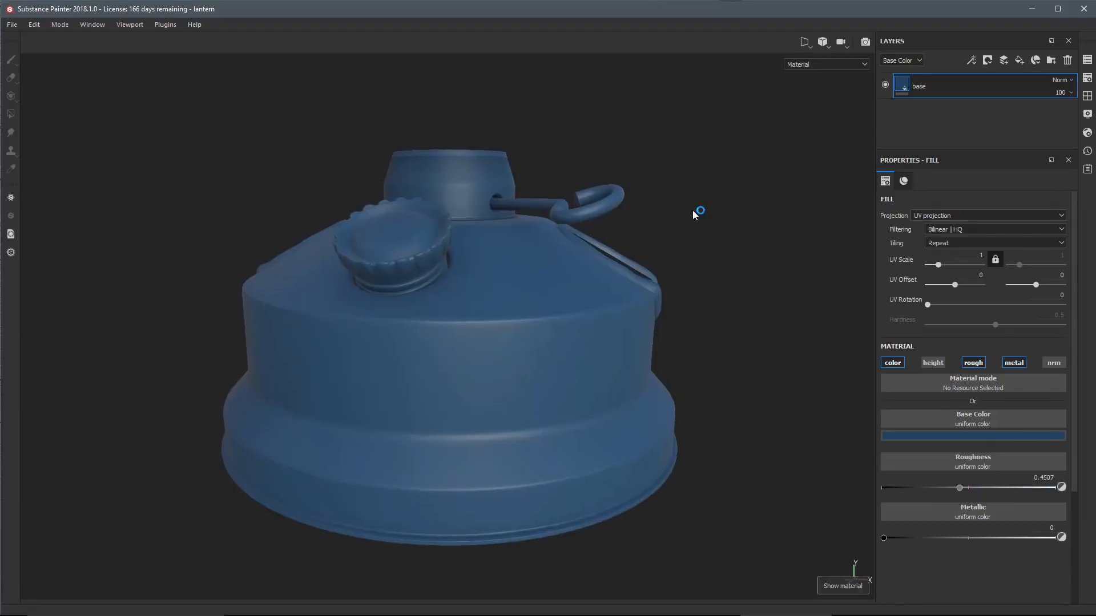
Add a second fill layer above base and name it rough.
left_click(1019, 59)
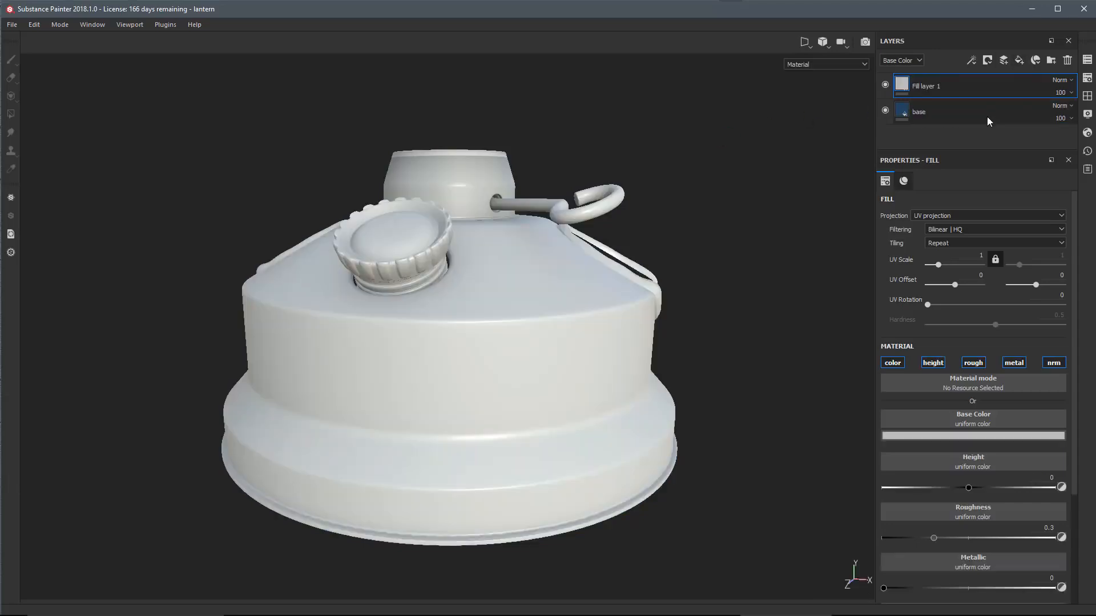
double_click(936, 87)
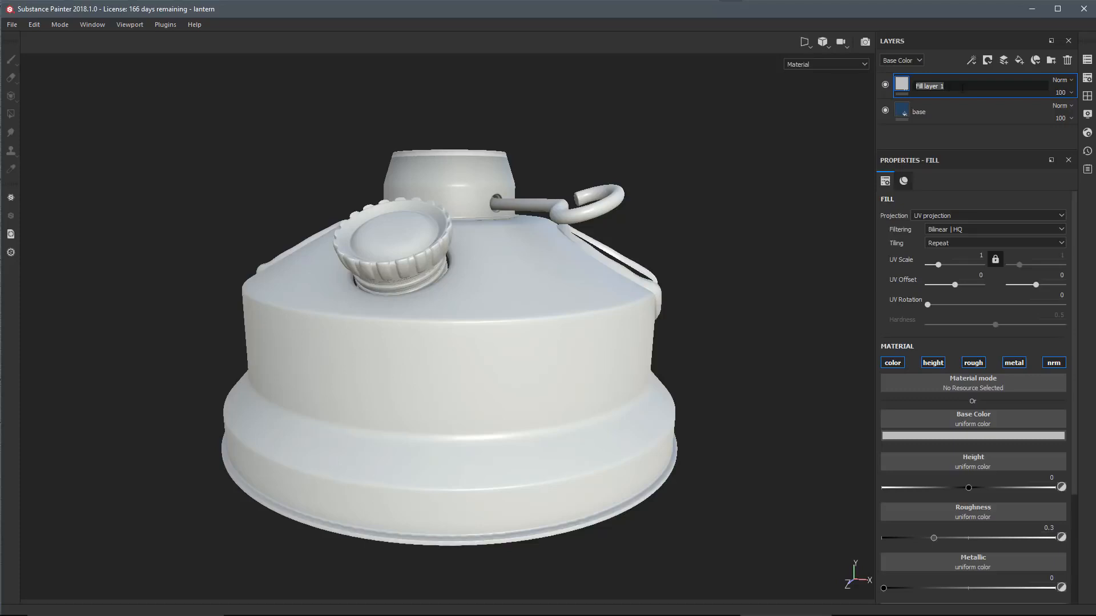
type("rough")
key("Return")
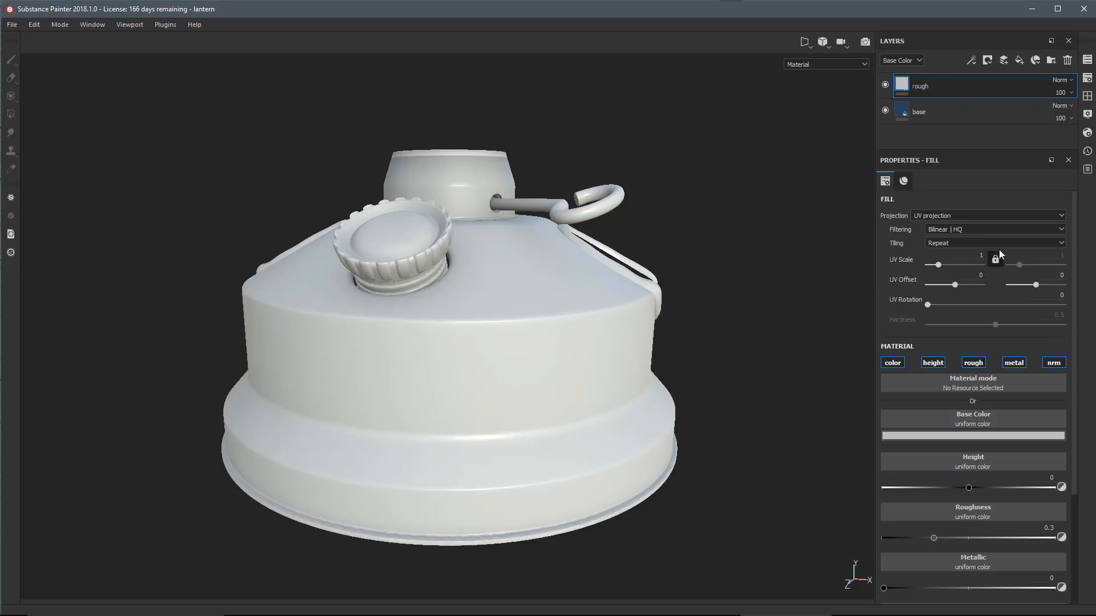
Disable the color, height, metal and normal channels on the rough layer, keeping only roughness.
left_click(893, 362)
left_click(933, 363)
left_click(1014, 363)
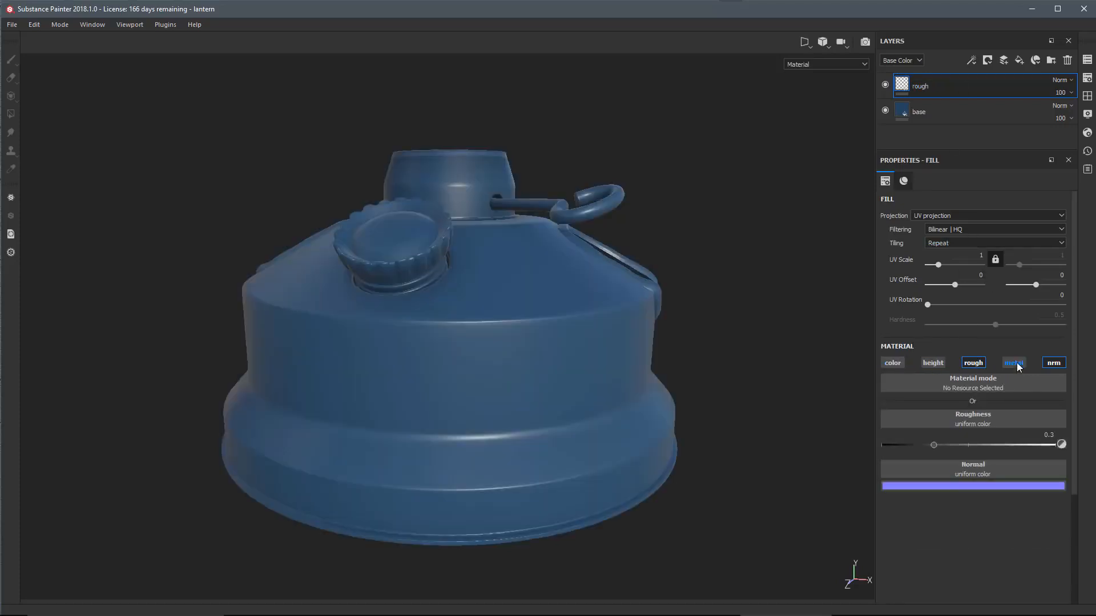
left_click(1050, 364)
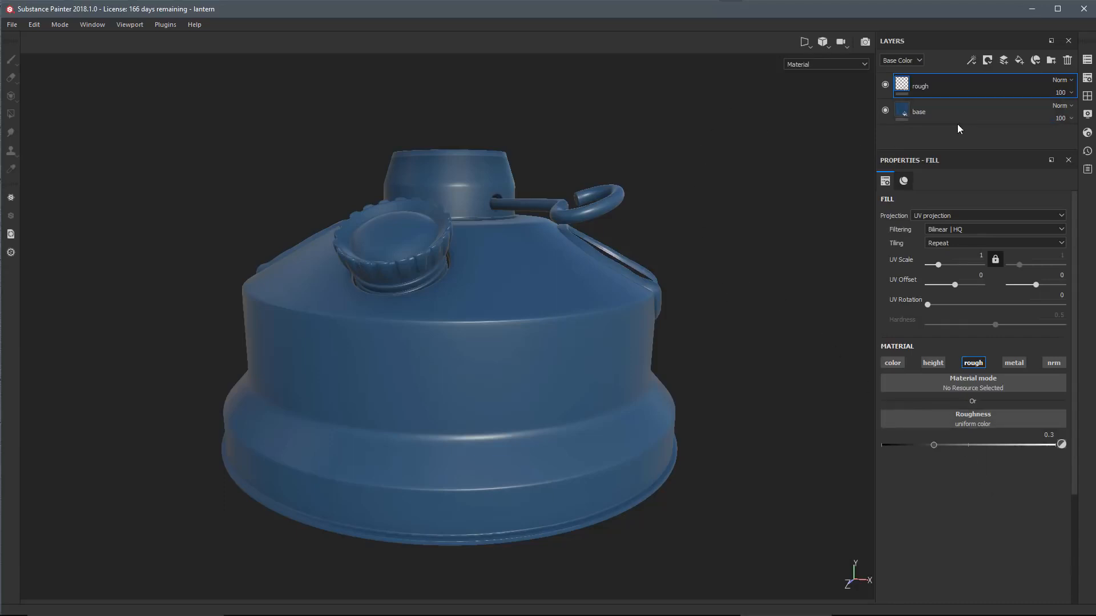
Add a black mask to the rough layer and make that mask the active editing target.
right_click(945, 86)
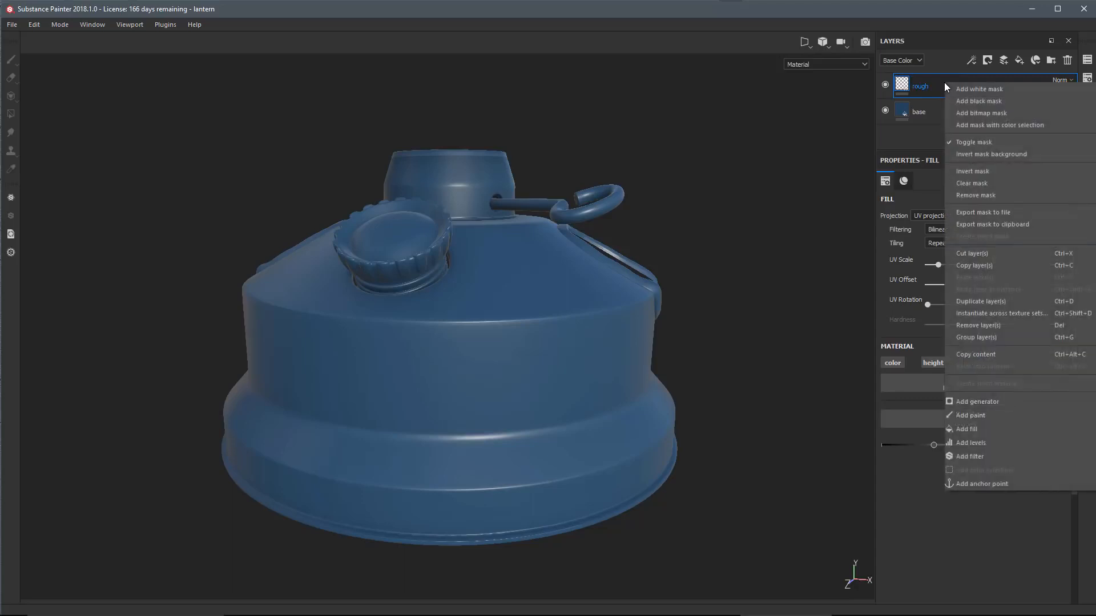
left_click(973, 101)
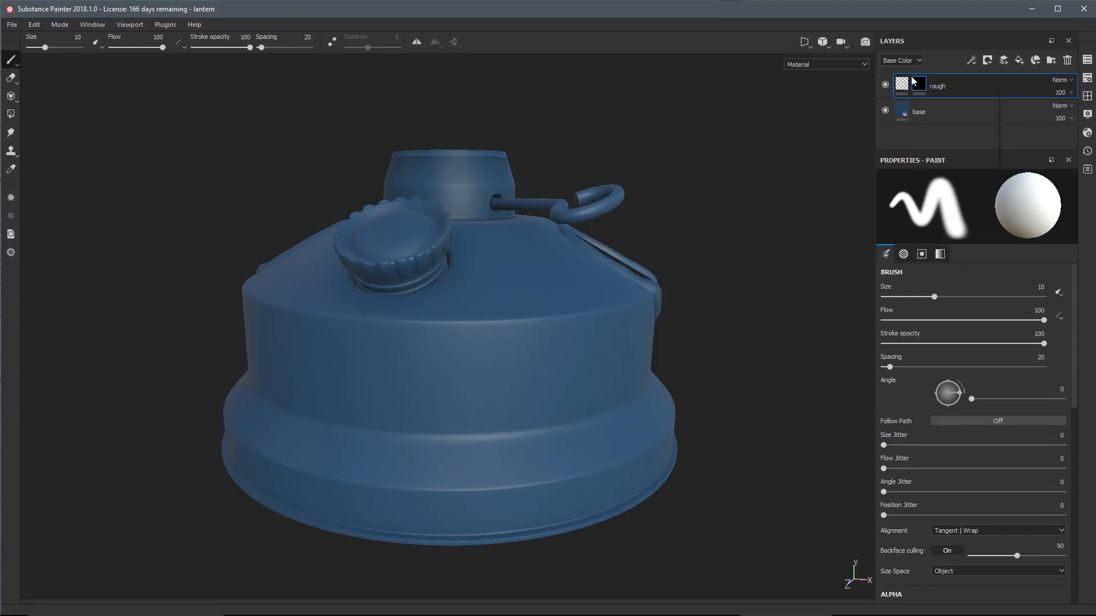
mouse_move(919, 94)
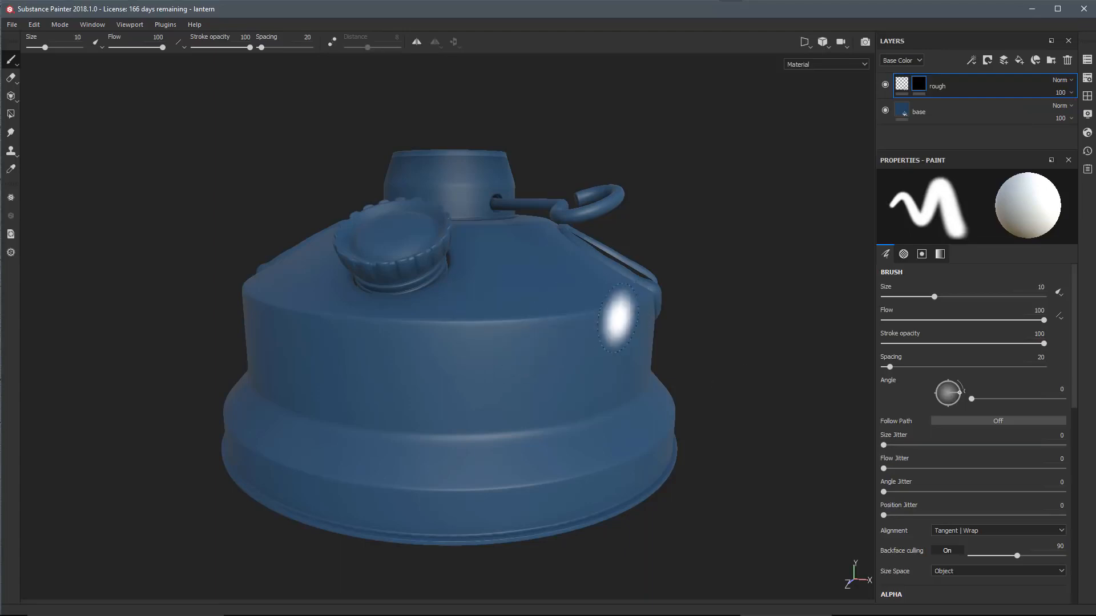
left_click(903, 86)
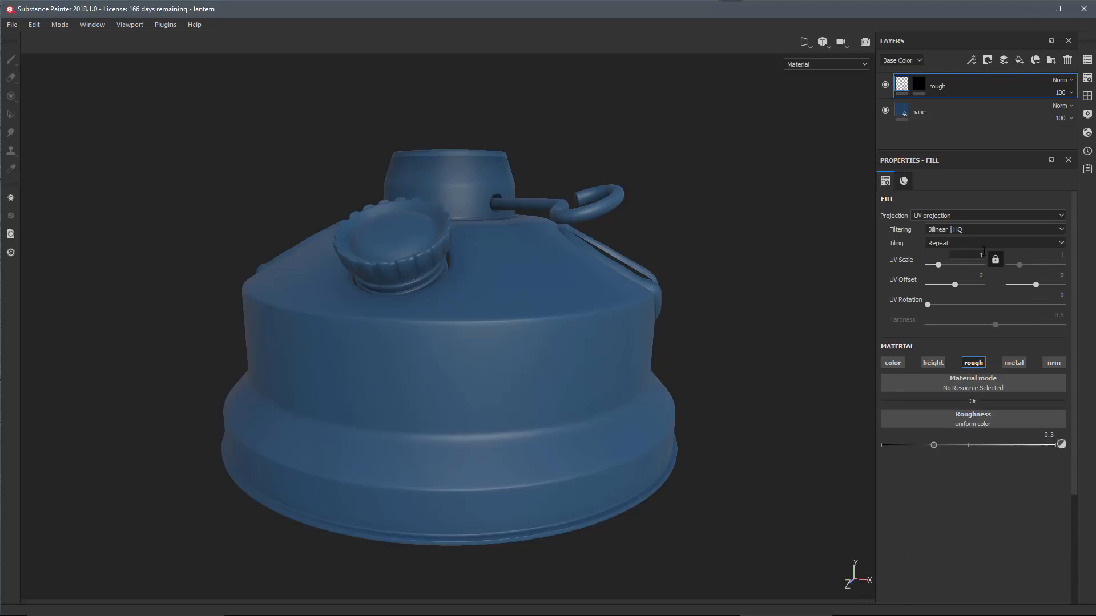
left_click(919, 84)
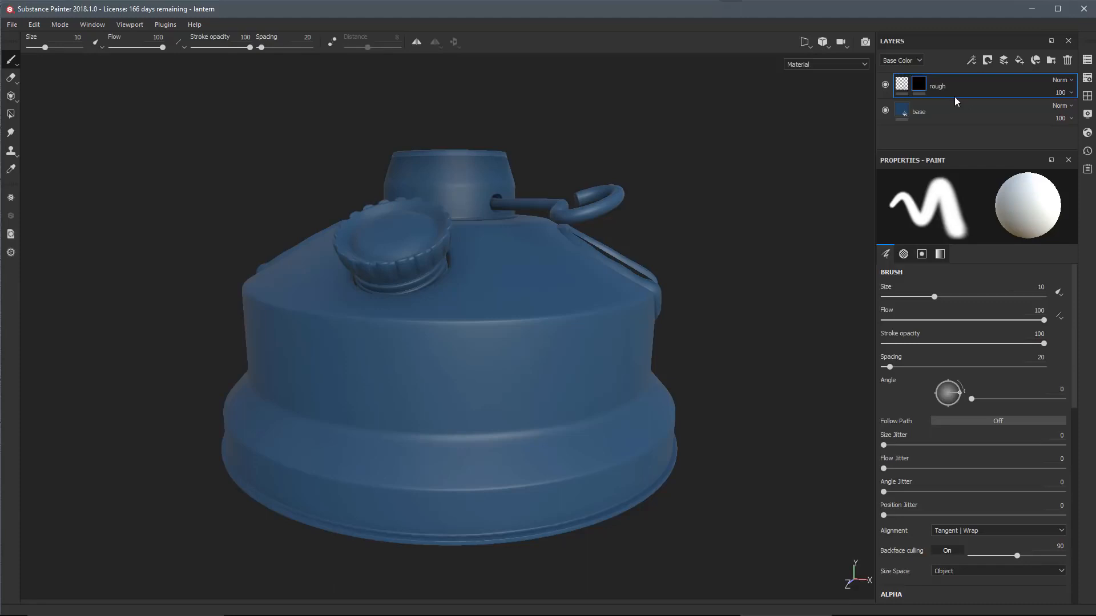
Add a generator to the rough layer's mask and assign MG Dirt to it.
left_click(970, 60)
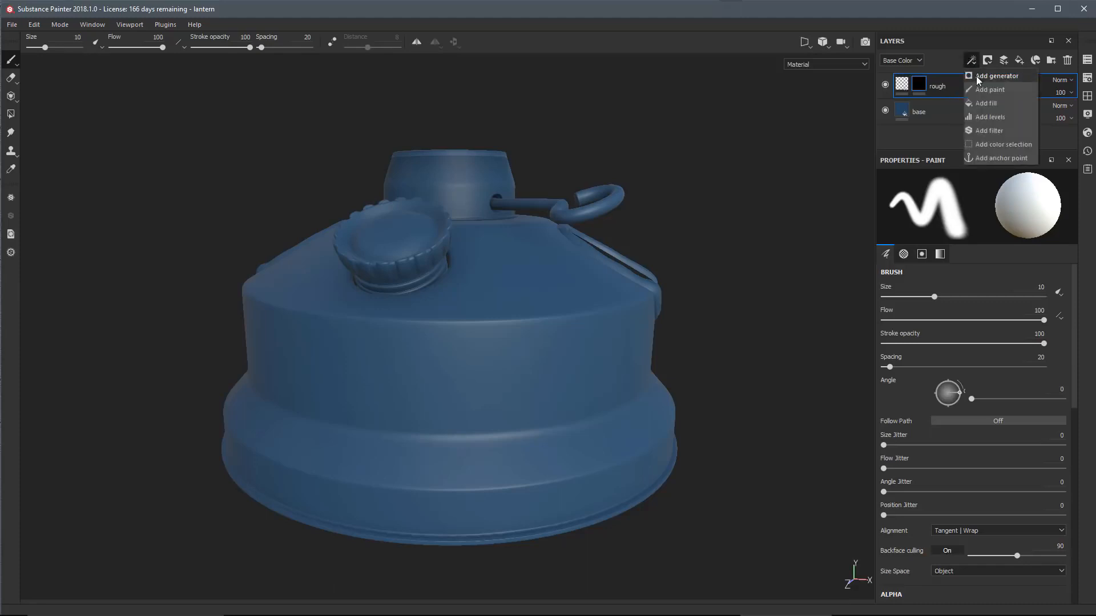
left_click(977, 78)
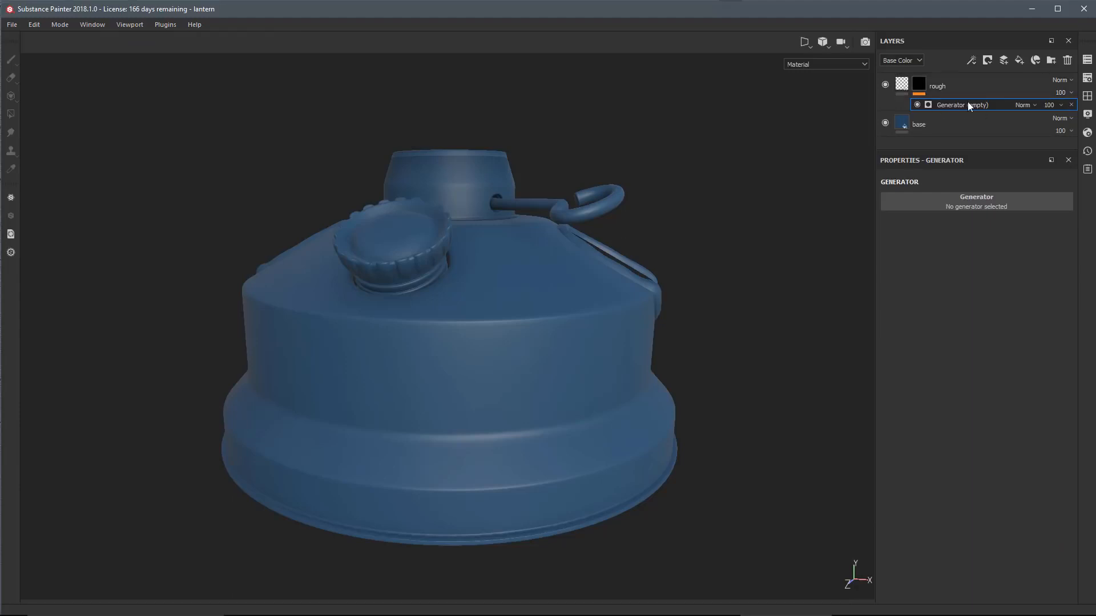
left_click(900, 206)
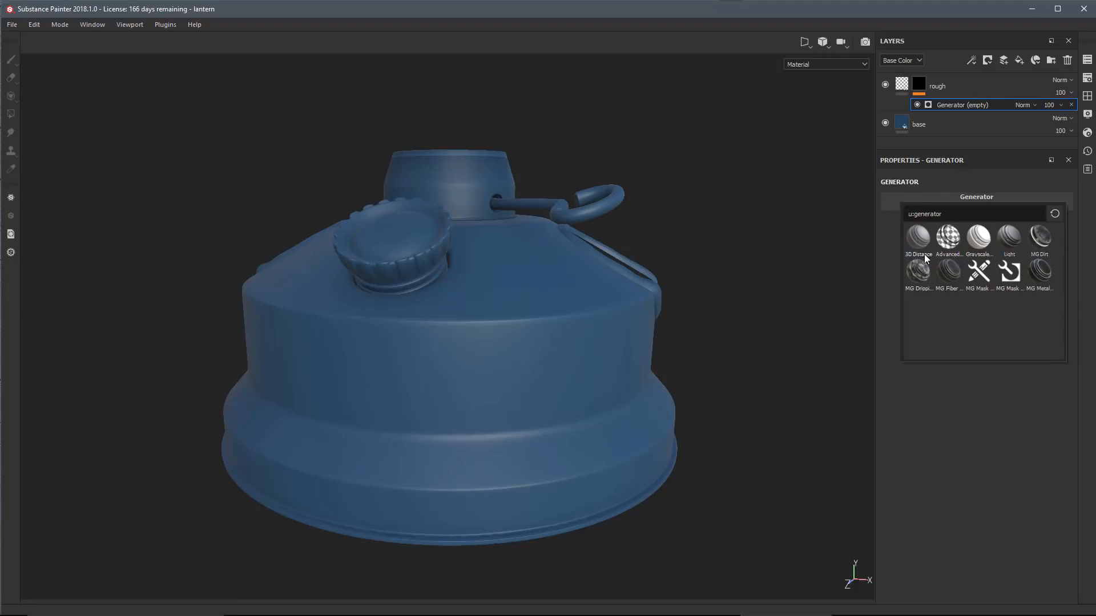
left_click(1035, 235)
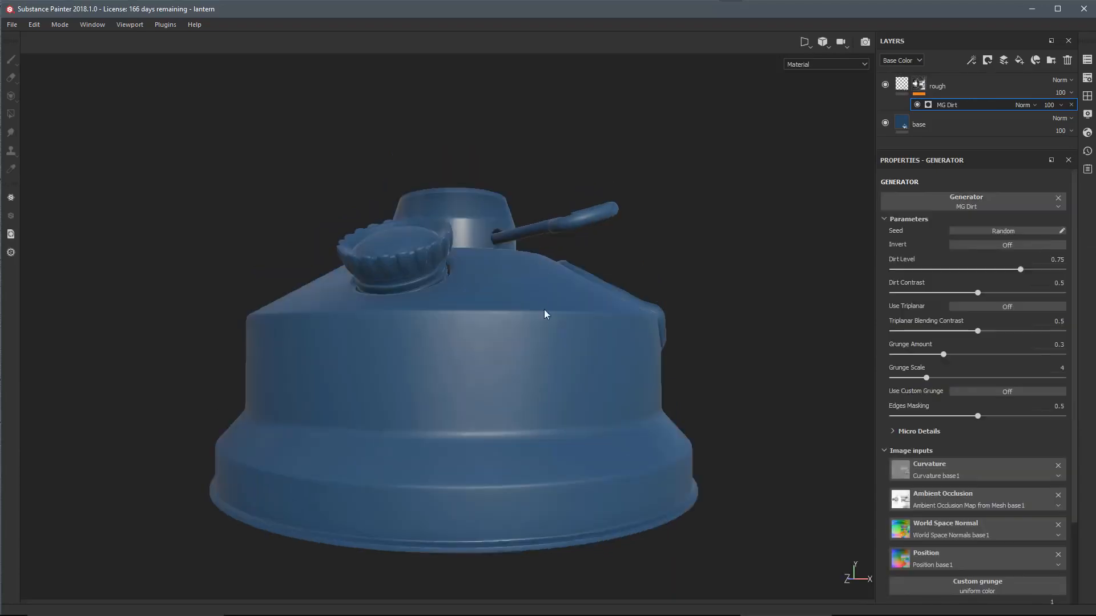
Examine the dirt pattern on the lantern base in the Roughness channel display, then restore the Material display.
middle_click_drag(523, 349, 525, 308, "alt")
right_click_drag(525, 308, 589, 342, "alt")
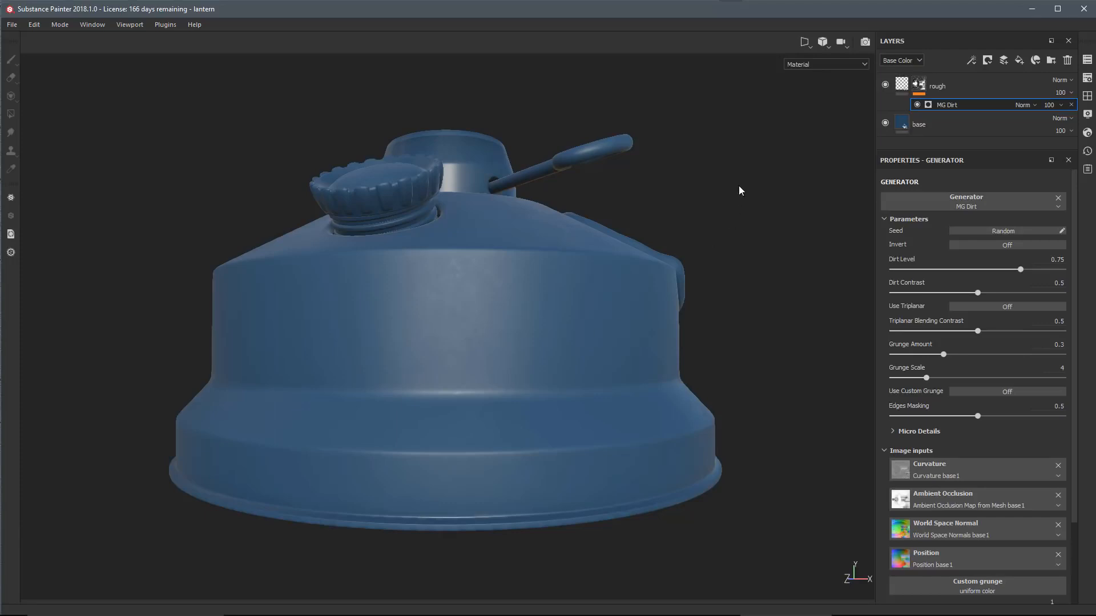
key("c")
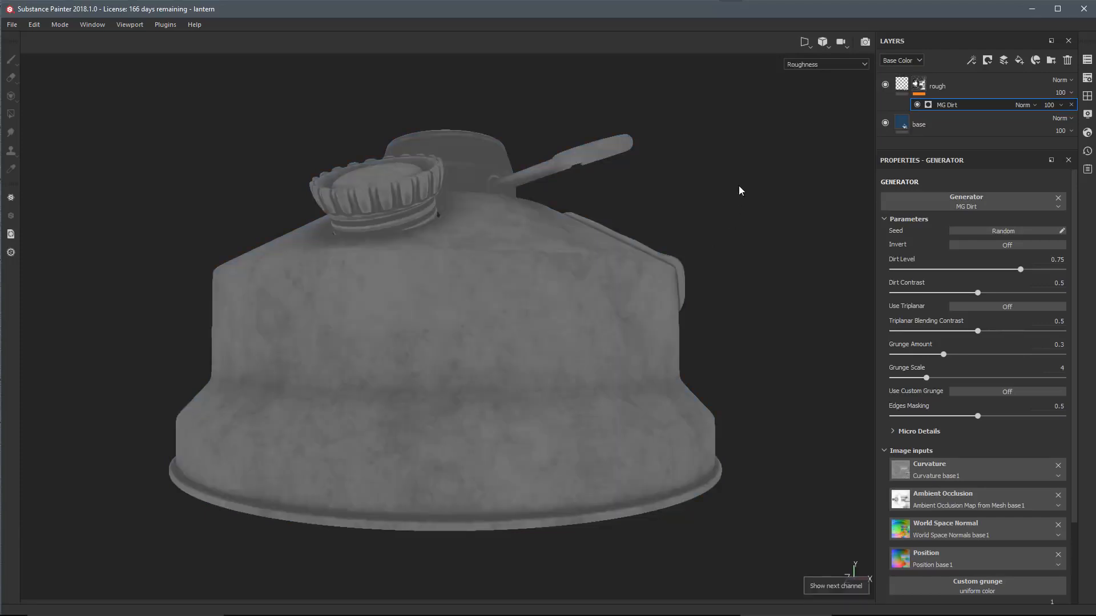
left_click_drag(616, 238, 587, 301, "alt")
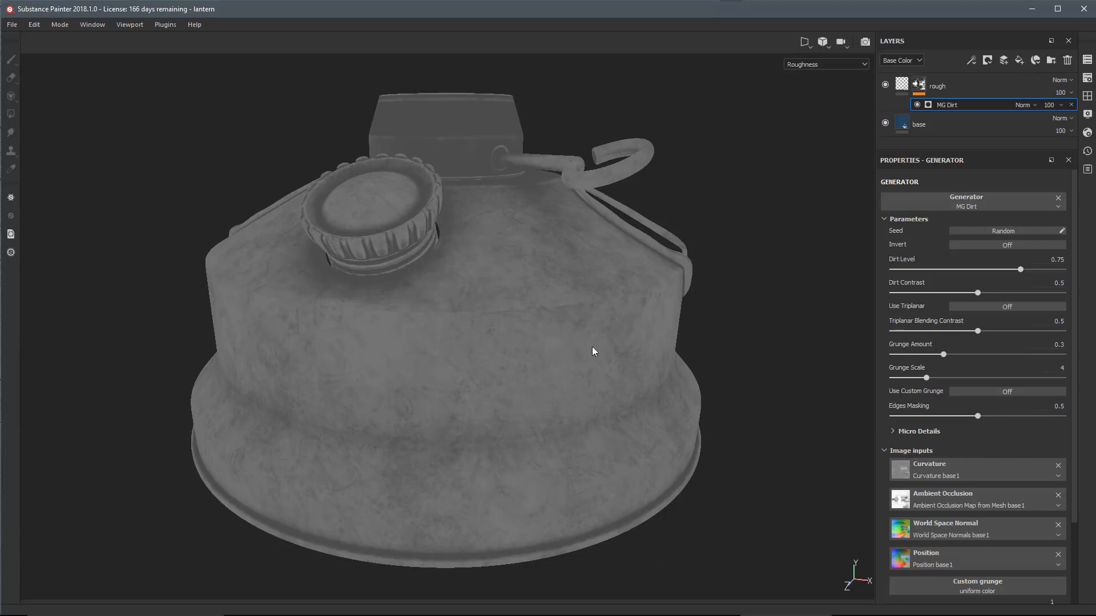
left_click_drag(505, 299, 537, 325, "alt")
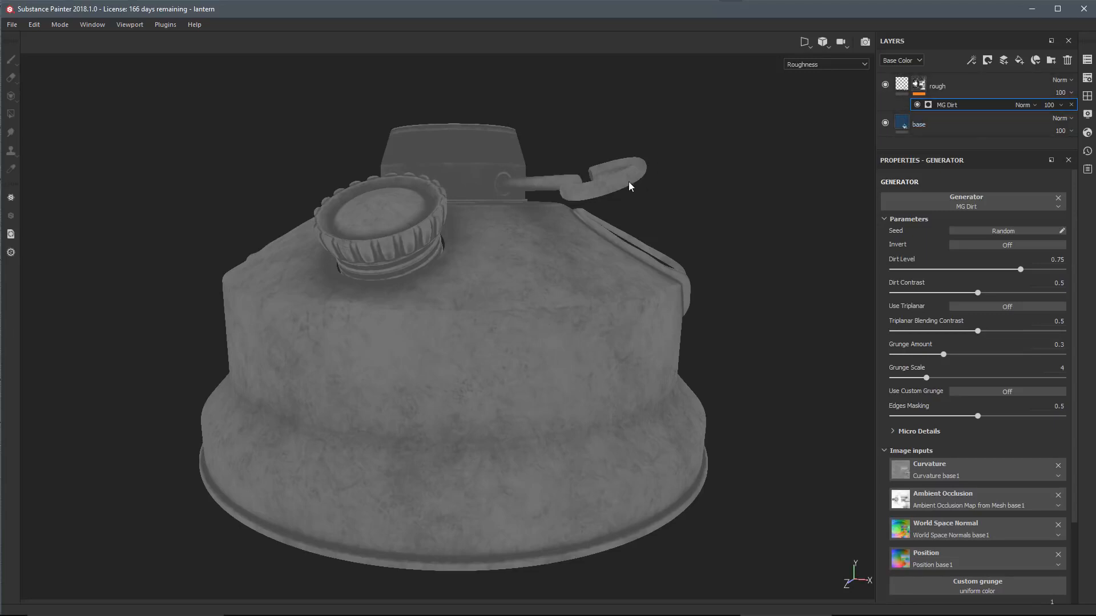
key("m")
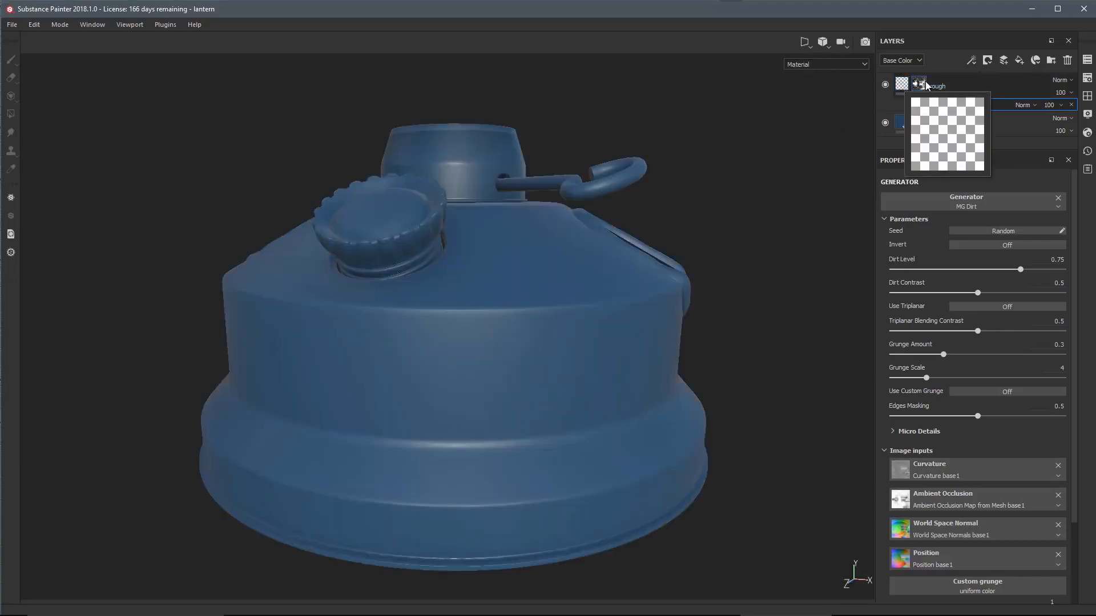
Display the rough layer's mask alone and set MG Dirt's Dirt Level to 0.73 and Grunge Amount to 0.35.
mouse_move(924, 86)
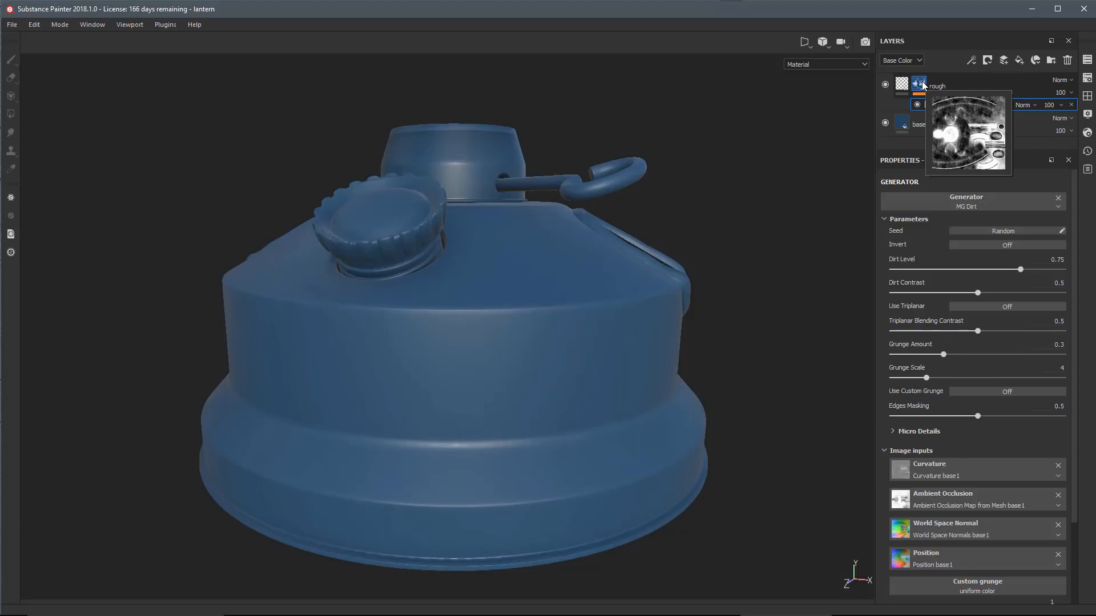
left_click(921, 84, "alt")
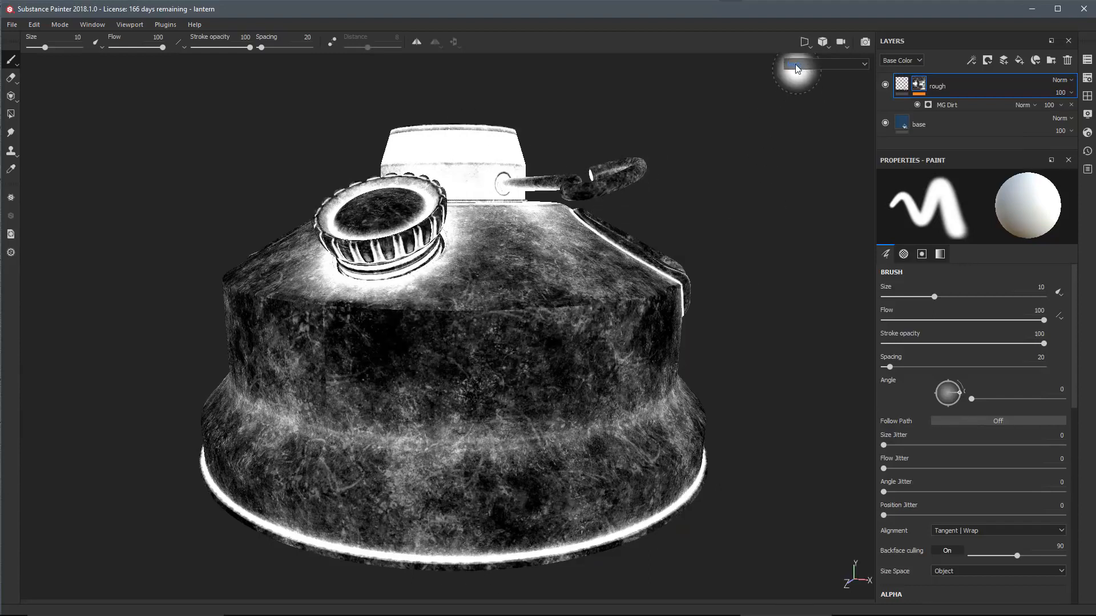
left_click(948, 106)
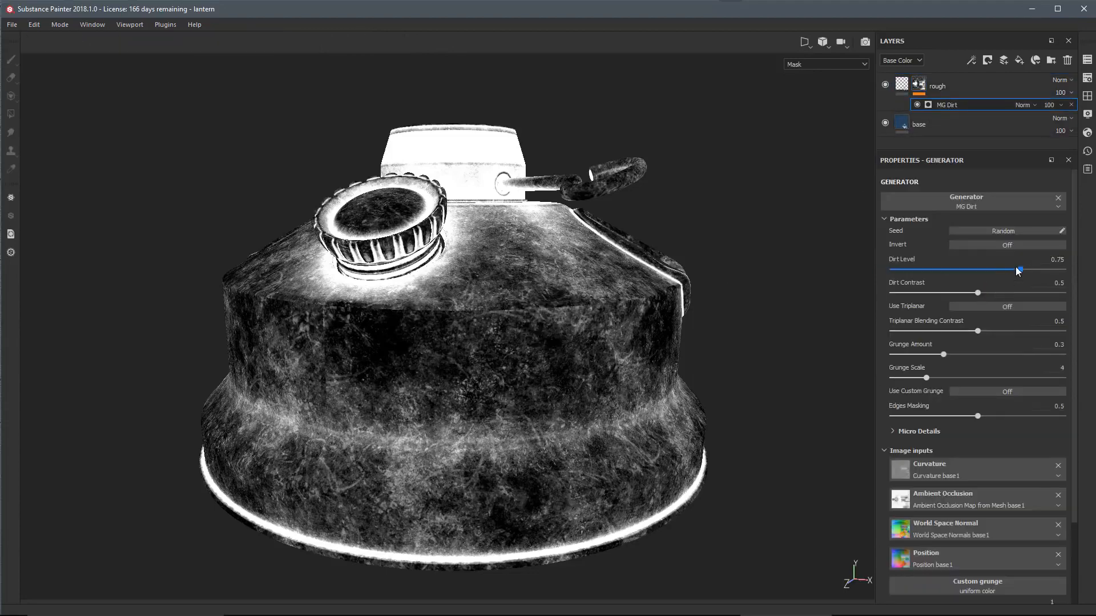
mouse_move(1020, 269)
left_mouse_down()
mouse_move(951, 269)
mouse_move(1047, 269)
mouse_move(1016, 272)
left_mouse_up()
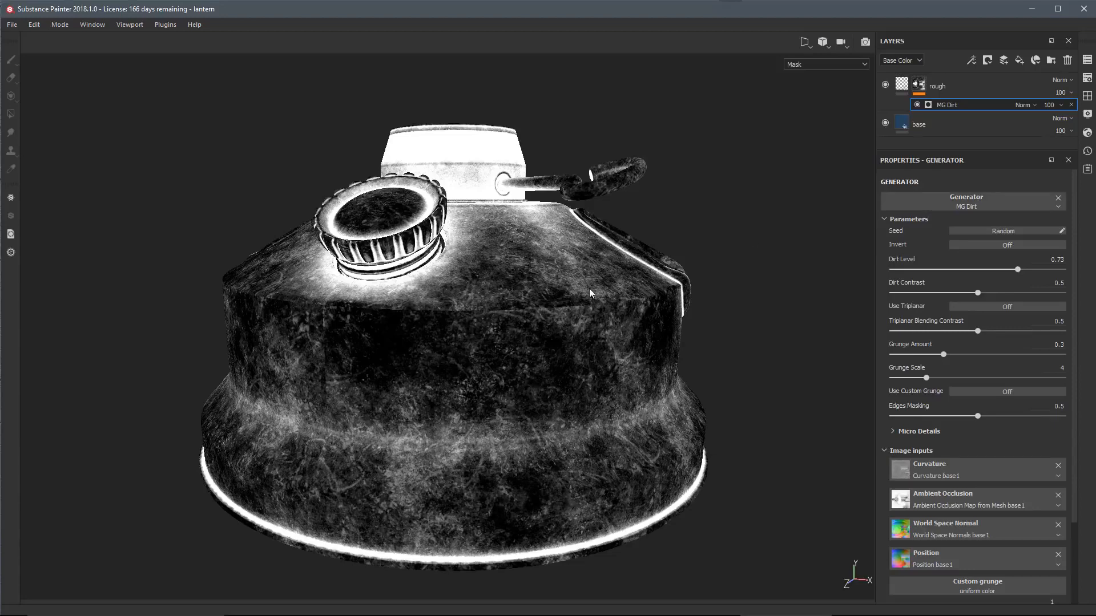
mouse_move(944, 353)
left_mouse_down()
mouse_move(958, 356)
mouse_move(949, 361)
left_mouse_up()
Turn on Use Triplanar for the MG Dirt generator and raise its Dirt Level to 0.78.
right_click_drag(595, 389, 498, 238, "alt")
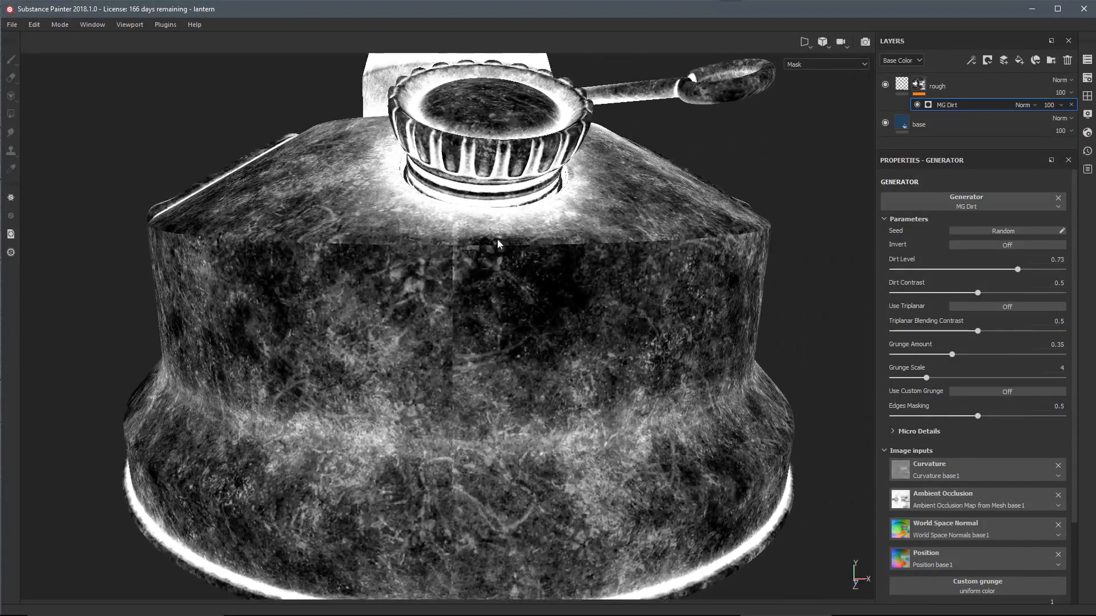
right_click_drag(454, 427, 520, 218, "alt")
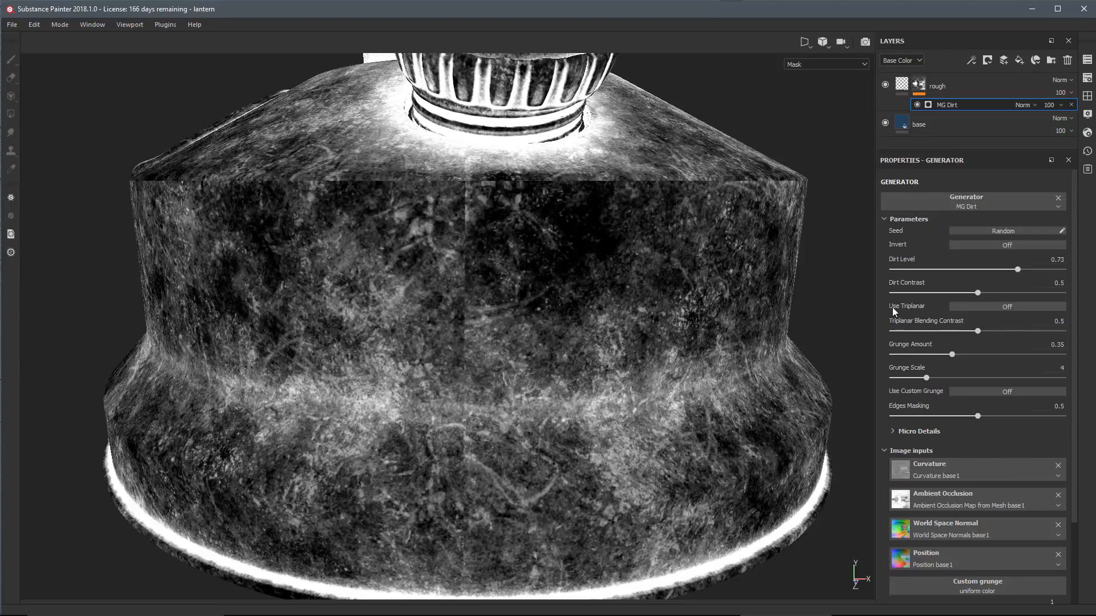
left_click(991, 307)
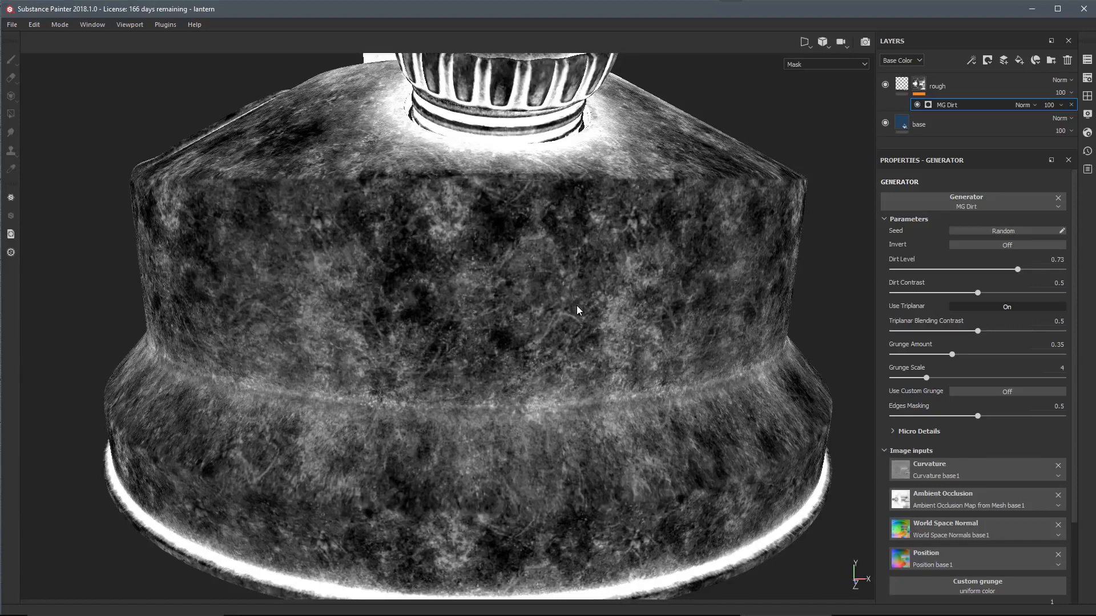
scroll(676, 364, "down", 5)
left_click_drag(676, 364, 535, 350, "alt")
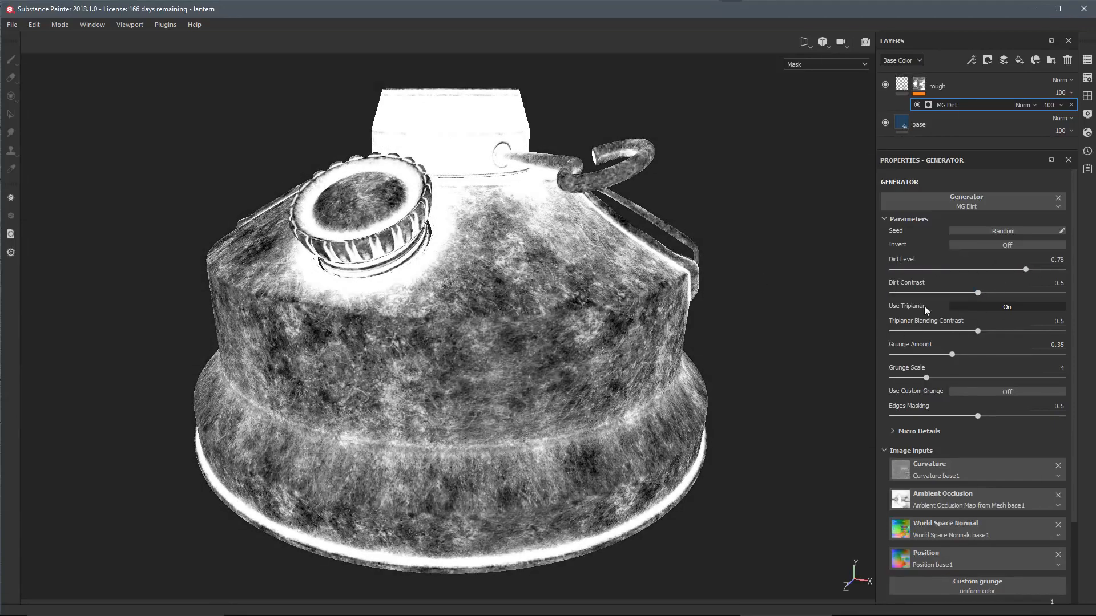
Examine how the dirt mask affects the lantern base's reflections in the Material display.
left_click_drag(683, 329, 585, 391, "alt")
key("m")
left_click_drag(583, 303, 576, 325, "alt")
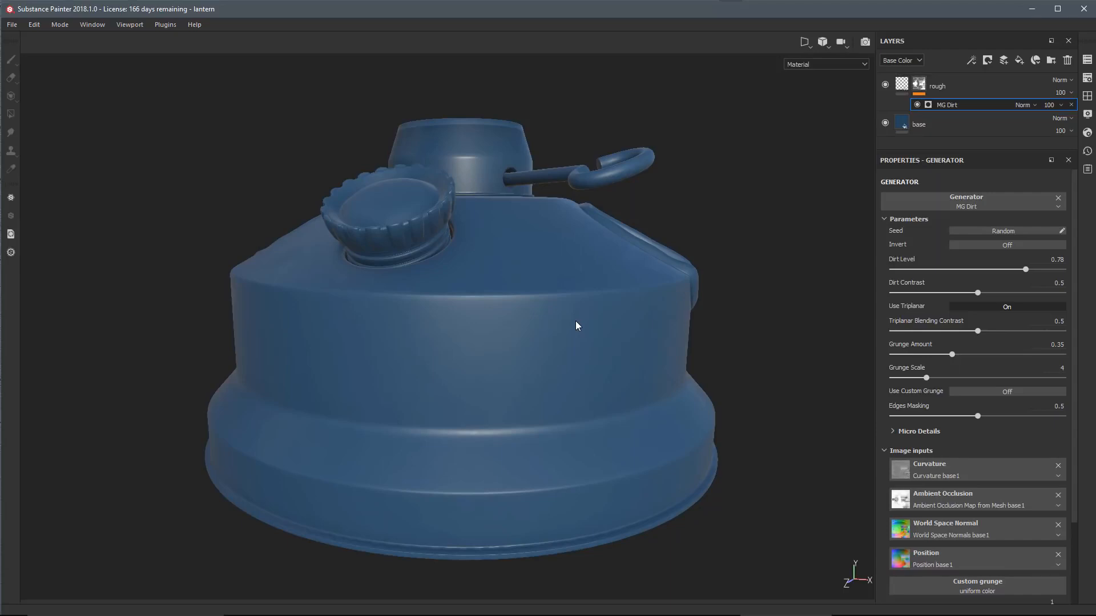
left_click_drag(525, 328, 731, 193, "alt")
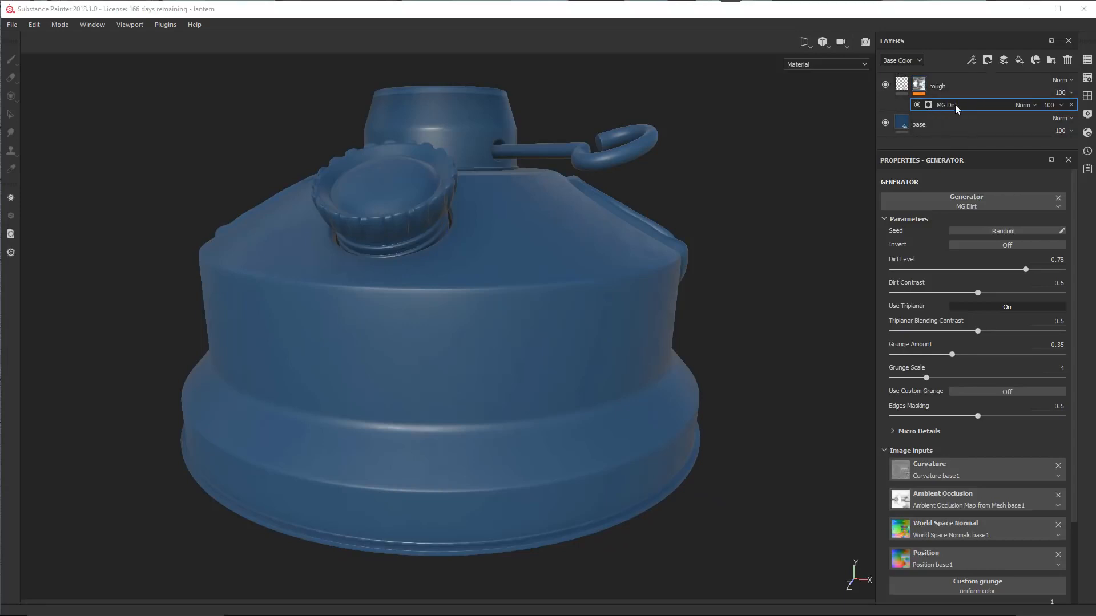
With the rough mask displayed, add a fill effect above MG Dirt and assign the Grunge Paint Scratched texture to its grayscale.
left_click(919, 86, "alt")
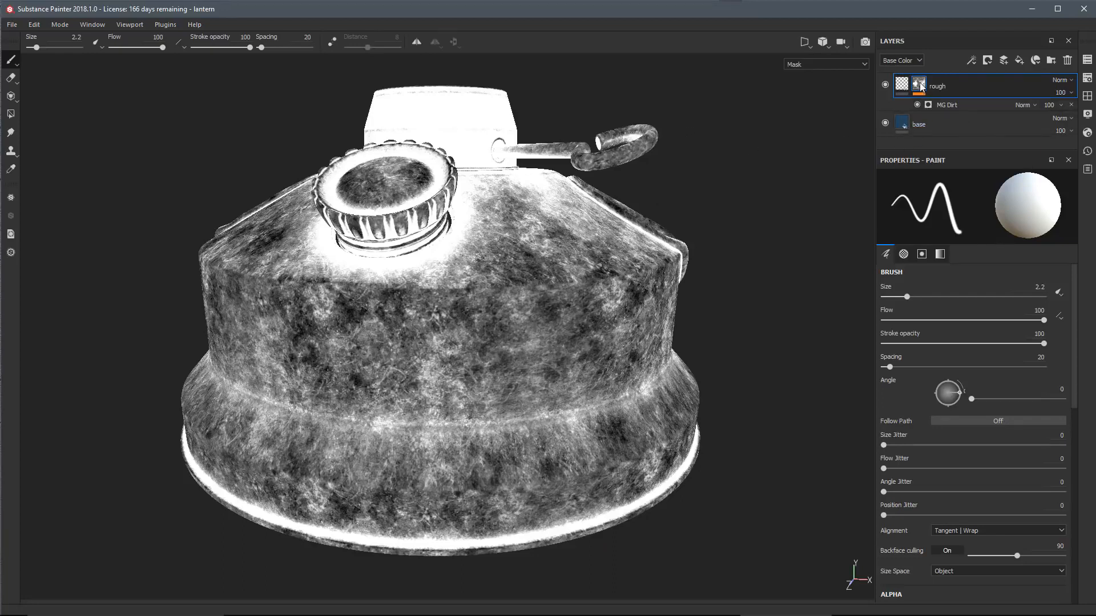
left_click(971, 57)
left_click(982, 104)
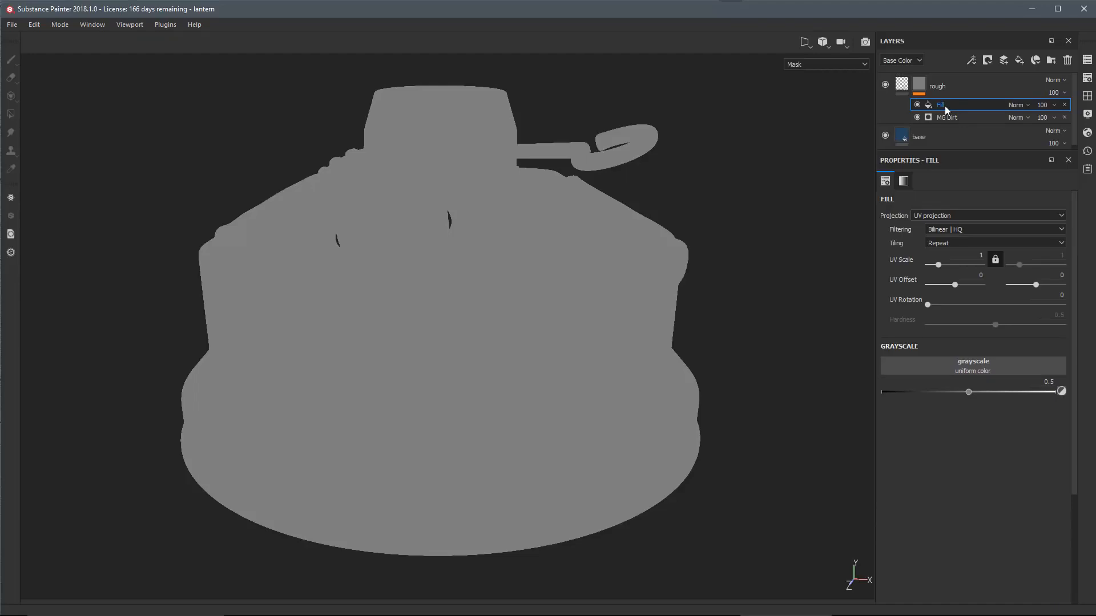
left_click(909, 364)
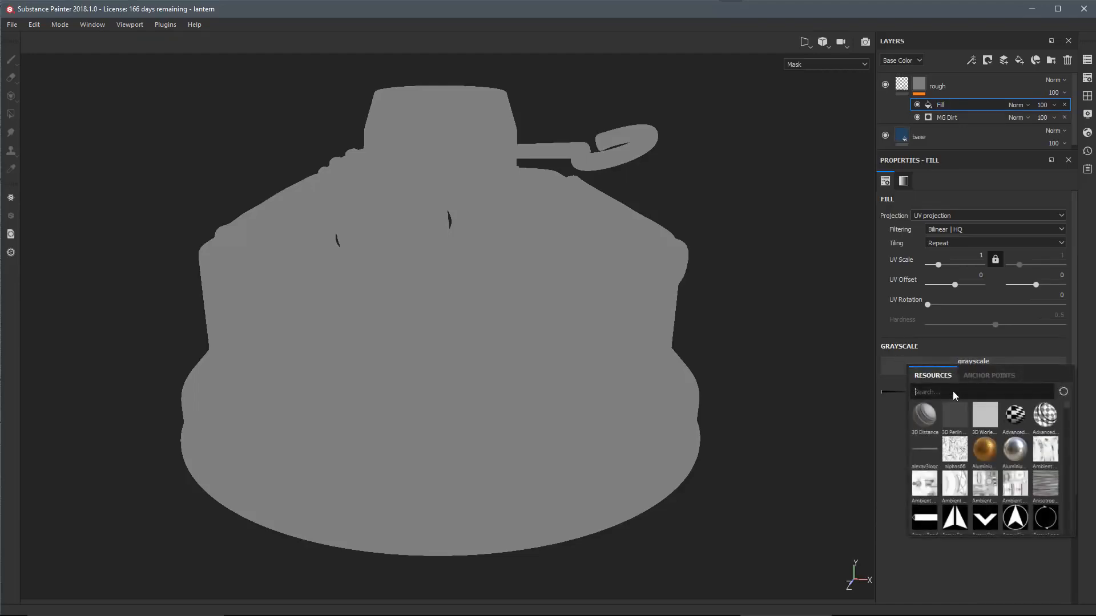
type("grunge")
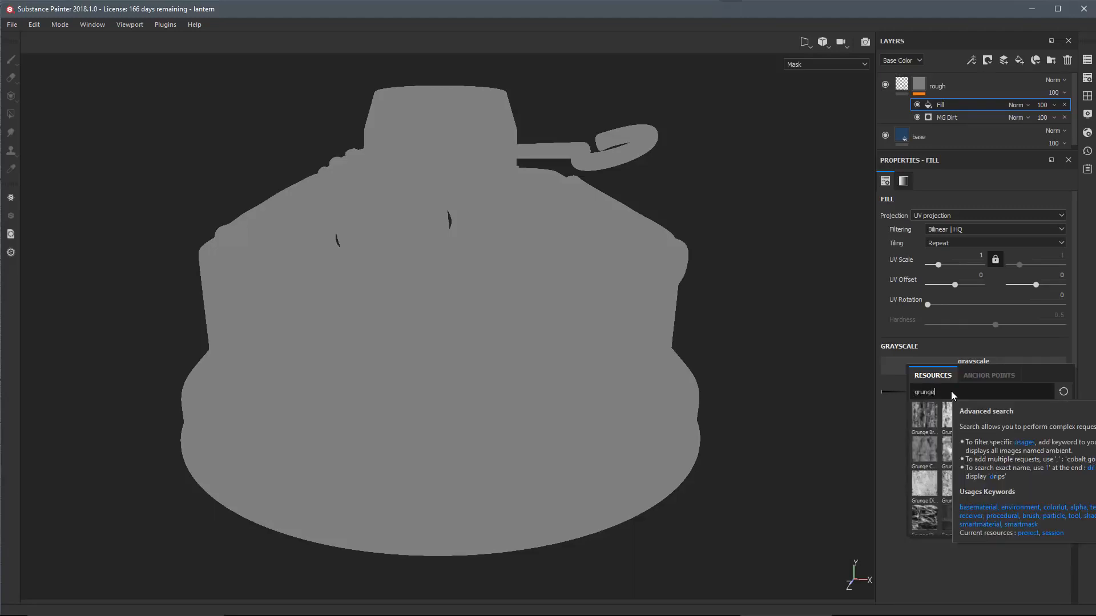
type(" scratch")
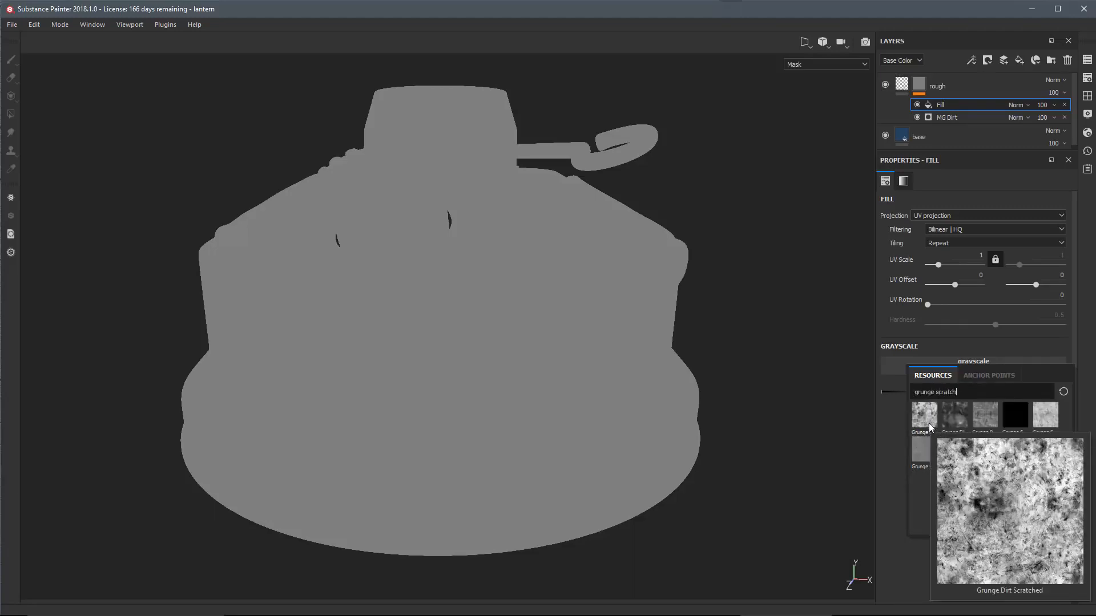
mouse_move(977, 416)
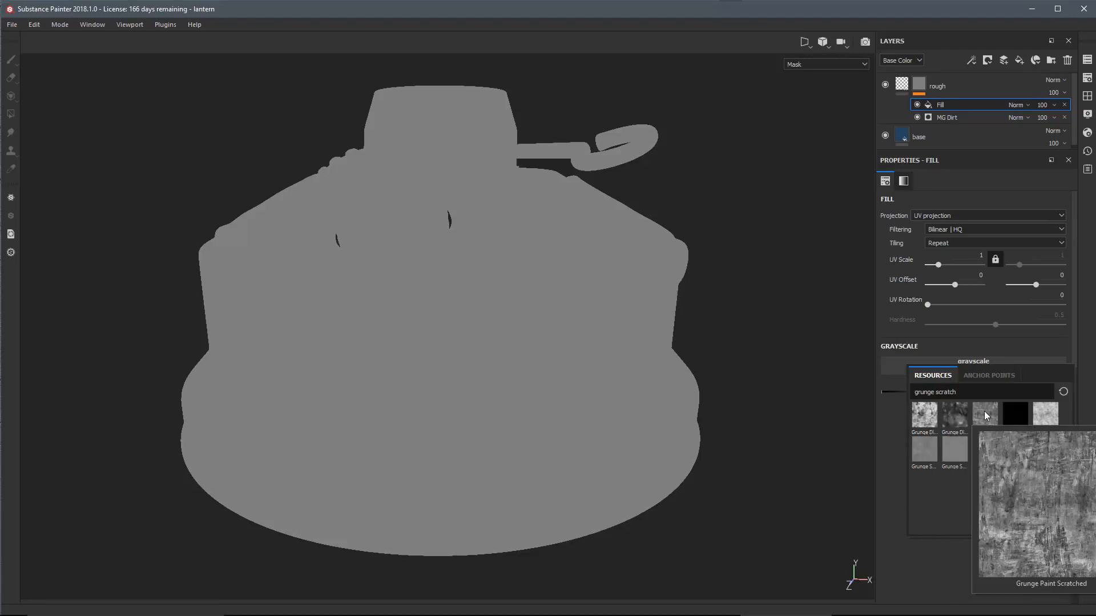
left_click(984, 411)
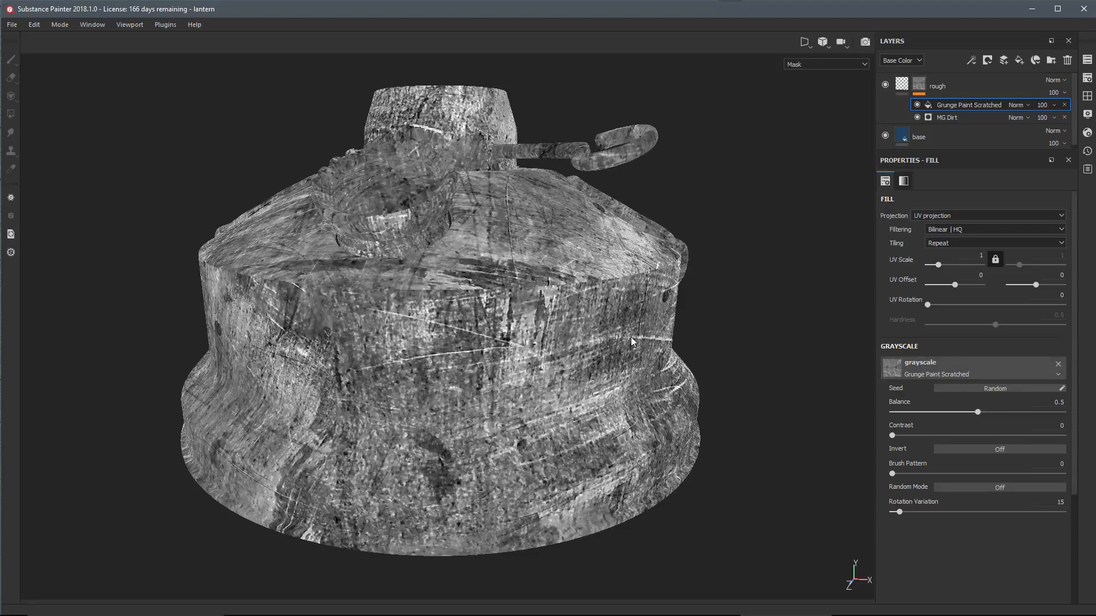
Change the Grunge Paint Scratched fill's projection to Tri-planar projection.
middle_click_drag(473, 364, 553, 328, "alt")
right_click_drag(553, 327, 465, 389, "alt")
left_click_drag(465, 388, 510, 373, "alt")
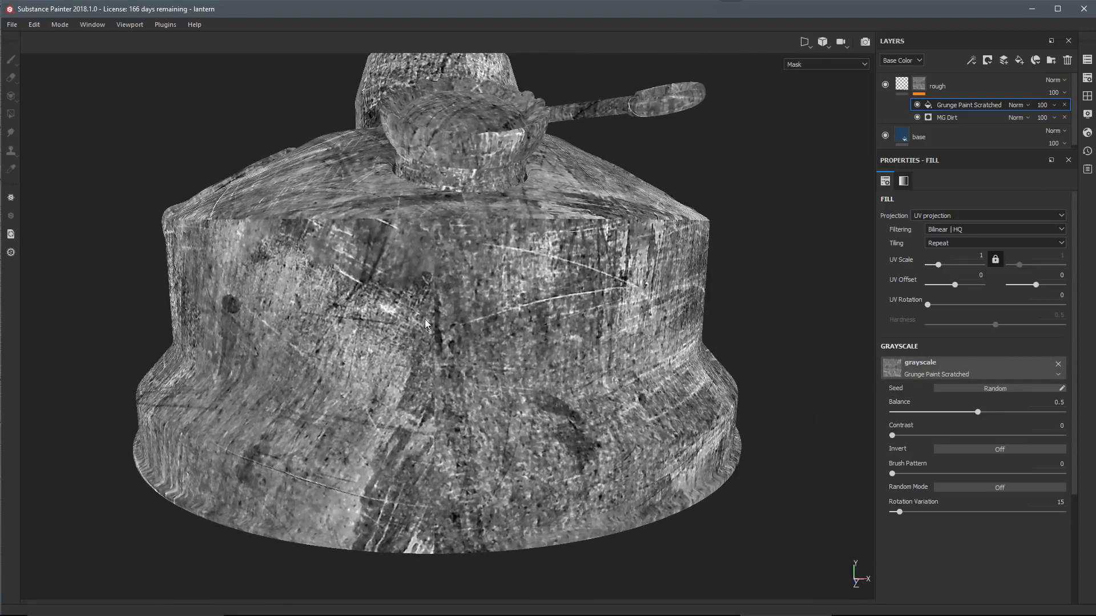
left_click(913, 217)
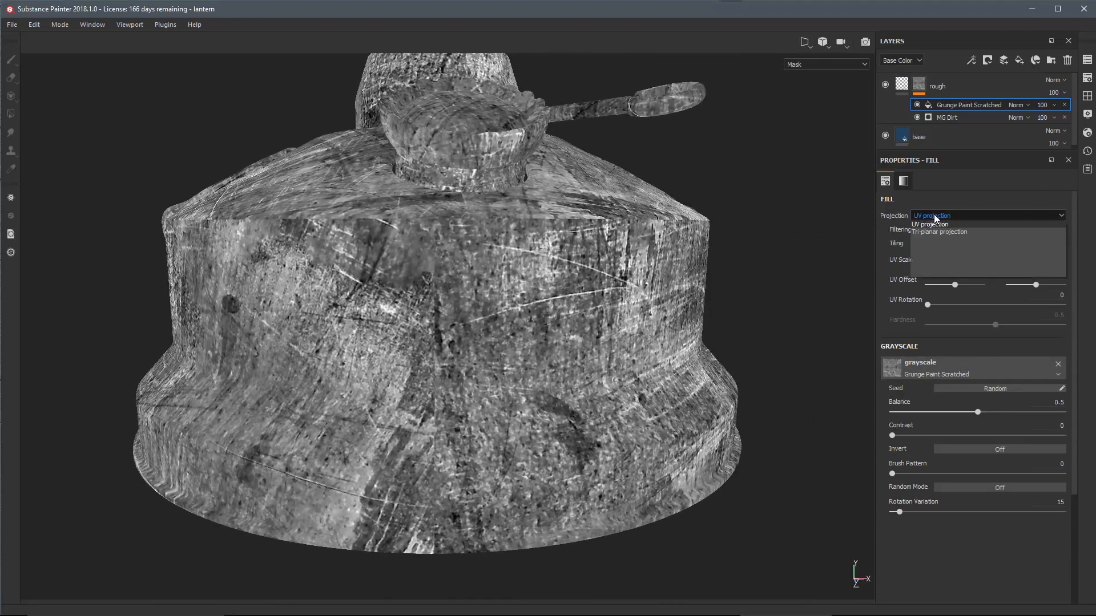
left_click(929, 227)
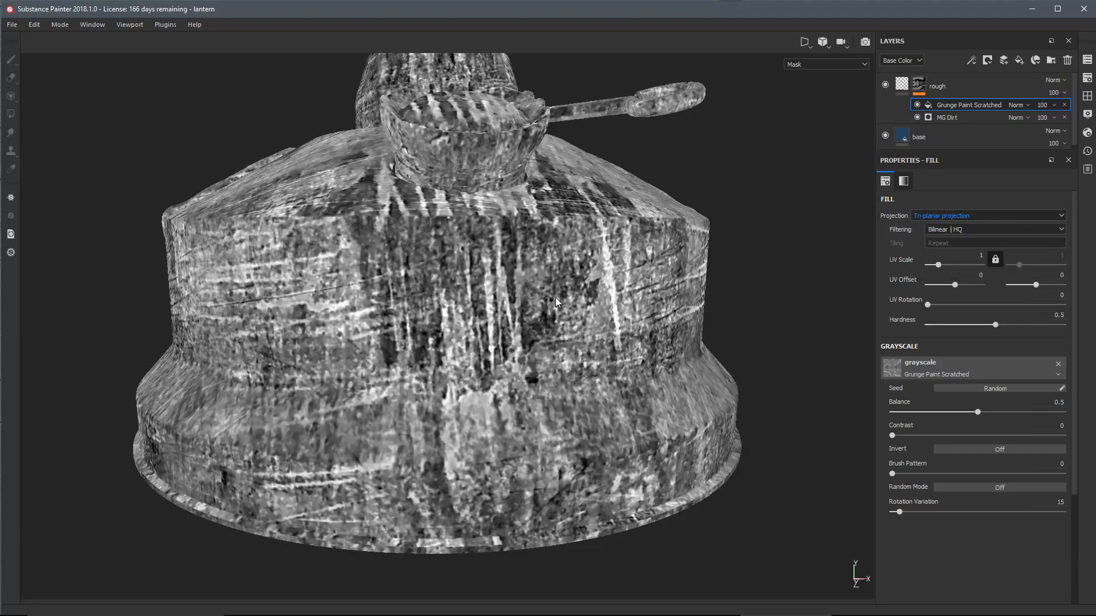
Set the Grunge Paint Scratched fill's UV scale to 3.39.
right_click_drag(543, 296, 599, 252, "alt")
middle_click_drag(599, 251, 531, 320, "alt")
left_click_drag(530, 321, 481, 329, "alt")
middle_click_drag(481, 330, 453, 317, "alt")
left_click_drag(937, 265, 945, 269)
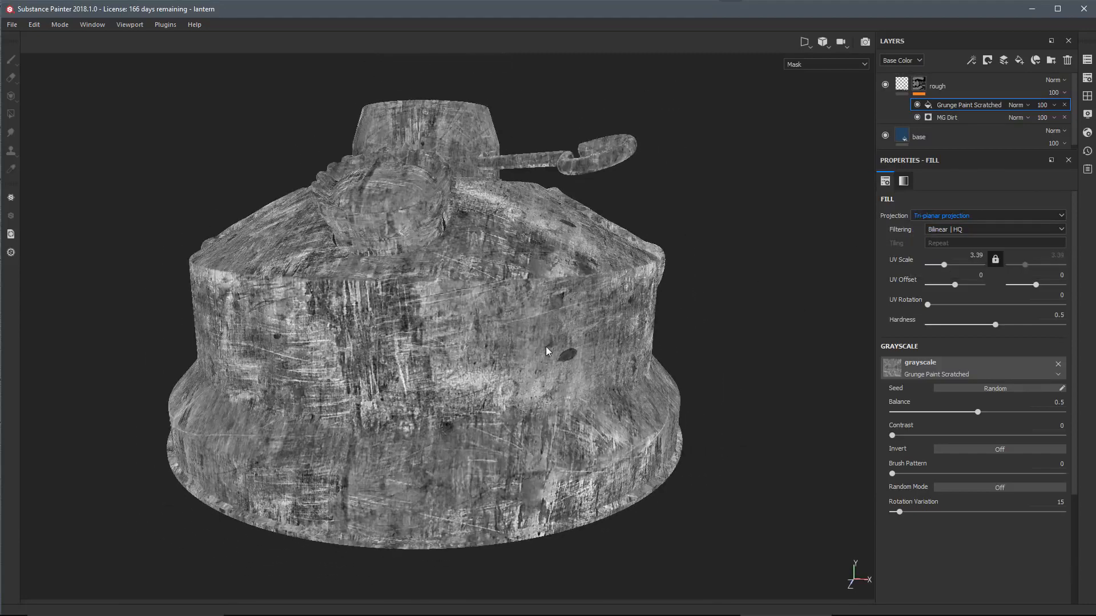
Set the Grunge Paint Scratched fill's Balance to 0.21 and its Contrast to 0.23.
middle_click_drag(543, 323, 588, 273, "alt")
left_click_drag(588, 273, 481, 354, "alt")
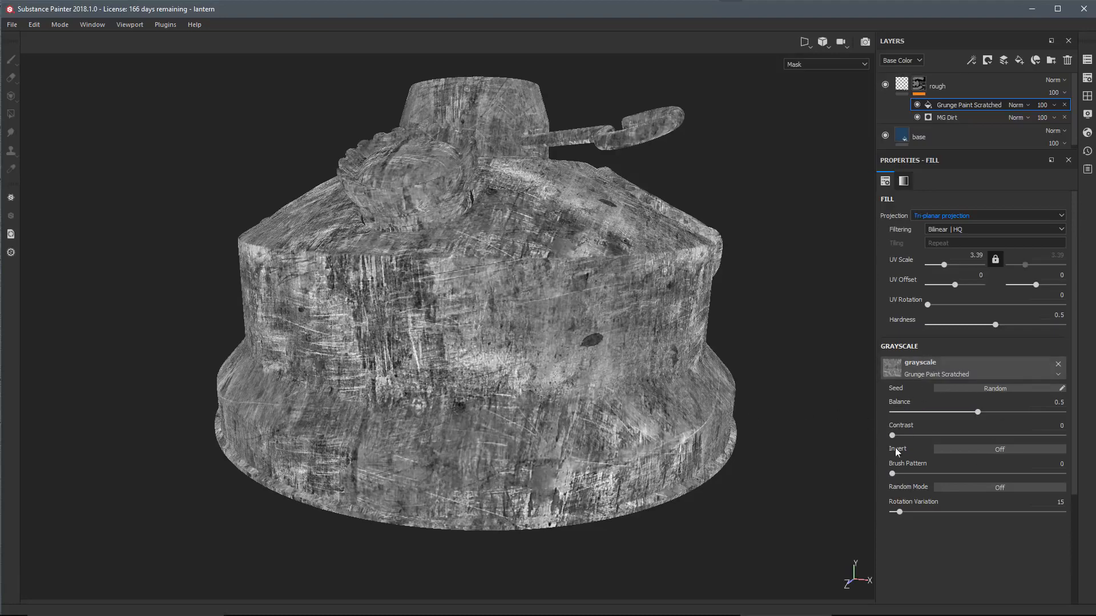
left_click_drag(975, 411, 933, 412)
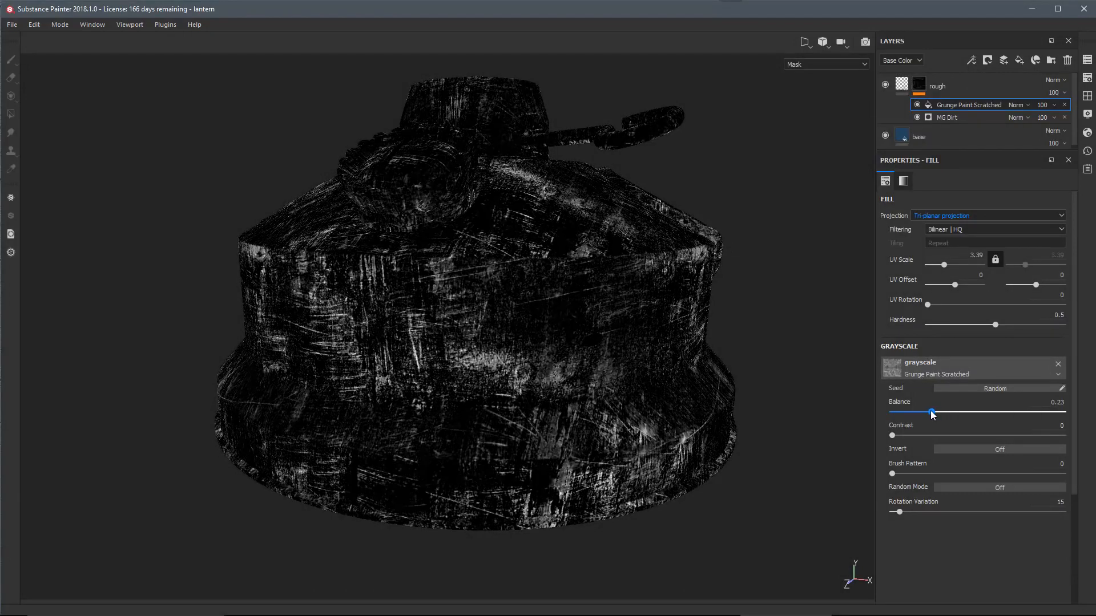
left_click_drag(427, 318, 461, 326, "alt")
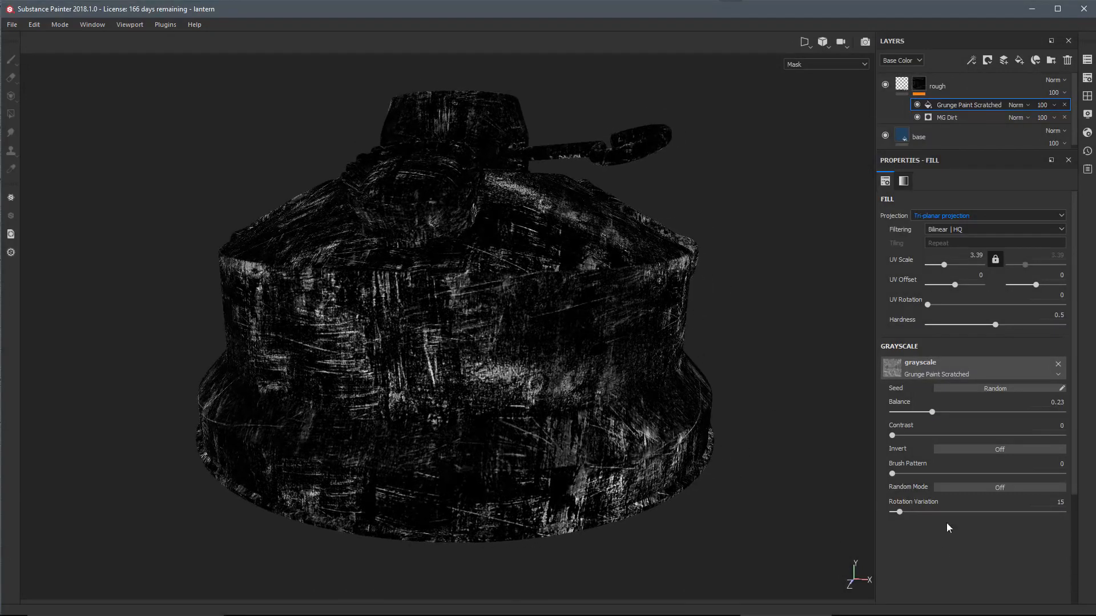
left_click_drag(893, 437, 925, 411)
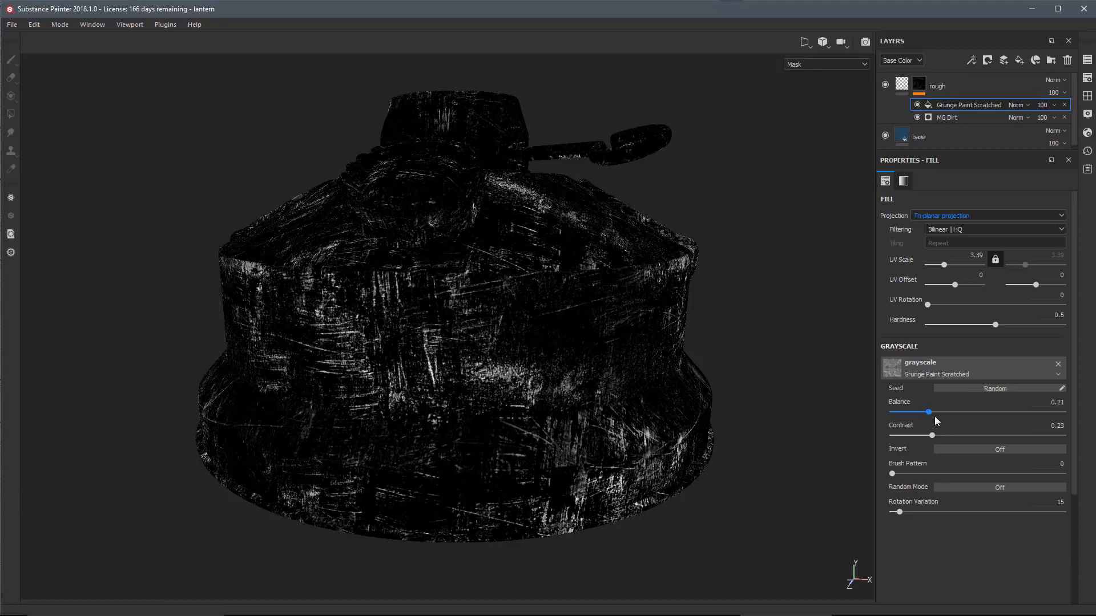
left_click_drag(521, 361, 571, 390, "alt")
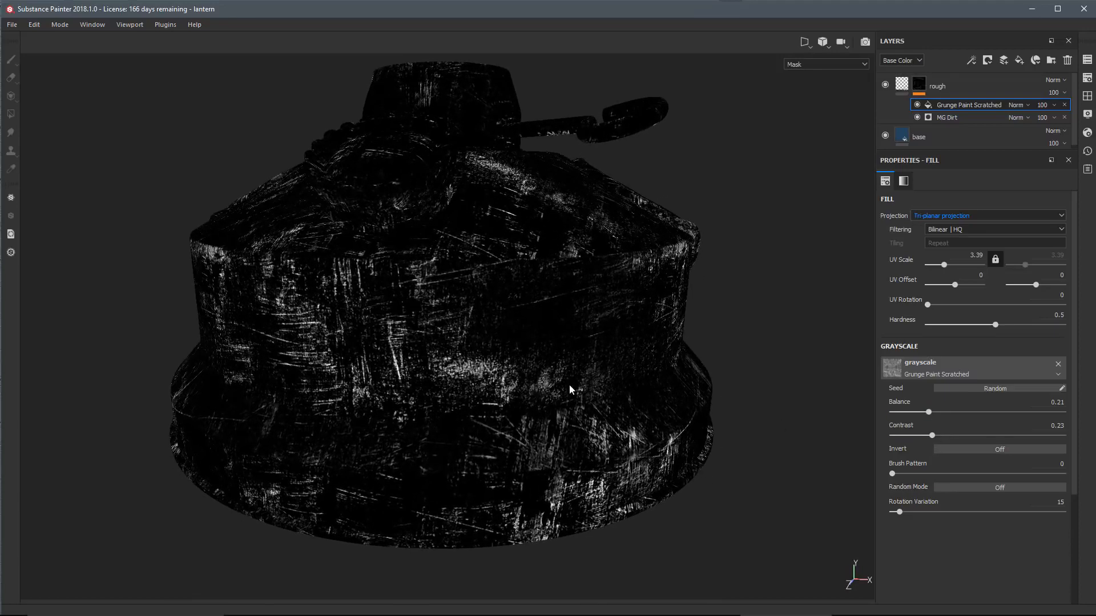
Change the Grunge Paint Scratched fill's blending mode to Lighten (Max) and set its Balance to 0.52.
mouse_move(921, 81)
left_click(1026, 105)
left_click(1049, 105)
left_click(1023, 105)
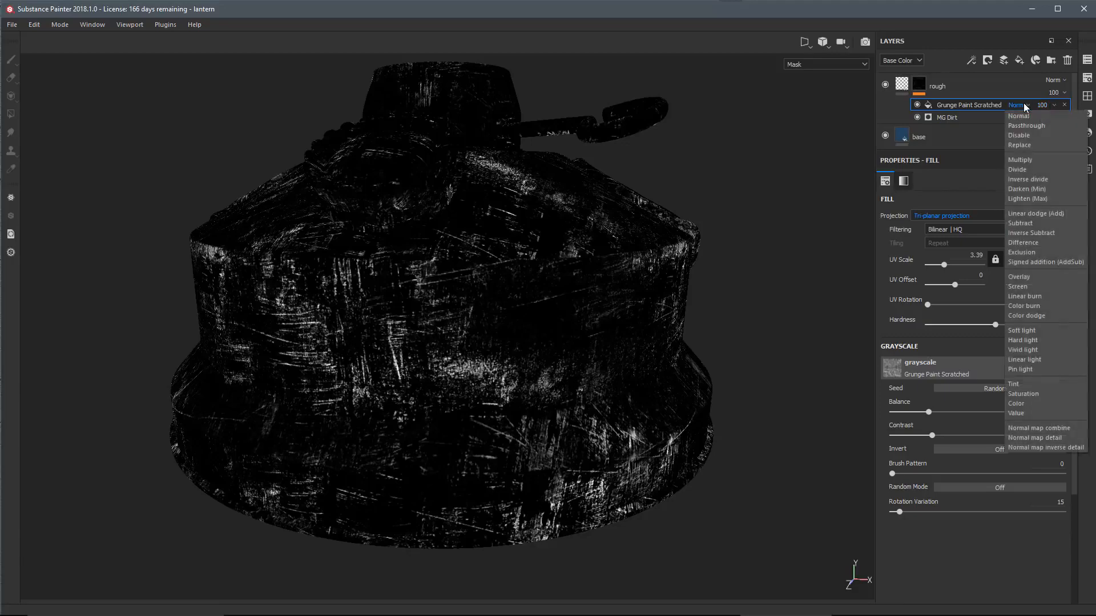
left_click(1026, 198)
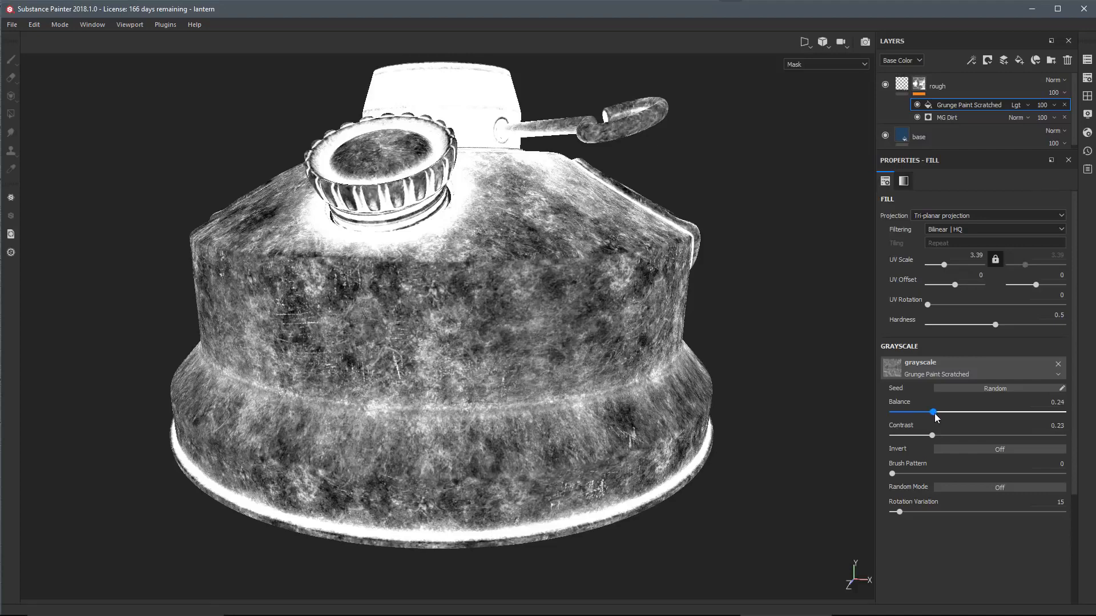
left_click_drag(934, 413, 981, 423)
left_click_drag(382, 383, 488, 388, "alt")
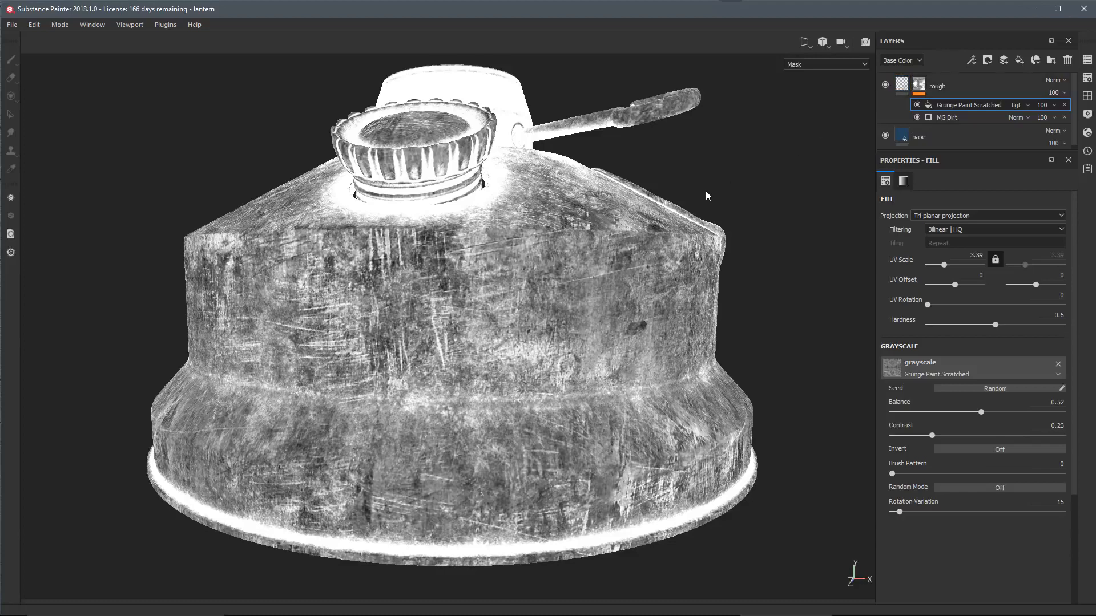
Switch to the Material display and slightly raise the Grunge Paint Scratched fill's Balance and Contrast.
key("m")
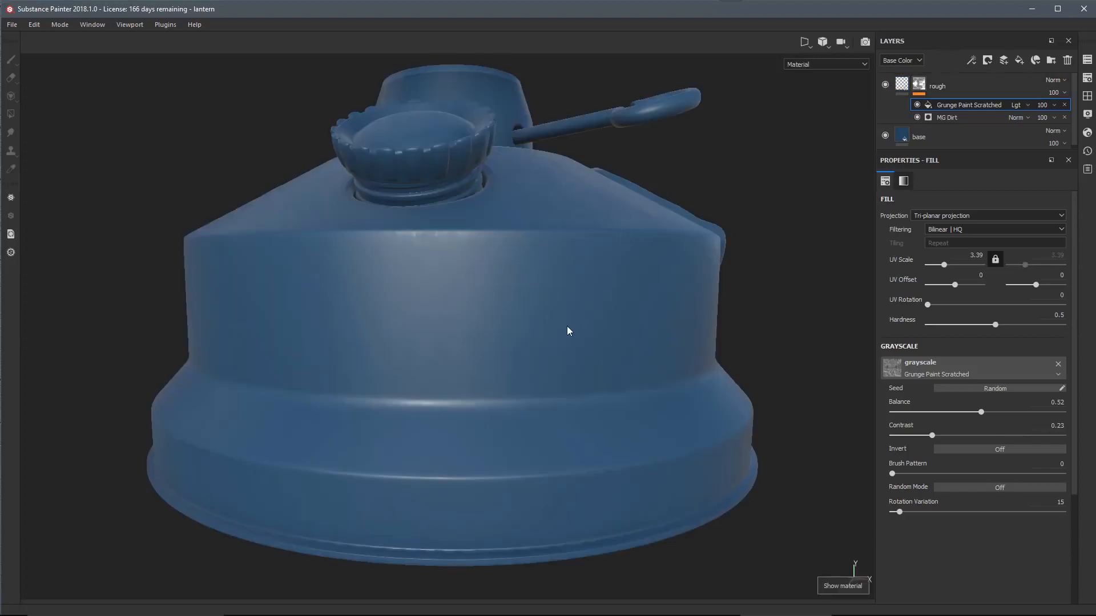
left_click_drag(567, 325, 579, 349, "alt")
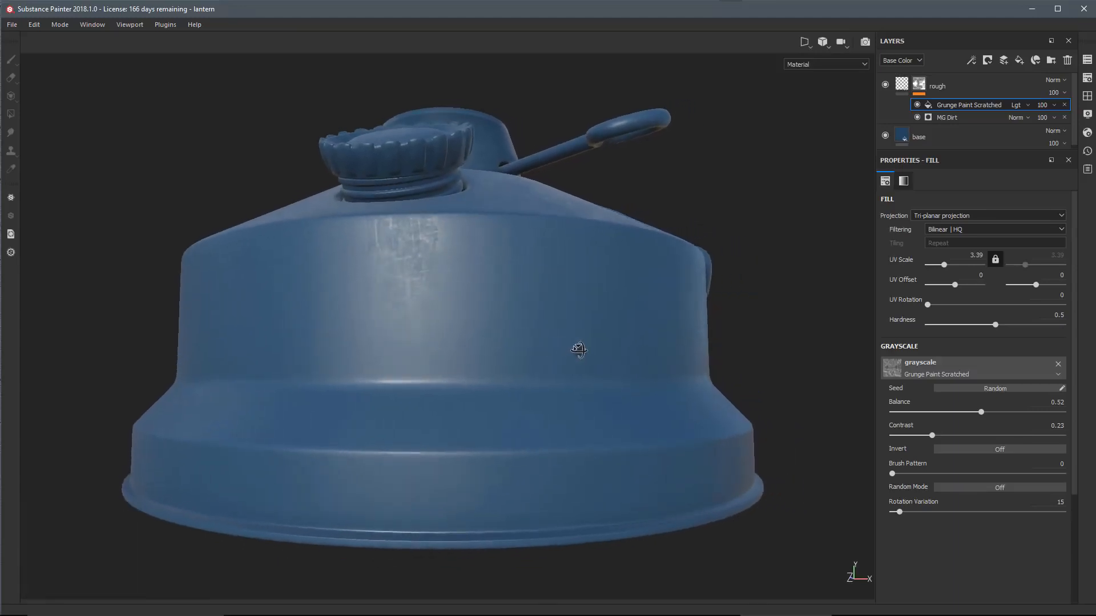
mouse_move(981, 412)
left_mouse_down()
mouse_move(910, 415)
mouse_move(1002, 416)
mouse_move(977, 417)
mouse_move(991, 419)
left_mouse_up()
mouse_move(932, 435)
left_mouse_down()
mouse_move(894, 436)
mouse_move(975, 443)
mouse_move(946, 436)
left_mouse_up()
Set the rough layer's Roughness value to 0.2533, judging the reflections on the lantern base.
left_click(901, 85)
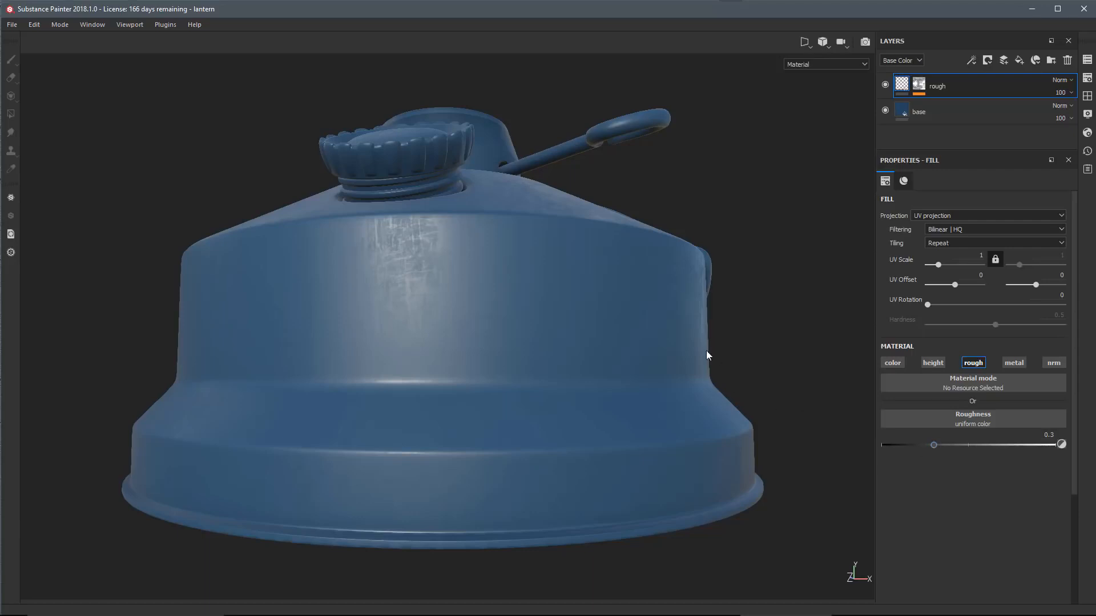
mouse_move(707, 355)
left_mouse_down("alt")
mouse_move(701, 376)
mouse_move(741, 346)
left_mouse_up("alt")
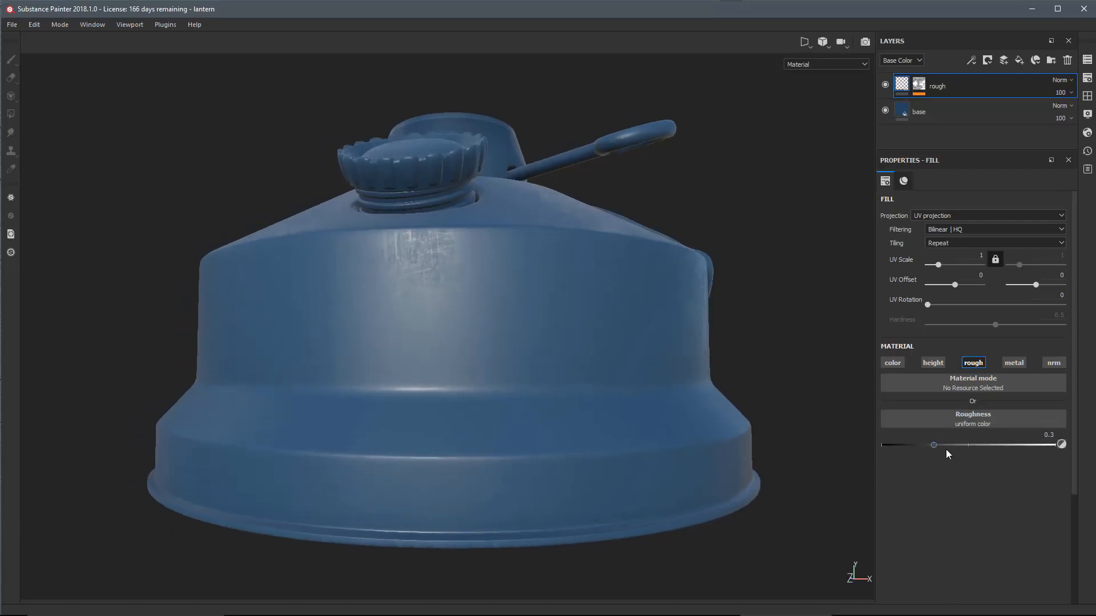
mouse_move(935, 443)
left_mouse_down()
mouse_move(958, 447)
mouse_move(913, 447)
left_mouse_up()
left_click_drag(639, 410, 632, 357, "alt")
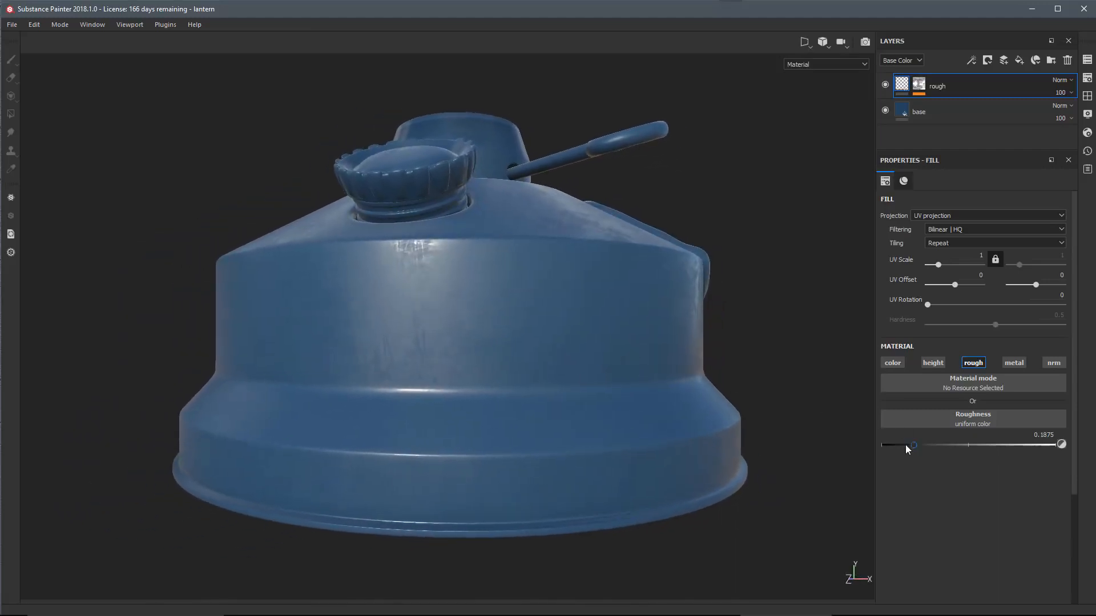
mouse_move(912, 444)
left_mouse_down()
mouse_move(940, 450)
mouse_move(931, 456)
left_mouse_up()
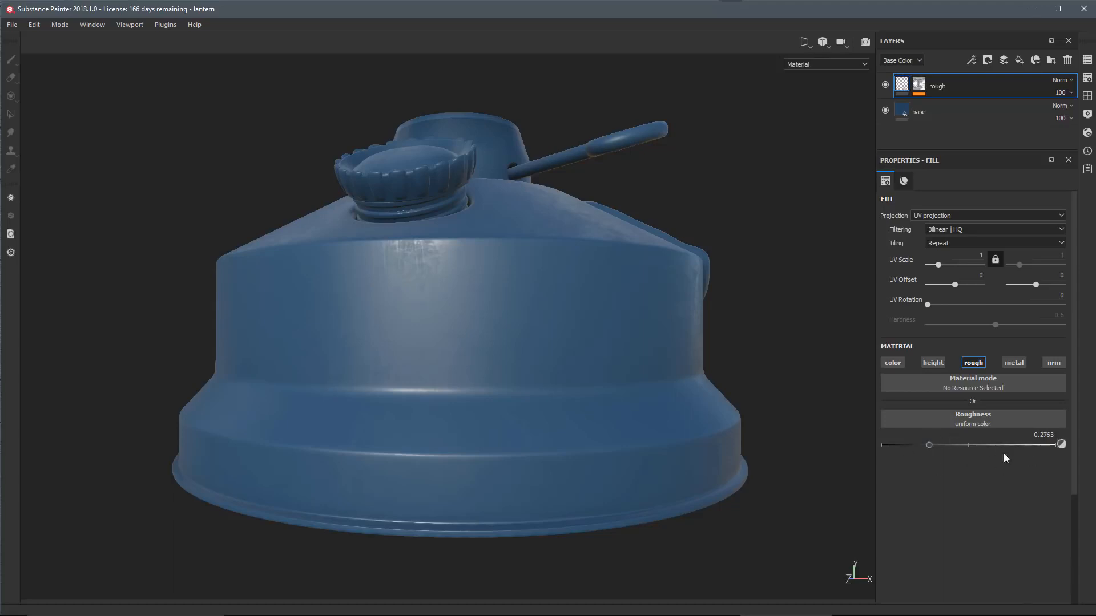
left_click_drag(940, 447, 908, 447)
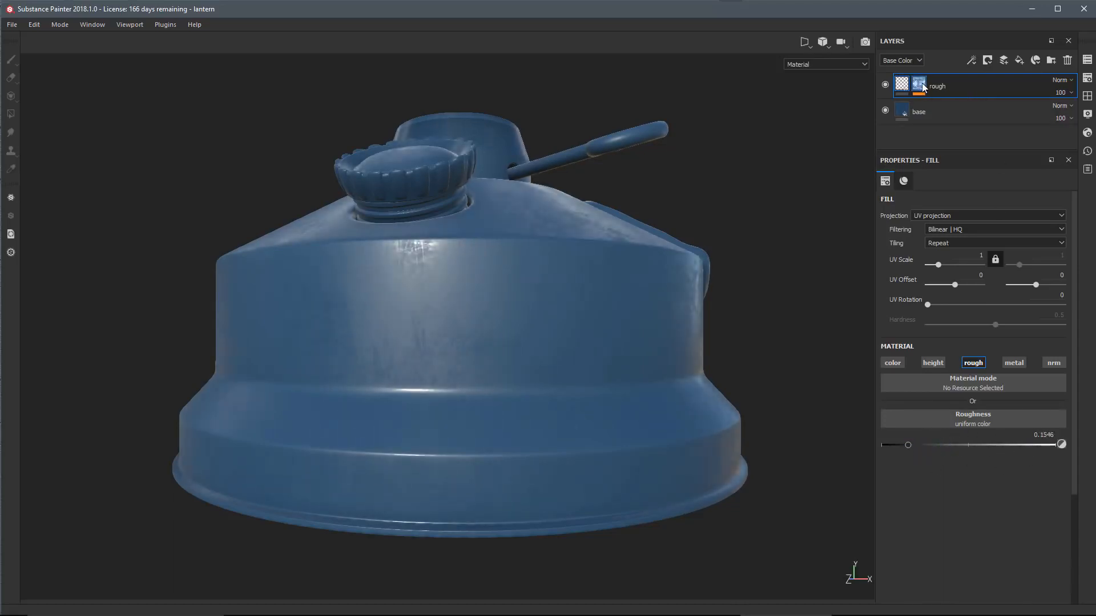
left_click_drag(908, 443, 924, 446)
left_click_drag(587, 403, 546, 367, "alt")
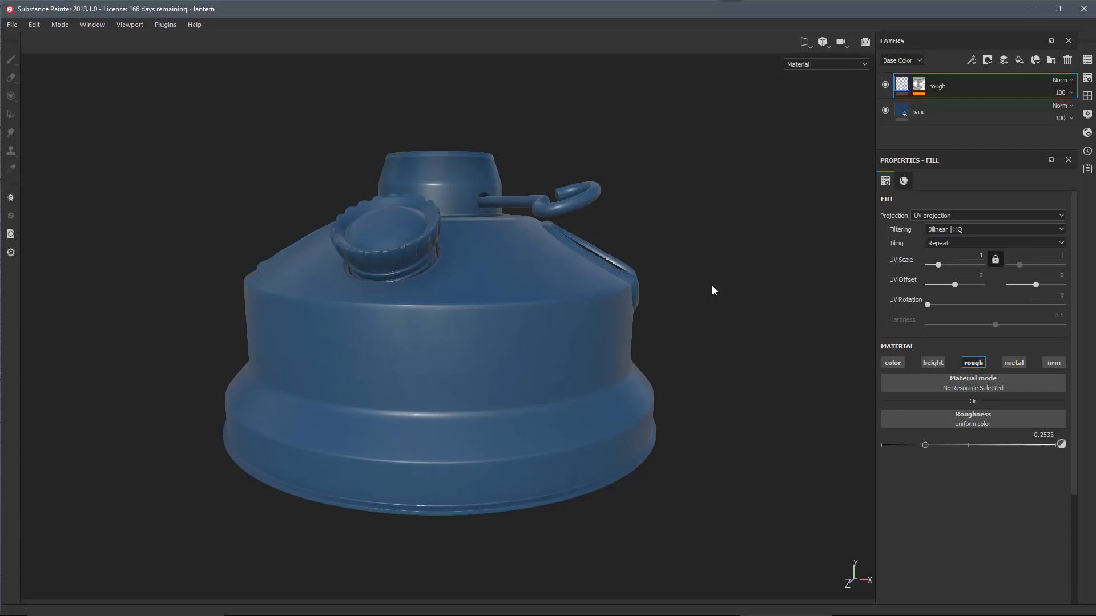
Add a fill layer directly above the base layer and name it "paint specs".
left_click(951, 112)
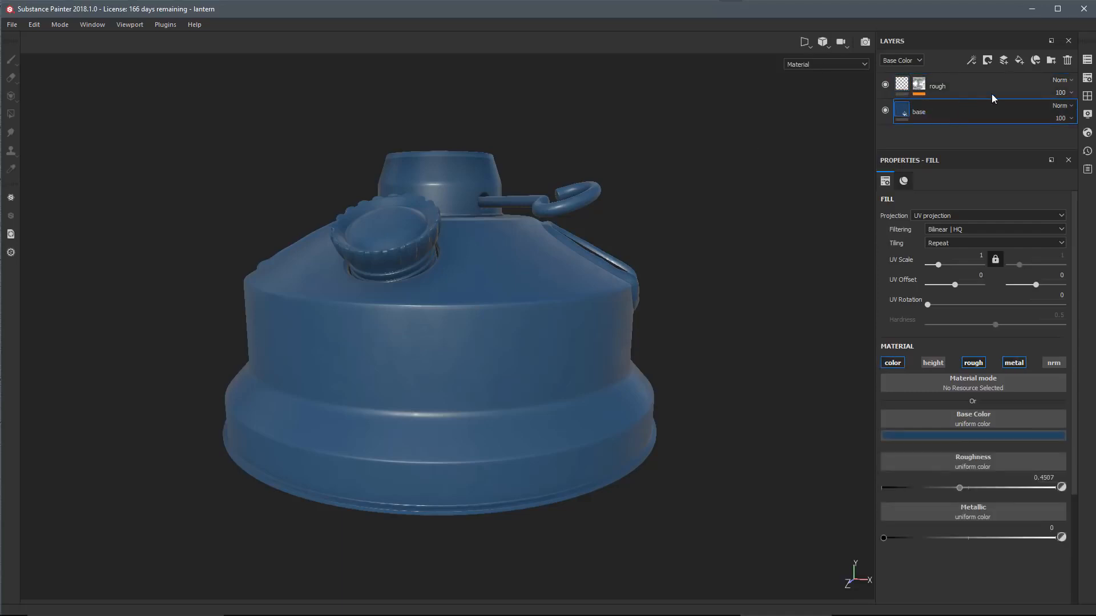
left_click(1019, 60)
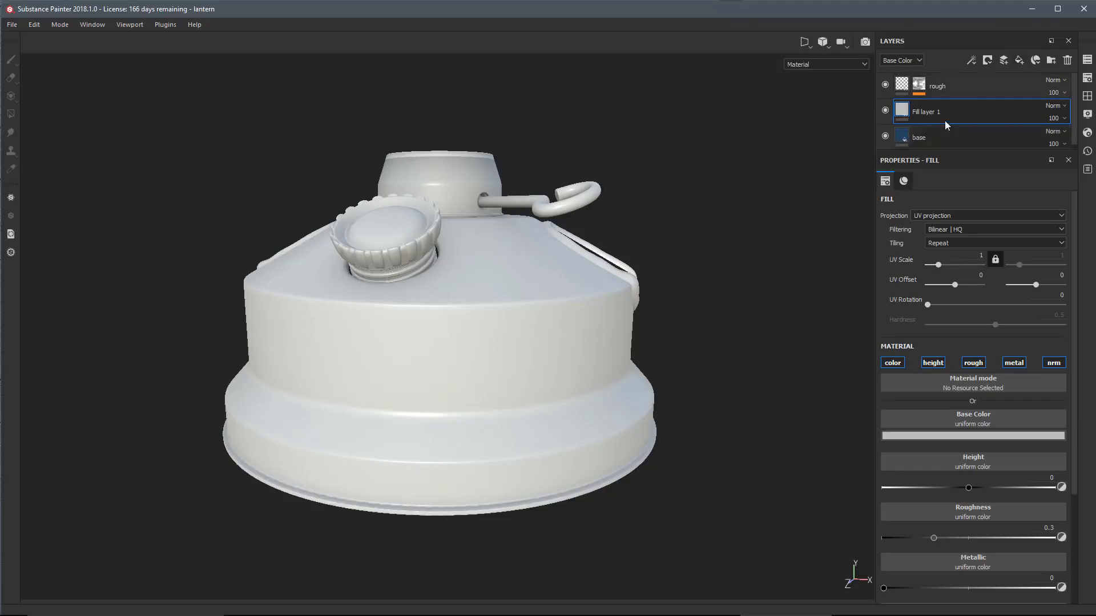
type("he")
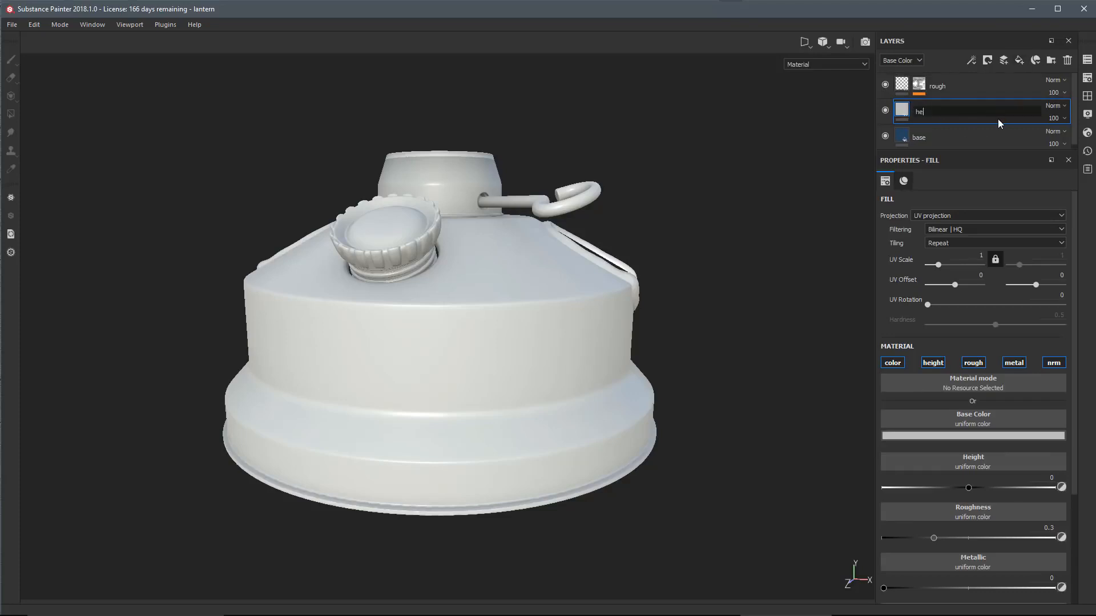
key("BackSpace")
key("BackSpace")
type("paint specs")
key("Return")
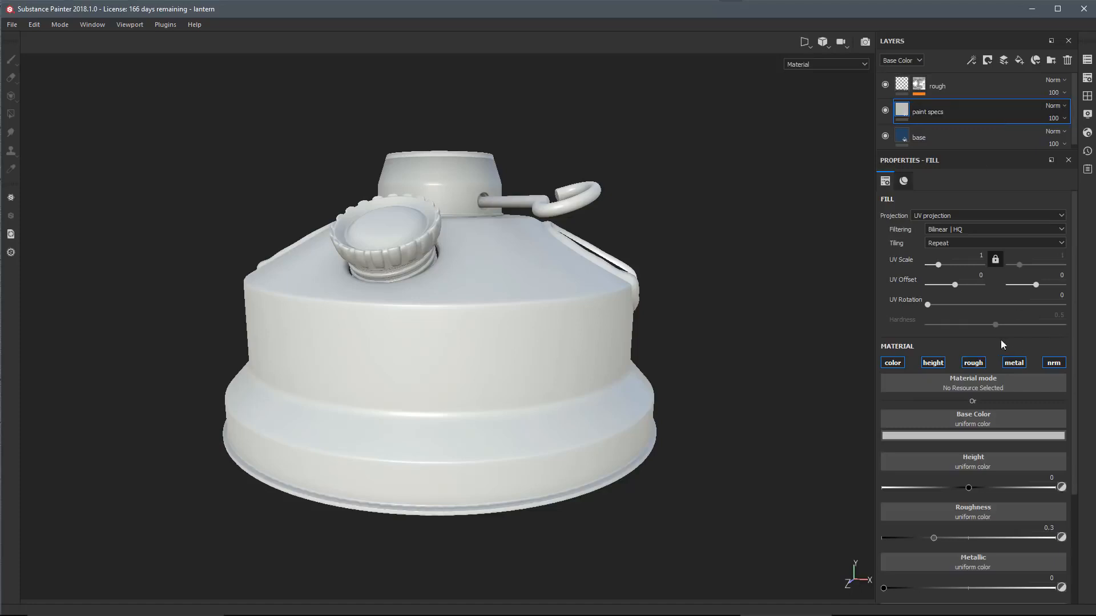
Keep only the height channel active on the paint specs layer and raise its Height value.
left_click(893, 363)
left_click(969, 364)
left_click(1014, 363)
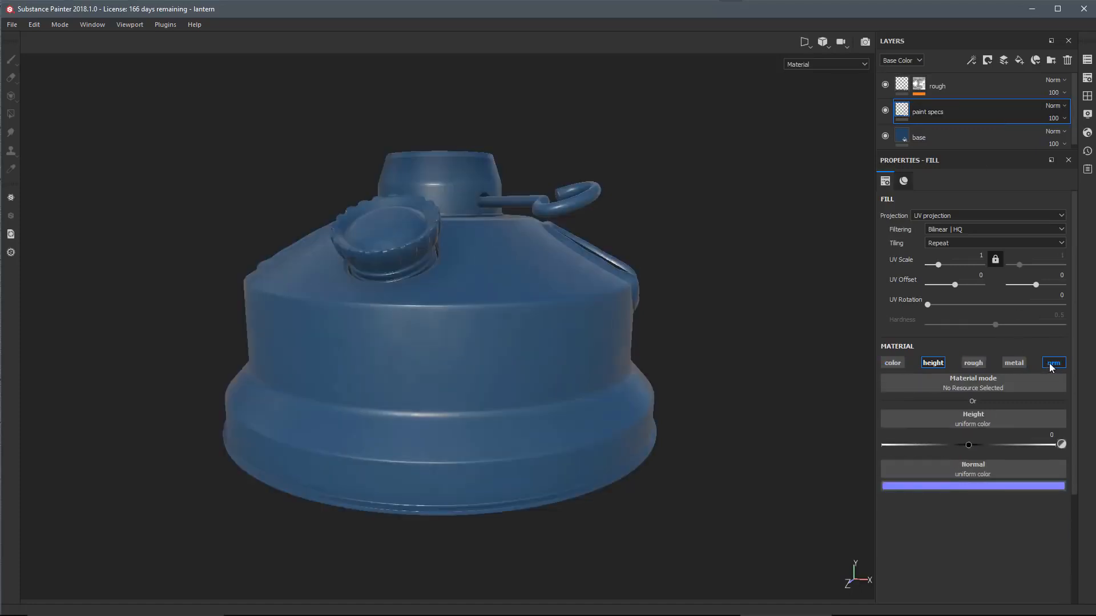
left_click(1050, 363)
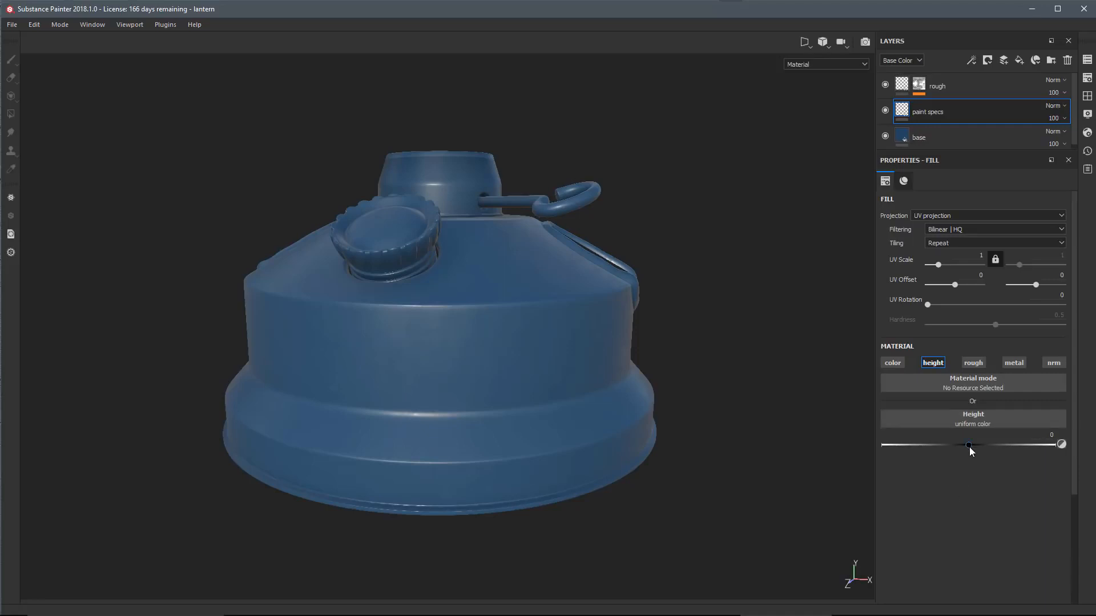
left_click_drag(969, 445, 1021, 448)
left_click_drag(1012, 449, 935, 449)
left_click_drag(988, 449, 1001, 457)
Add a black mask to the paint specs layer and put a fill effect in it.
right_click(957, 109)
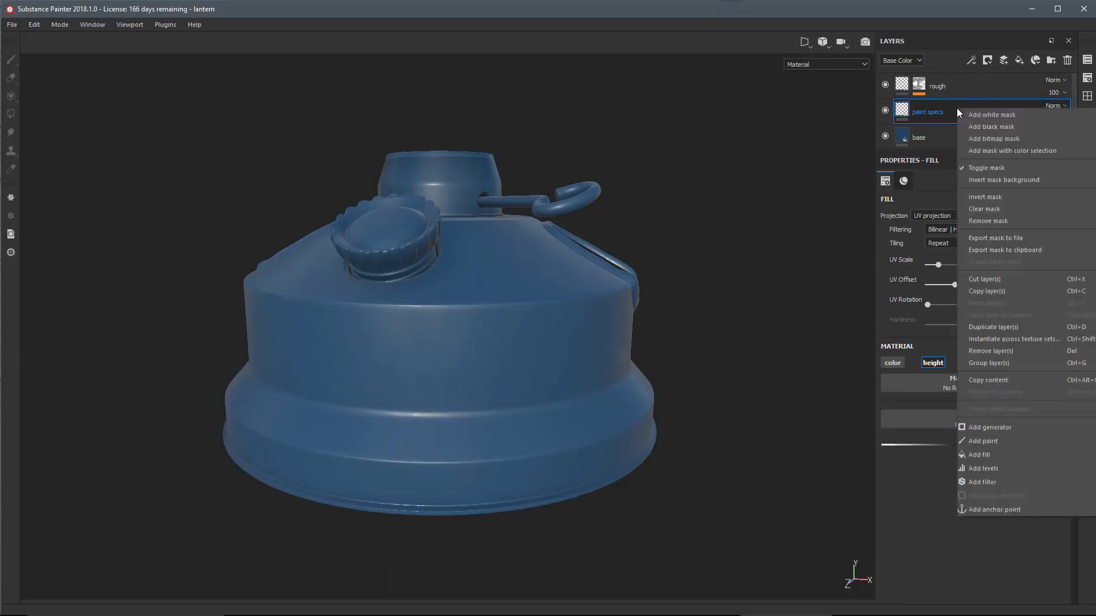
left_click(983, 126)
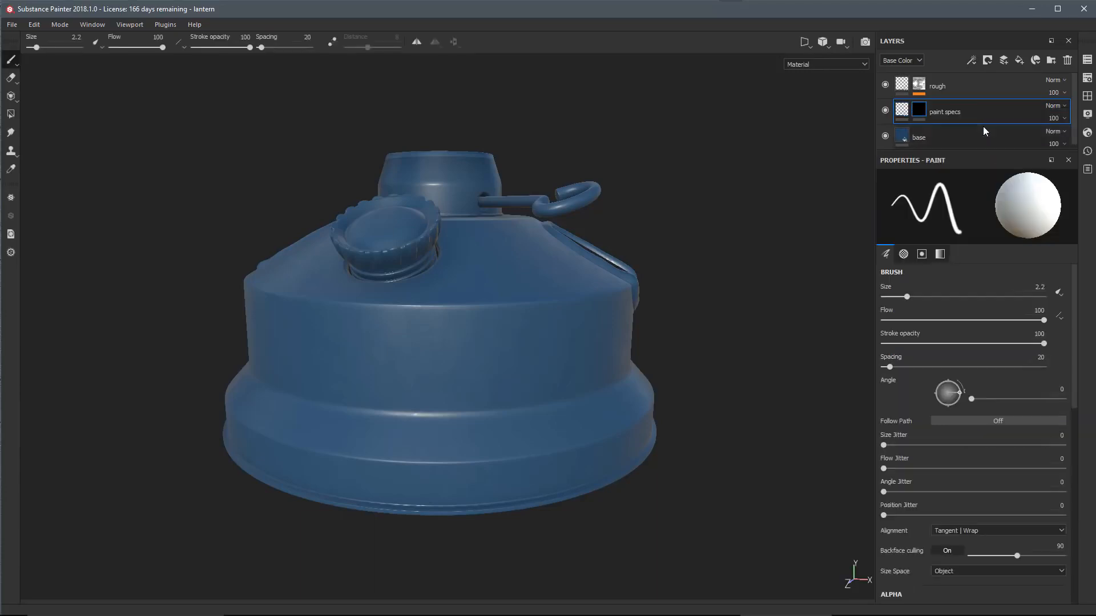
left_click(973, 60)
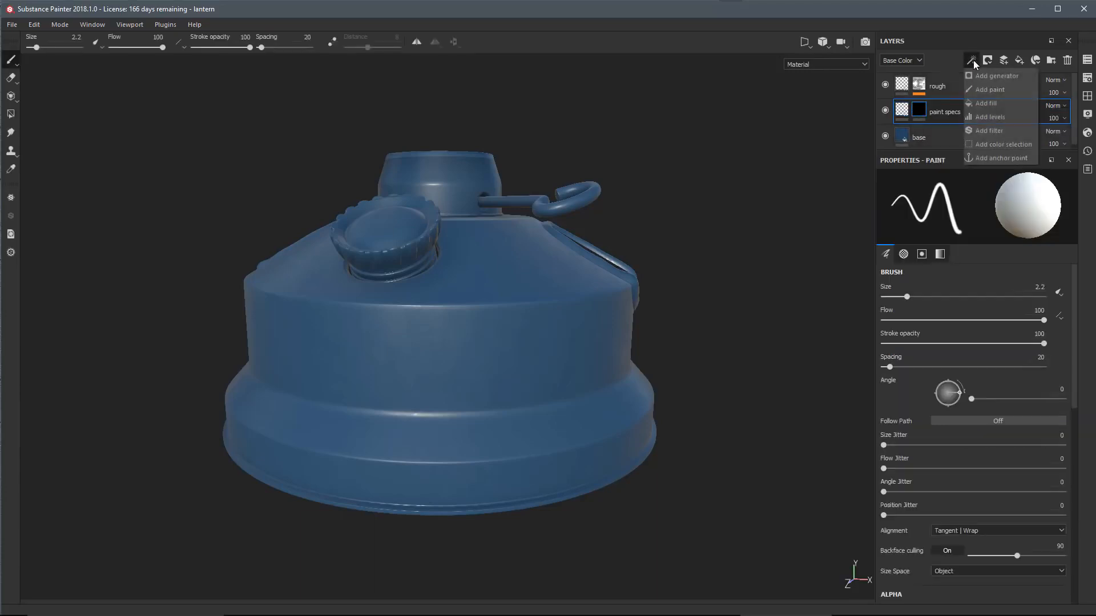
left_click(985, 102)
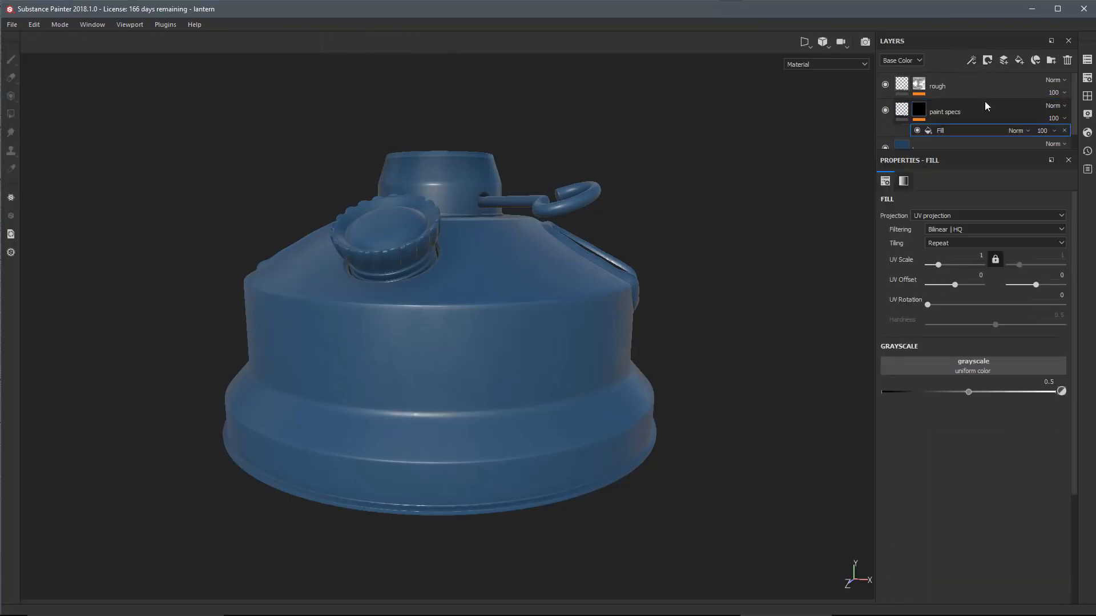
Search the resources for "proc" and assign BnW Spots 1 to the grayscale of the paint specs mask fill.
left_click(900, 364)
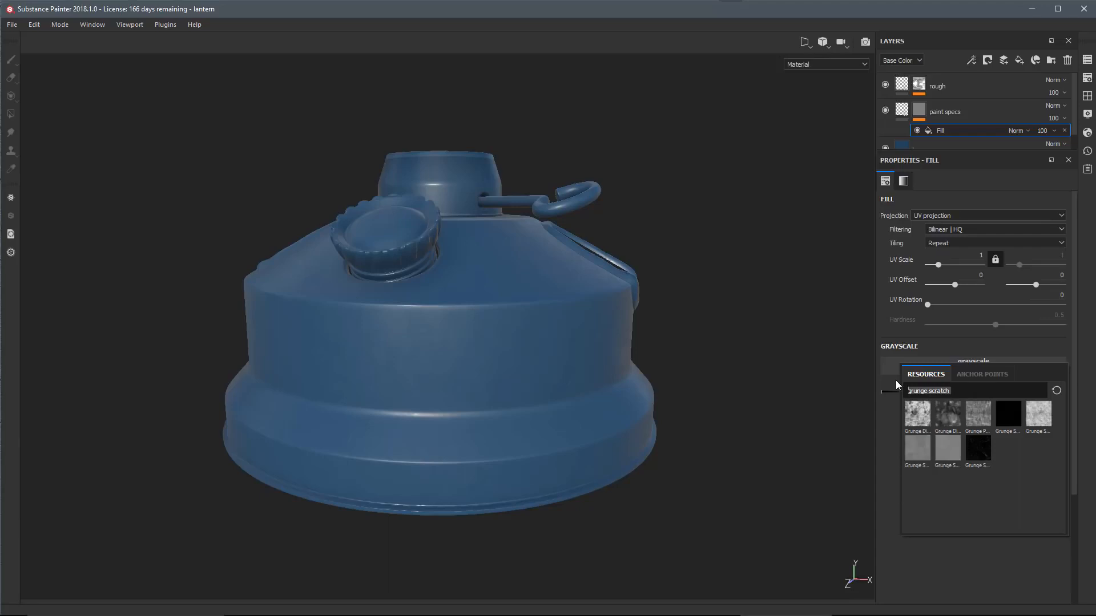
type("grunge")
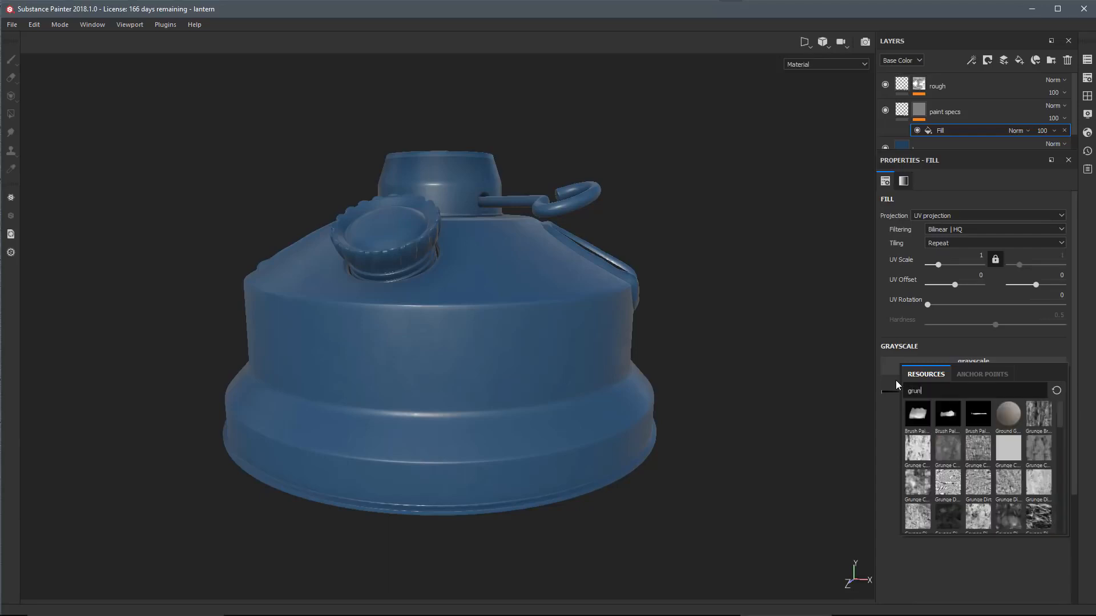
key("BackSpace")
key("BackSpace")
key("BackSpace")
key("BackSpace")
key("BackSpace")
key("BackSpace")
type("proc")
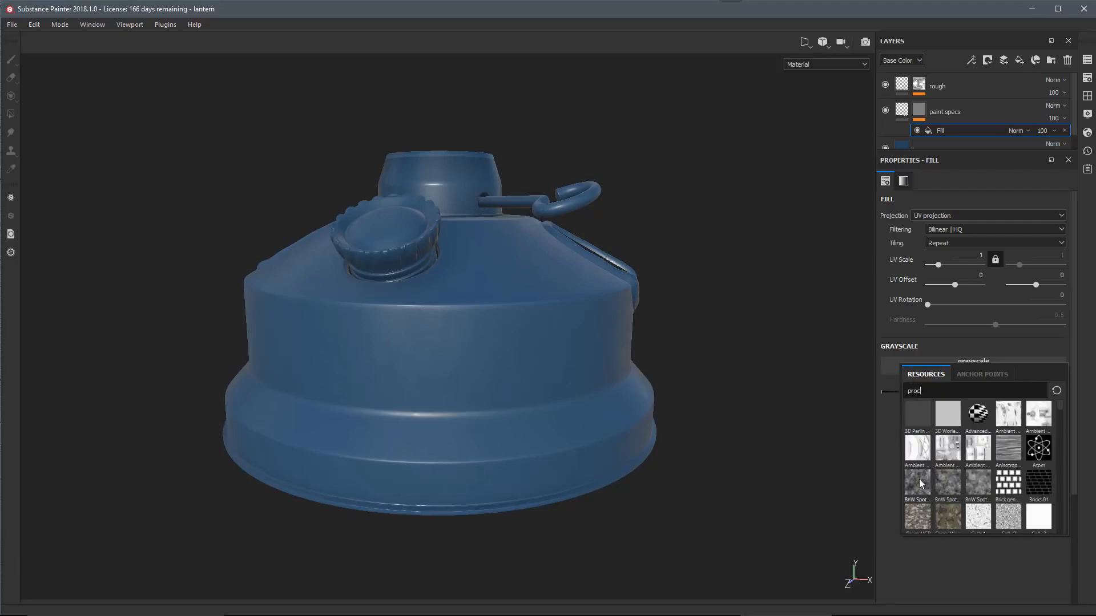
mouse_move(920, 484)
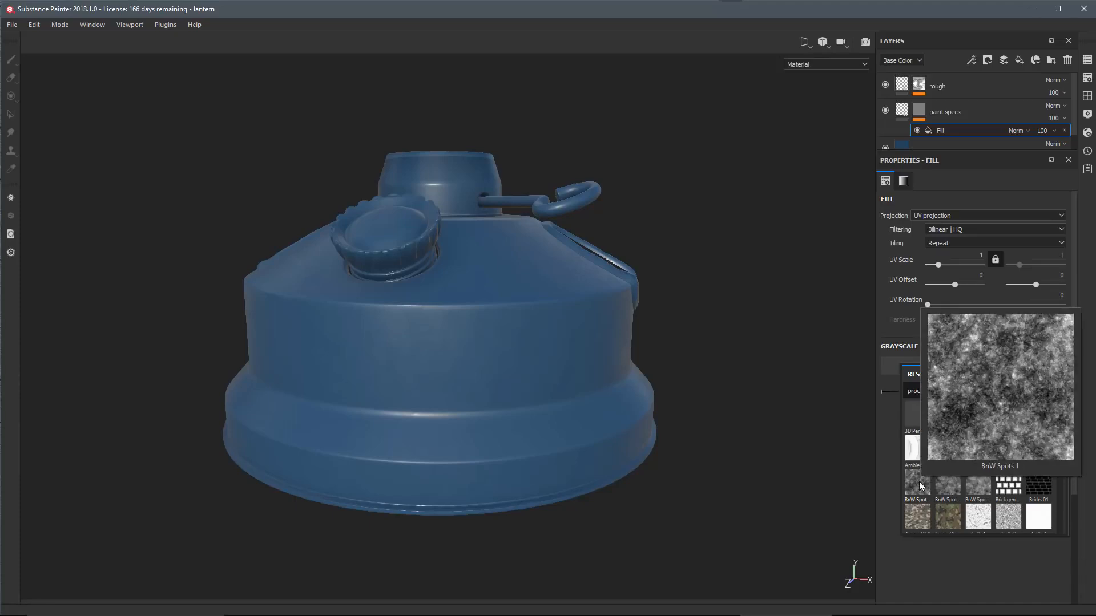
left_click(919, 485)
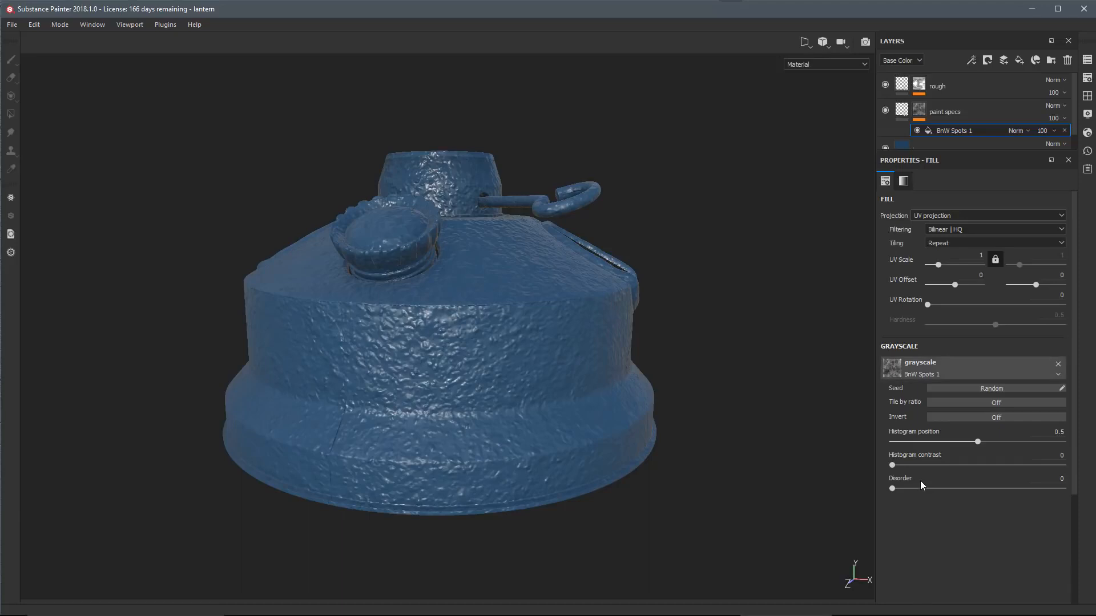
Change the BnW Spots 1 fill to Tri-planar projection and set its UV scale to 2.42.
left_click_drag(457, 377, 537, 350, "alt")
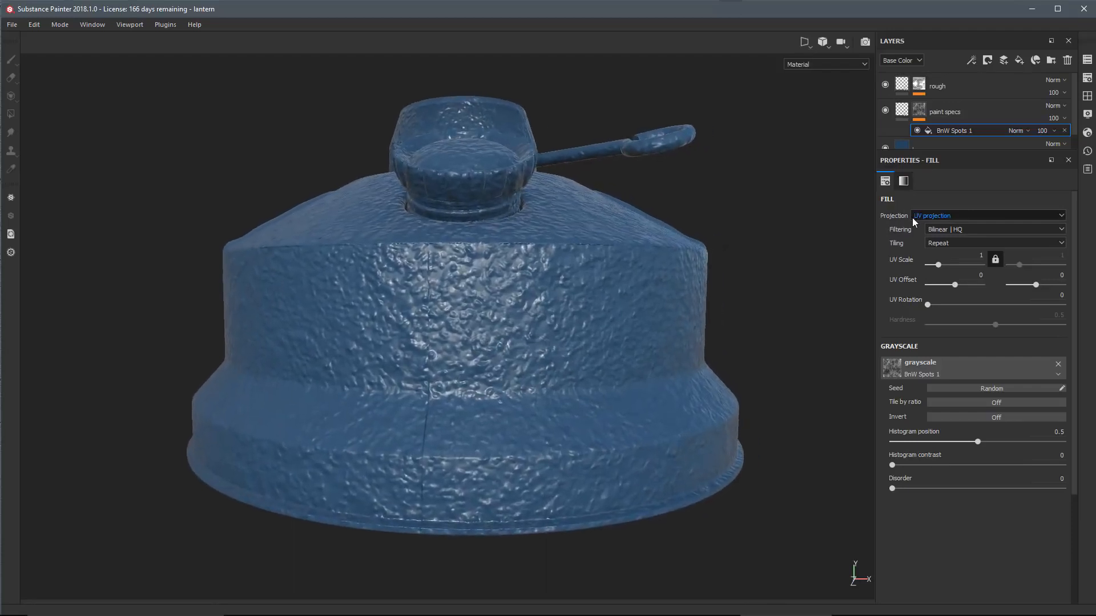
left_click(929, 216)
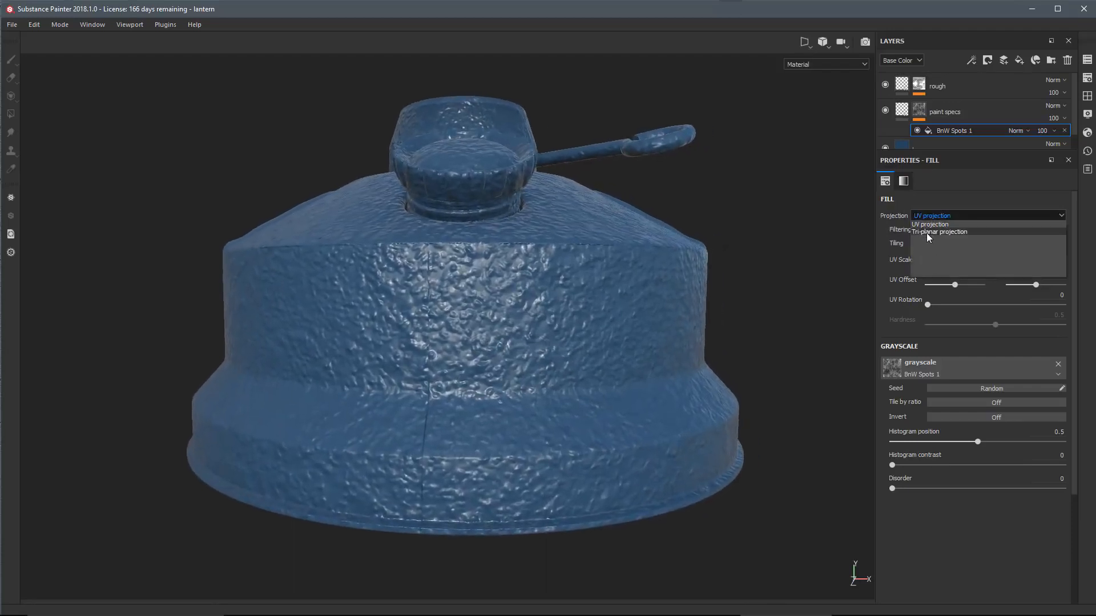
left_click(926, 232)
left_click_drag(525, 406, 433, 367, "alt")
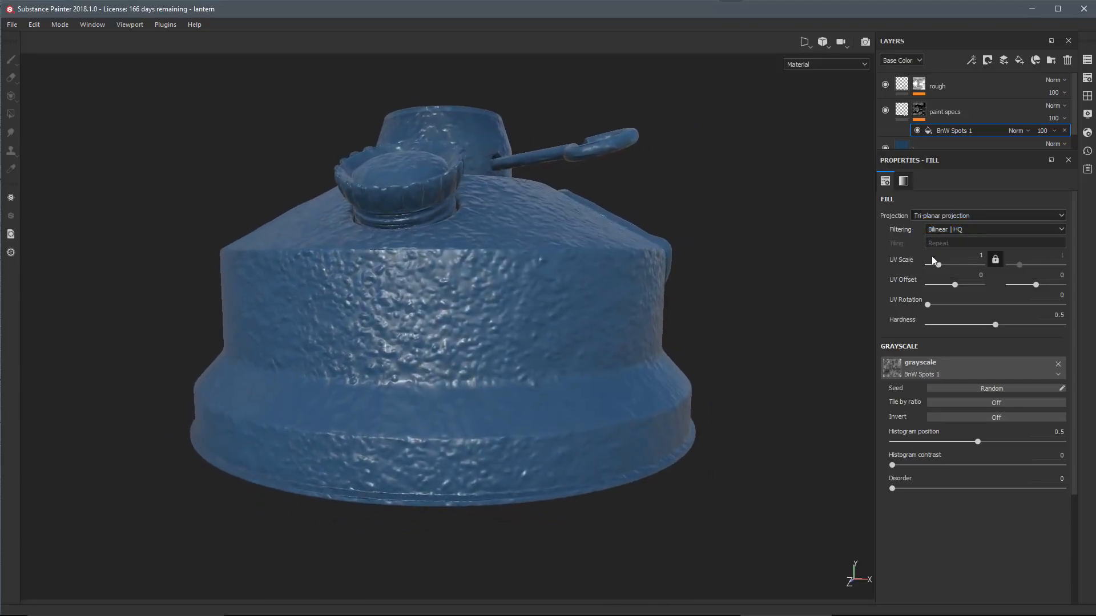
left_click_drag(941, 268, 944, 268)
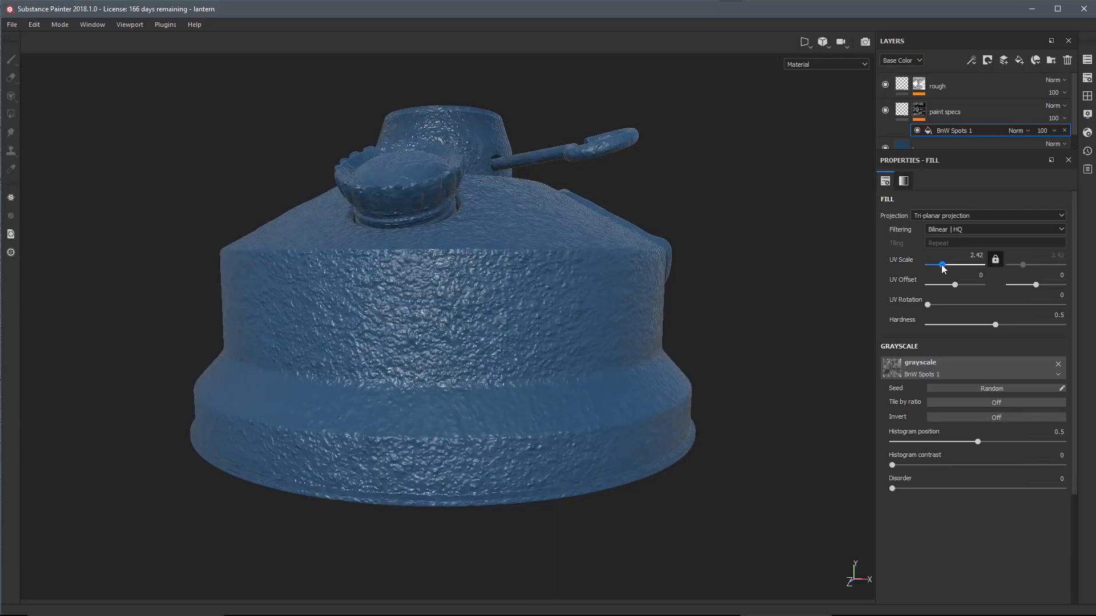
Enlarge the layer stack, isolate the paint specs mask on the model to examine its spots, and return to the layer's material fill.
left_click_drag(516, 423, 520, 402, "alt")
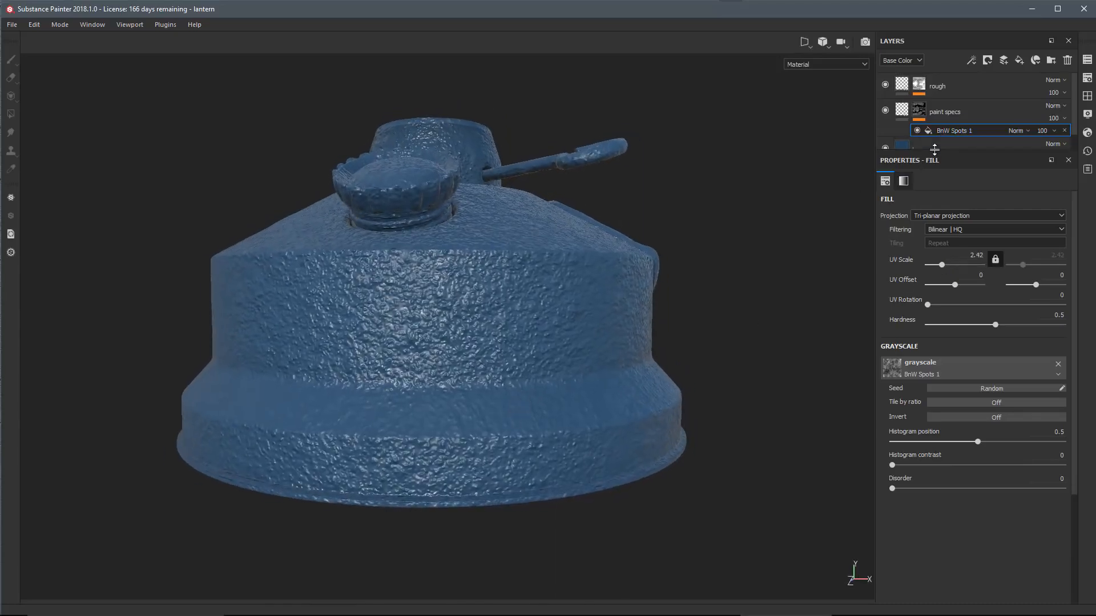
left_click_drag(931, 154, 924, 189)
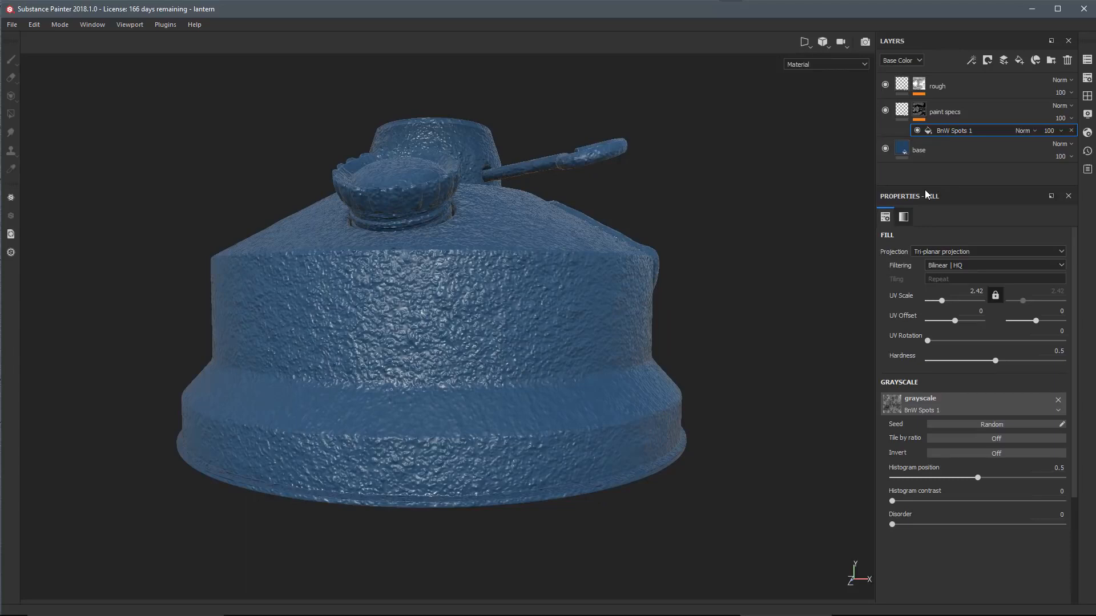
left_click(919, 111, "alt")
left_click_drag(557, 303, 758, 237, "alt")
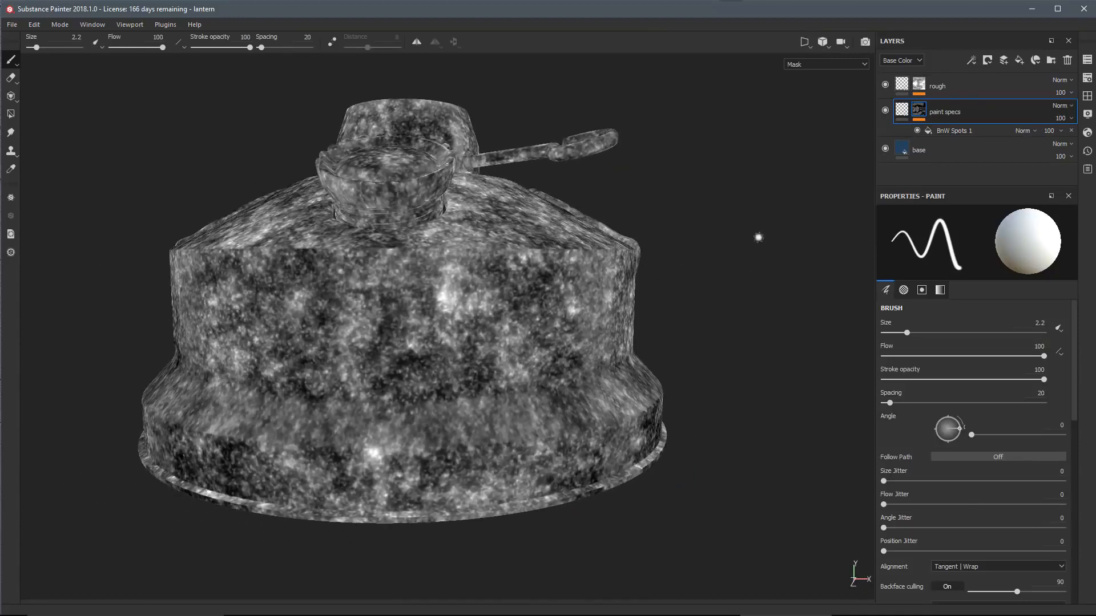
left_click(902, 110)
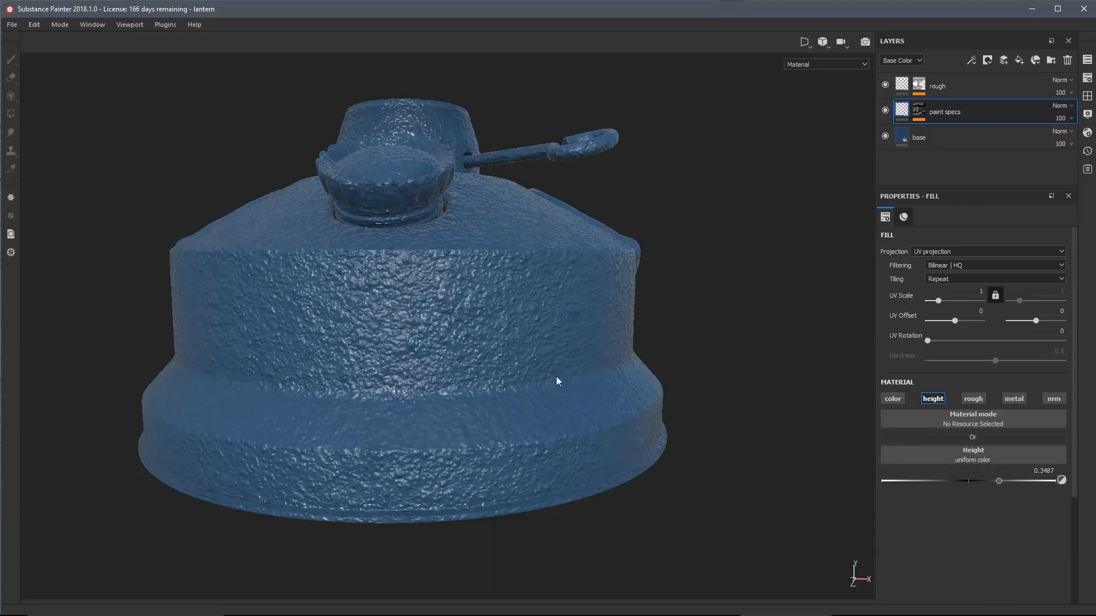
Lower the paint specs layer's Height value to -0.1053 and inspect the surface around the base.
mouse_move(556, 377)
left_mouse_down("alt")
mouse_move(587, 379)
mouse_move(566, 381)
left_mouse_up("alt")
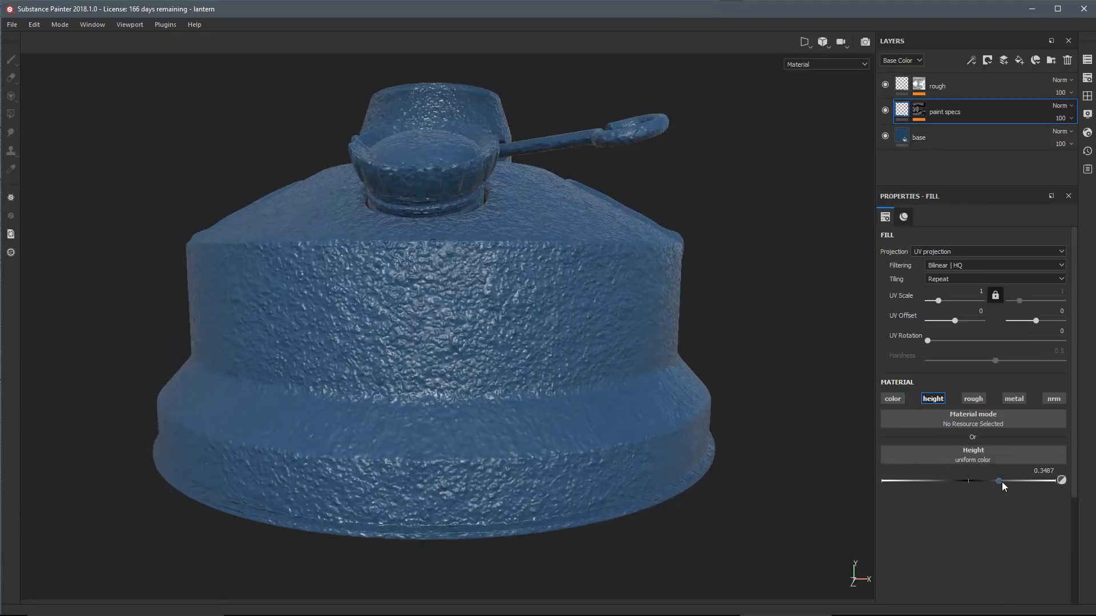
left_click_drag(554, 341, 456, 304, "alt")
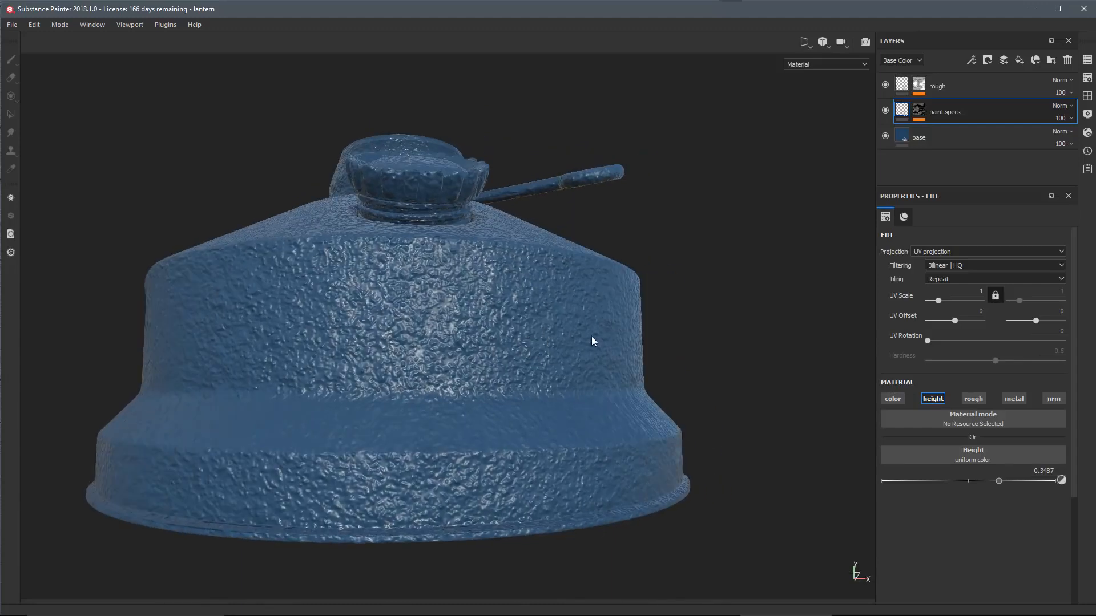
left_click_drag(592, 337, 589, 351, "alt")
left_click_drag(1000, 481, 971, 484)
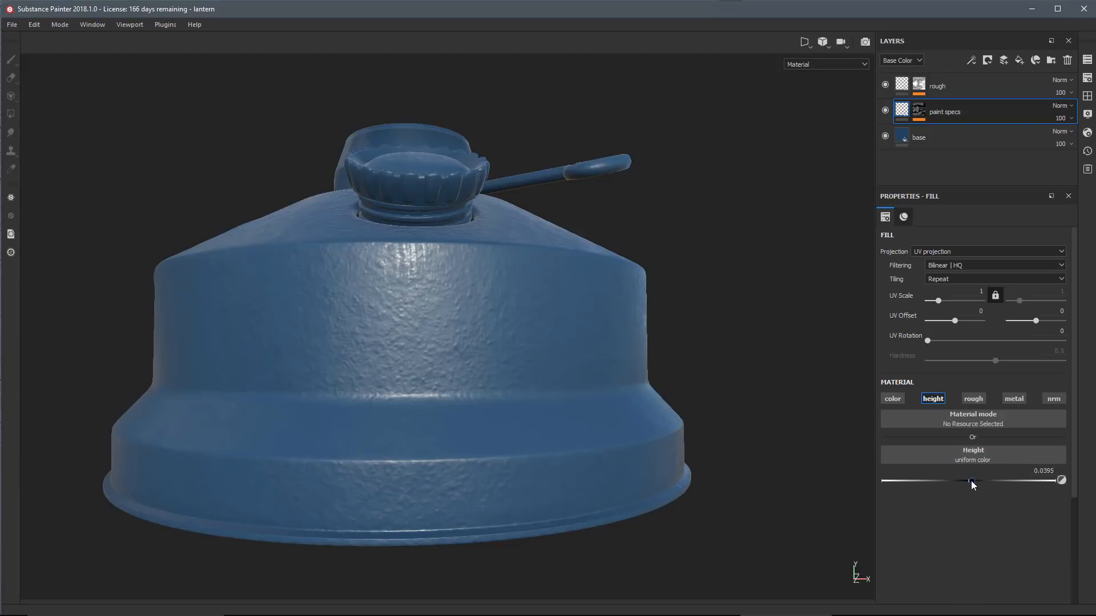
left_click_drag(971, 480, 959, 485)
left_click_drag(500, 397, 431, 392, "alt")
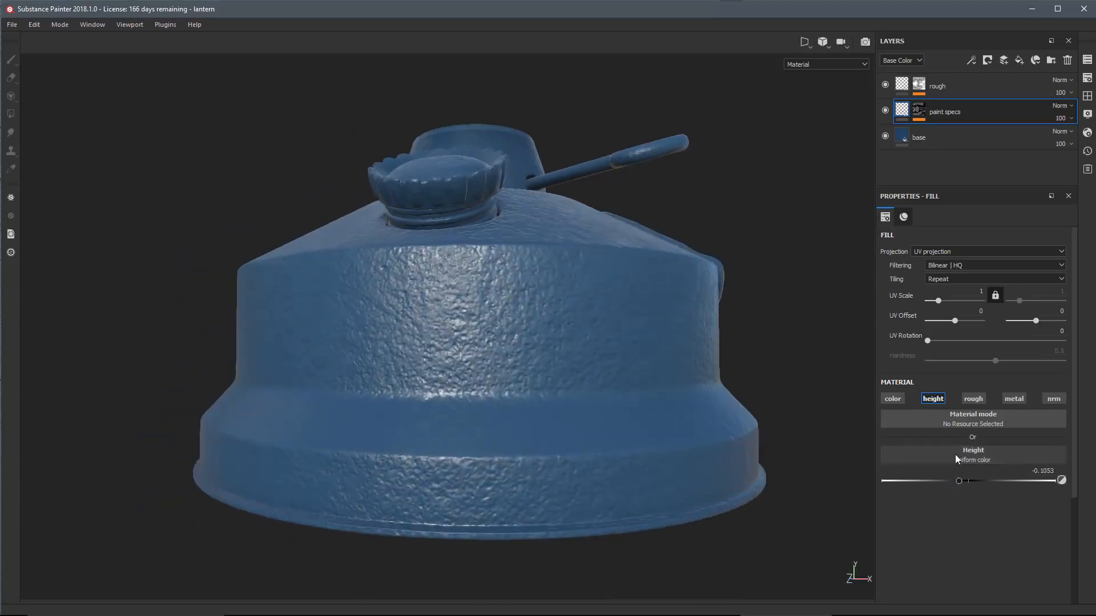
Set the paint specs layer's Height value to 0.0987.
left_click_drag(972, 478, 974, 481)
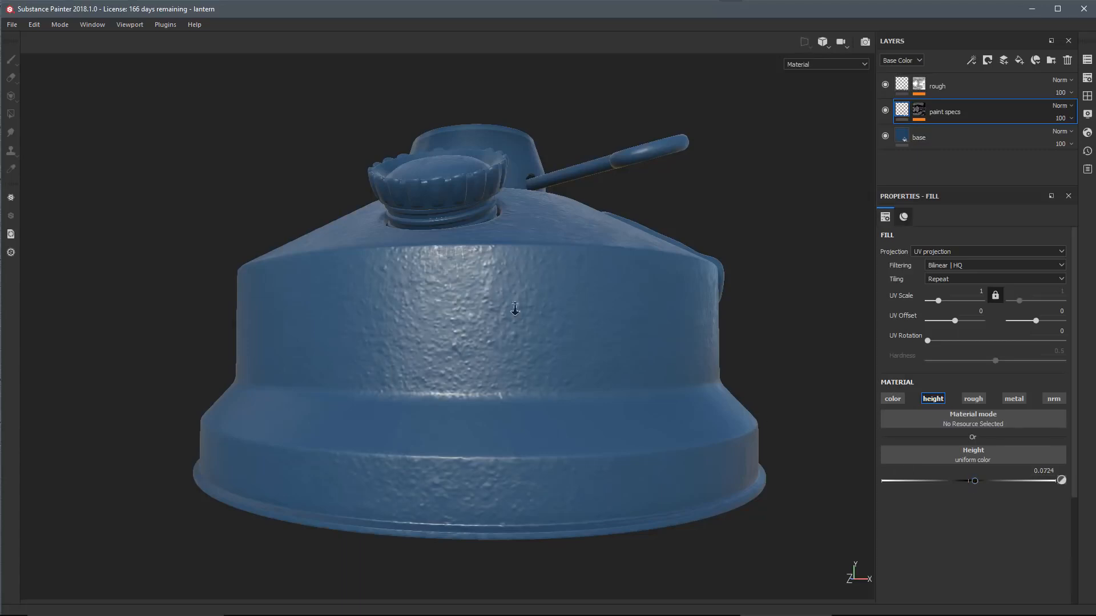
left_click_drag(512, 305, 542, 337, "alt")
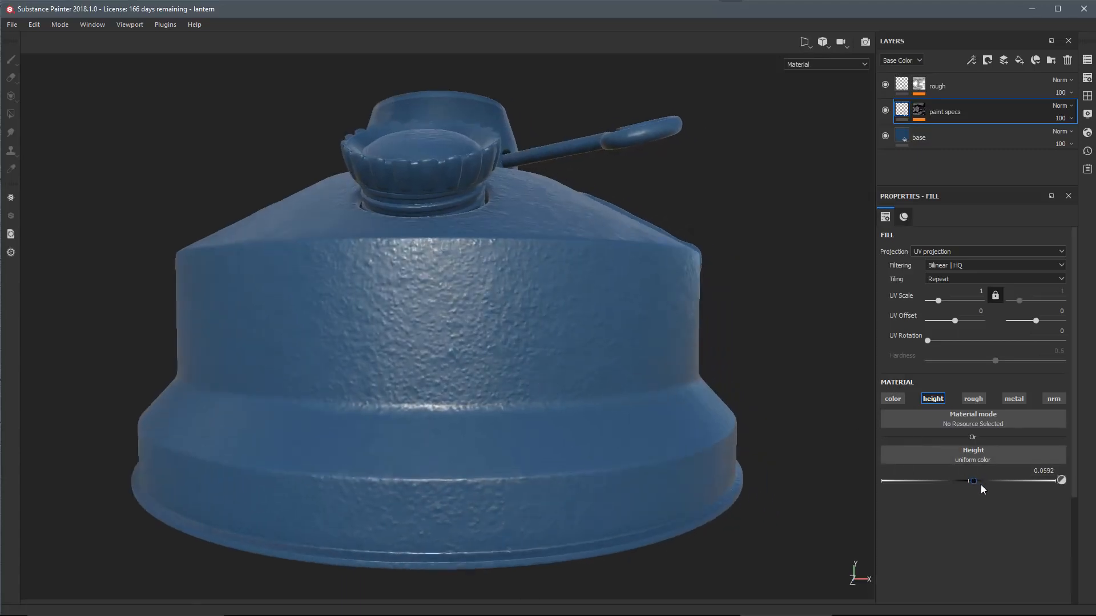
middle_click_drag(586, 385, 587, 376, "alt")
right_click_drag(588, 377, 593, 382, "alt")
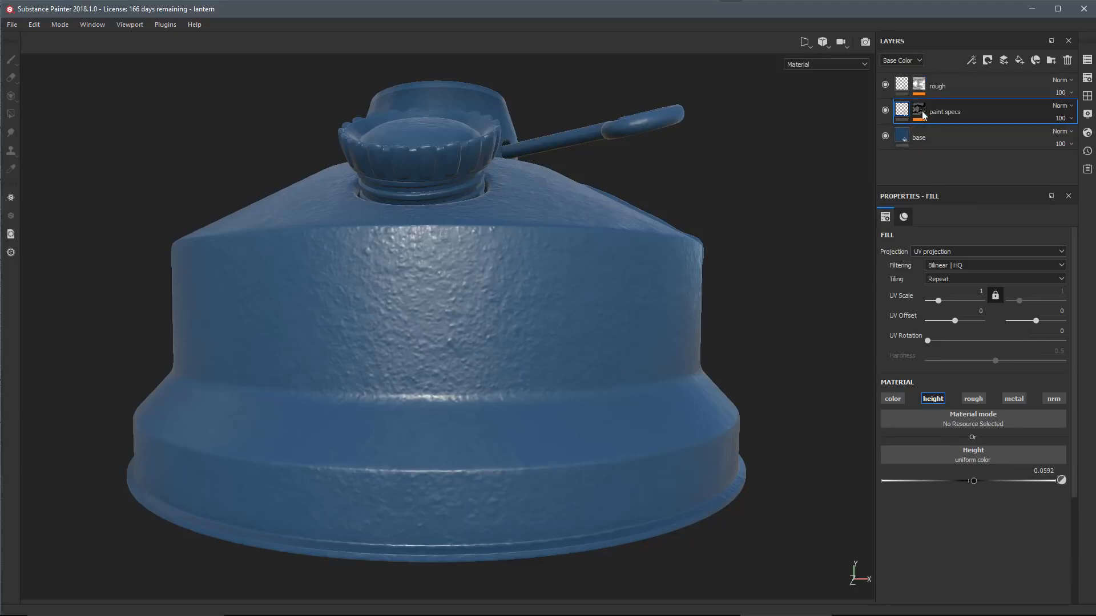
mouse_move(923, 112)
mouse_move(977, 482)
left_mouse_down()
mouse_move(960, 485)
mouse_move(970, 488)
left_mouse_up()
left_click_drag(974, 483, 977, 484)
Display the Height channel in the layer stack, try the paint specs layer at a low opacity, and restore its opacity to 100.
left_click(919, 57)
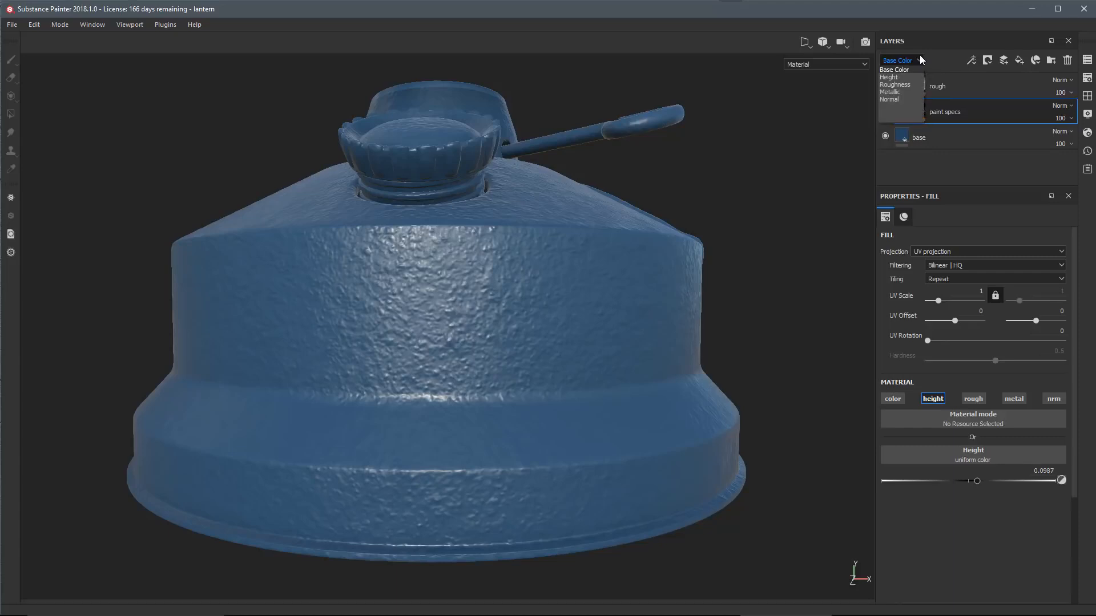
left_click(888, 77)
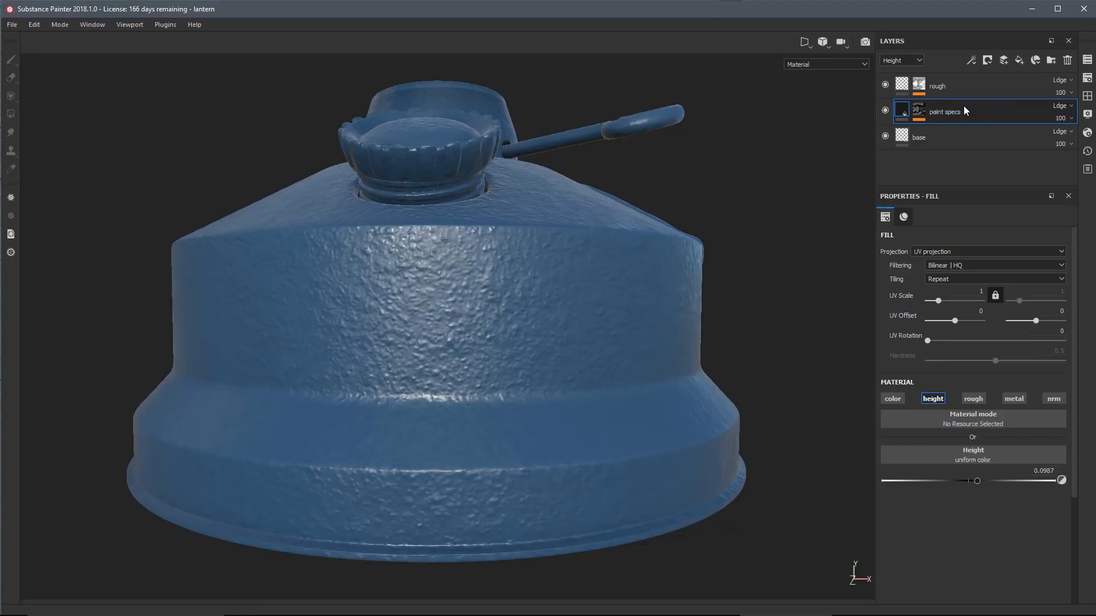
left_click(1059, 107)
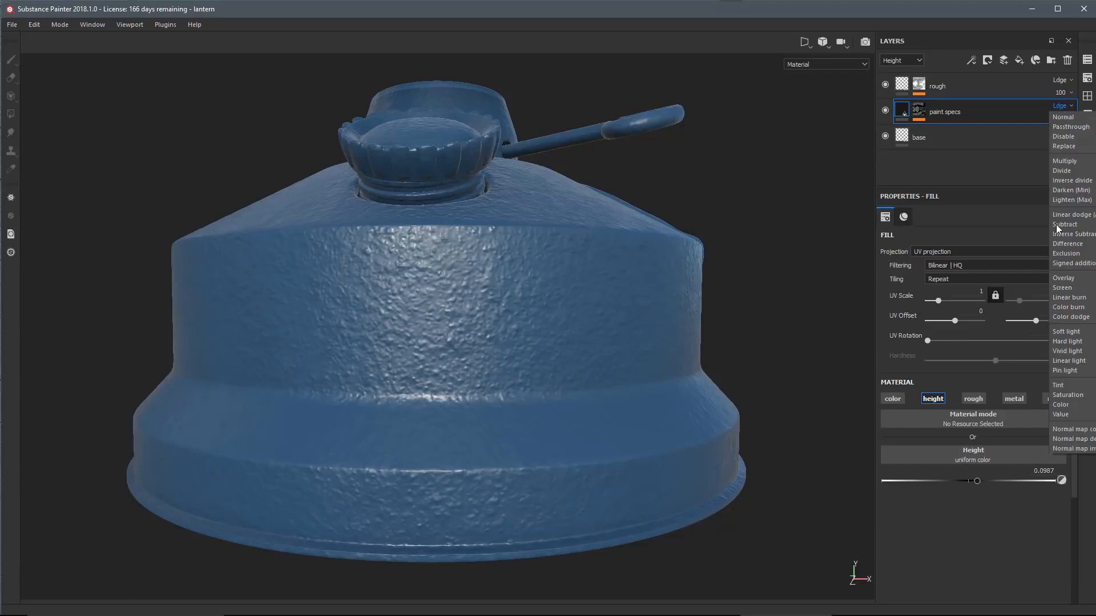
left_click(1036, 109)
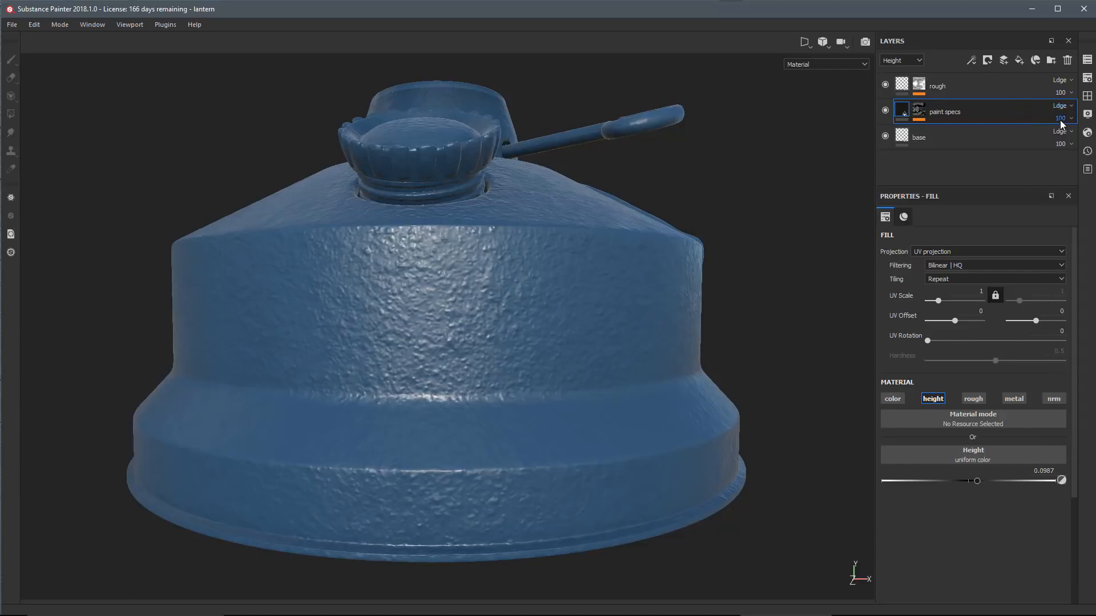
left_click(1061, 119)
left_click_drag(1093, 142, 1063, 149)
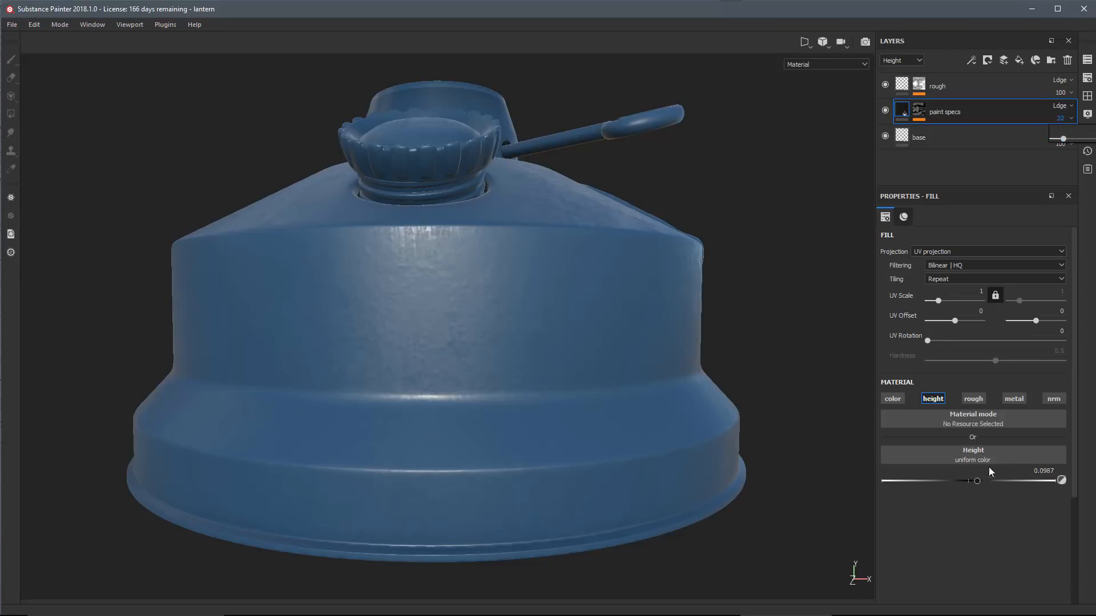
type("100")
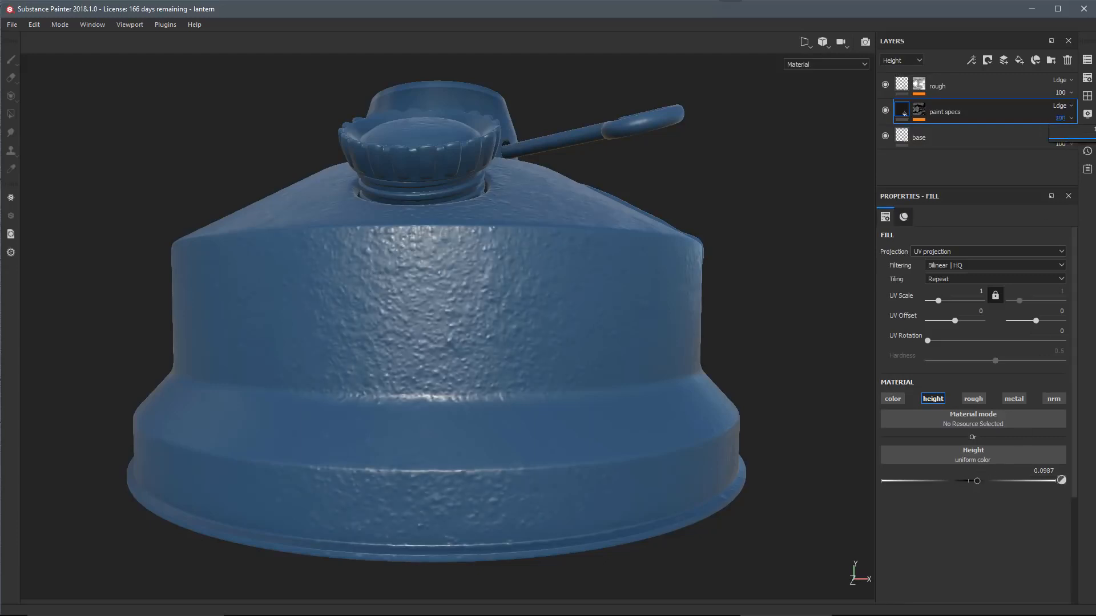
key("Return")
Set the paint specs layer's Height value to 0.0329.
left_click_drag(976, 482, 974, 483)
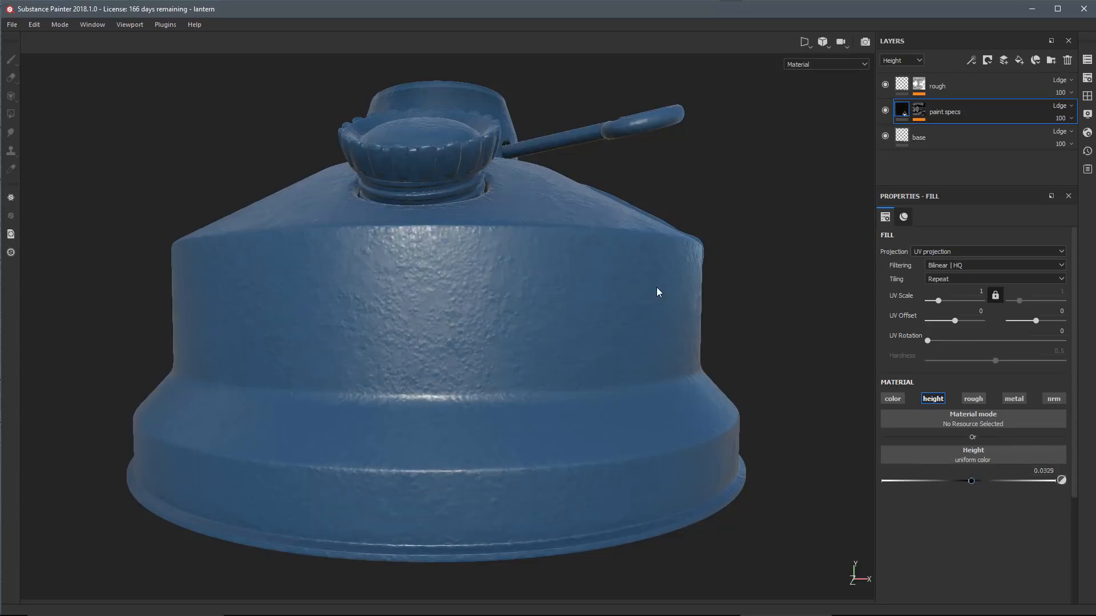
left_click_drag(550, 303, 518, 338, "alt")
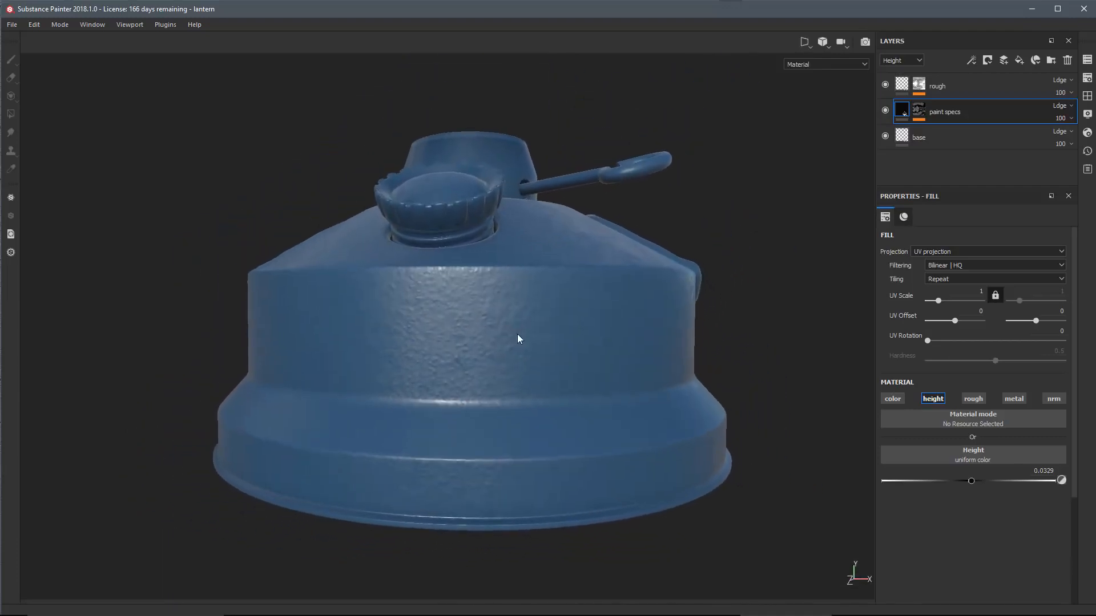
left_click(904, 113)
Set the Histogram position of the BnW Spots 1 fill in the paint specs mask to 0.19.
left_click(919, 111)
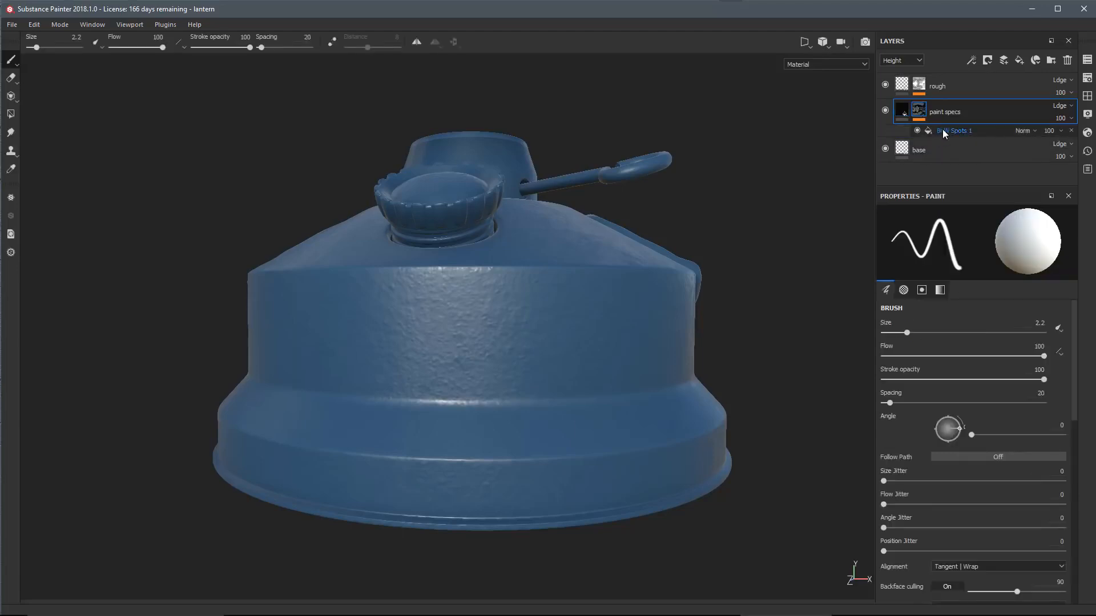
left_click(942, 130)
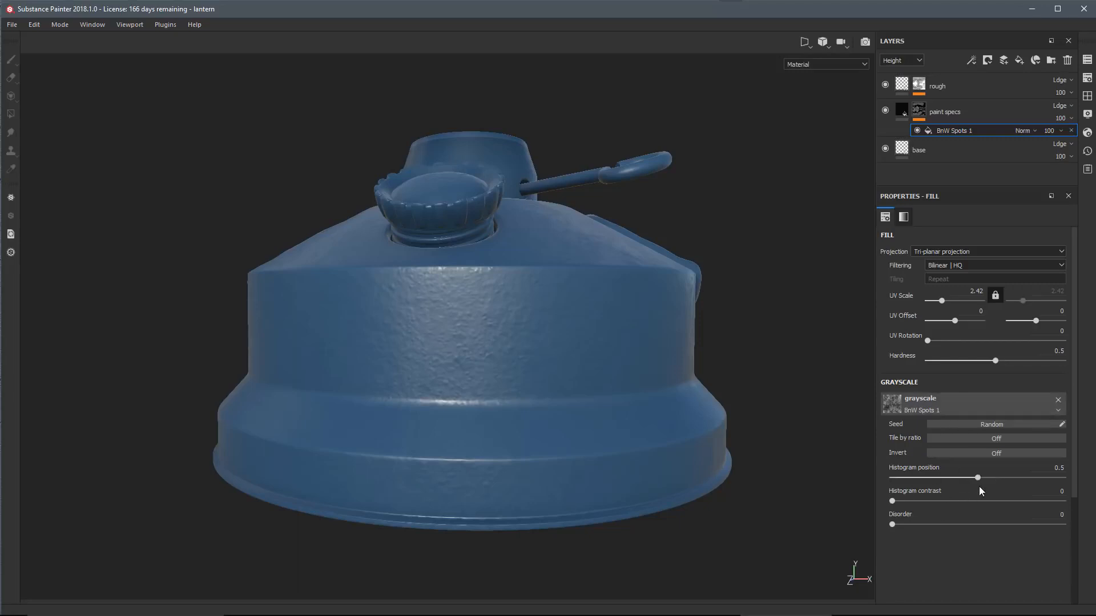
left_click_drag(977, 477, 929, 482)
left_click_drag(922, 481, 923, 480)
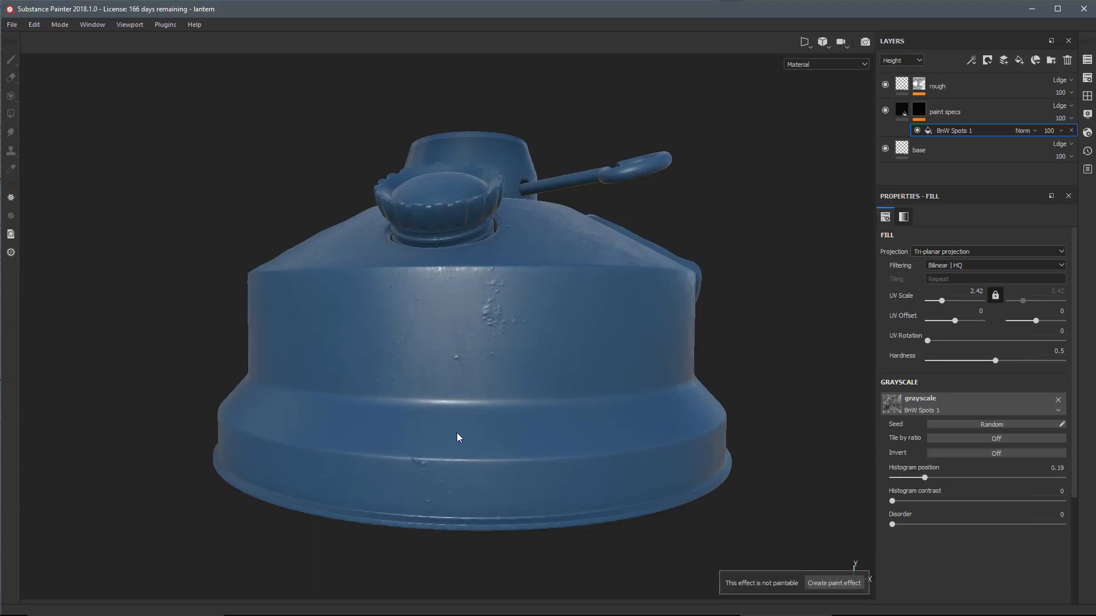
mouse_move(456, 432)
left_mouse_down("alt")
mouse_move(478, 374)
mouse_move(526, 306)
left_mouse_up("alt")
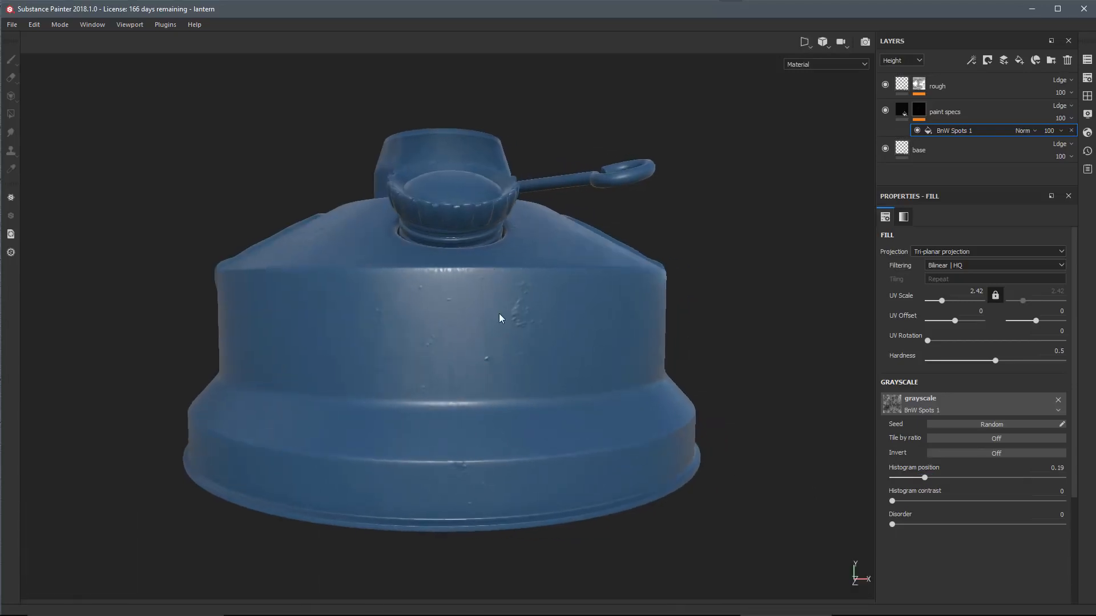
left_click_drag(424, 469, 519, 343, "alt")
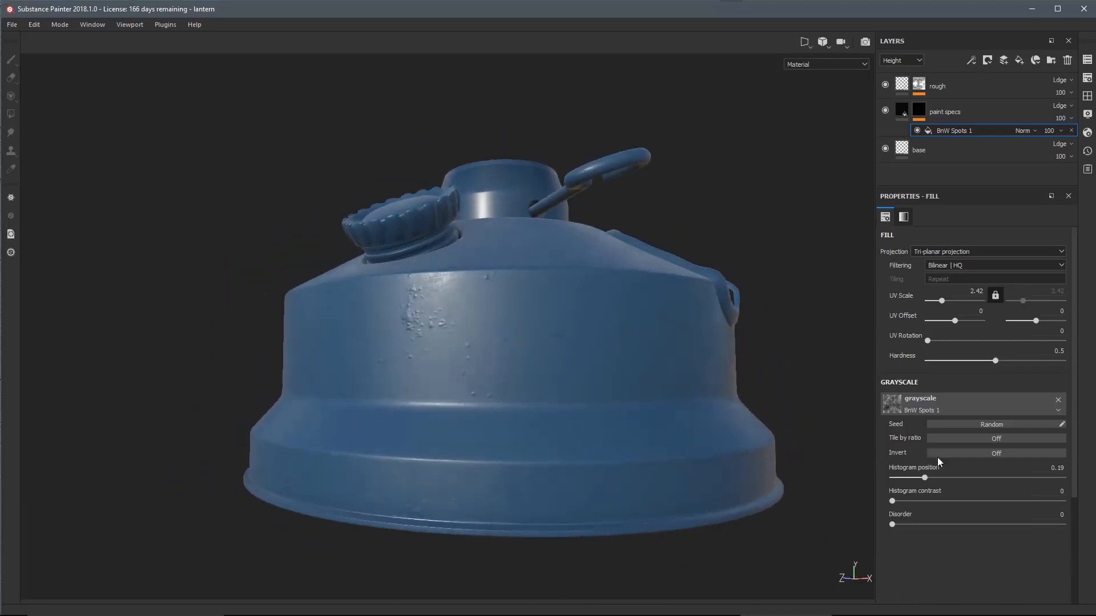
Set the Disorder of the BnW Spots 1 mask fill to 24.16.
left_click_drag(892, 524, 932, 527)
left_click_drag(534, 448, 628, 365, "alt")
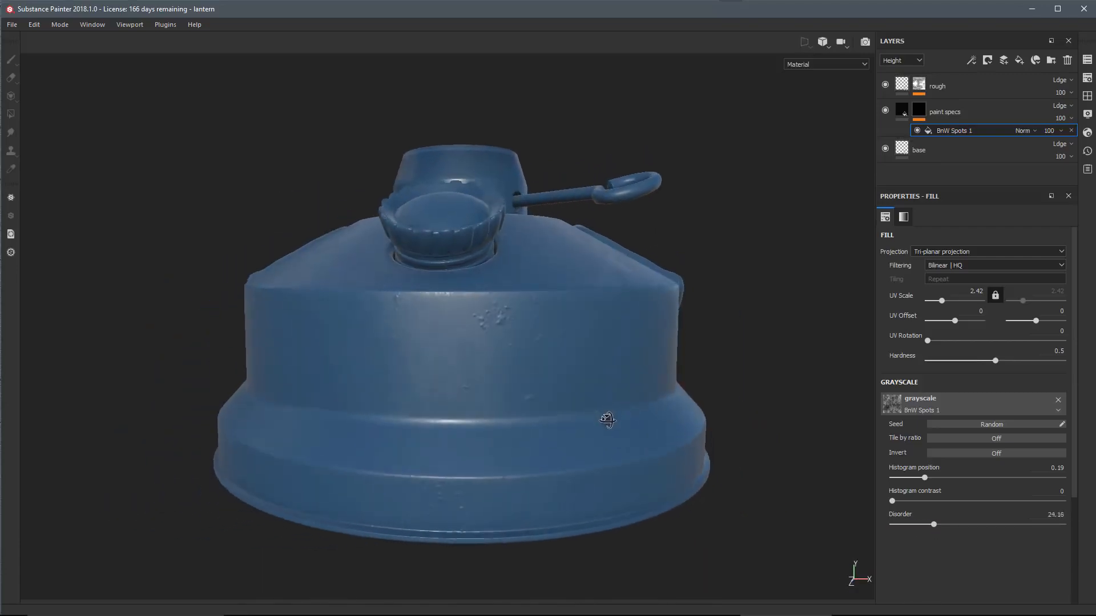
left_click_drag(924, 479, 924, 482)
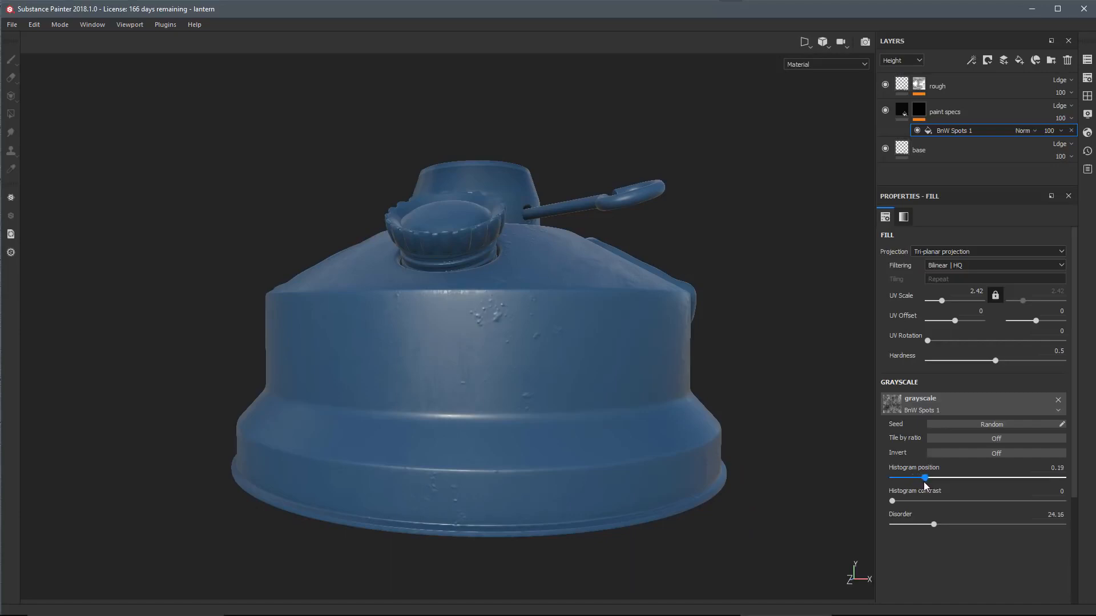
left_click_drag(576, 399, 600, 407, "alt")
Reduce the paint specs layer's Height value to 0.0263.
left_click(899, 112)
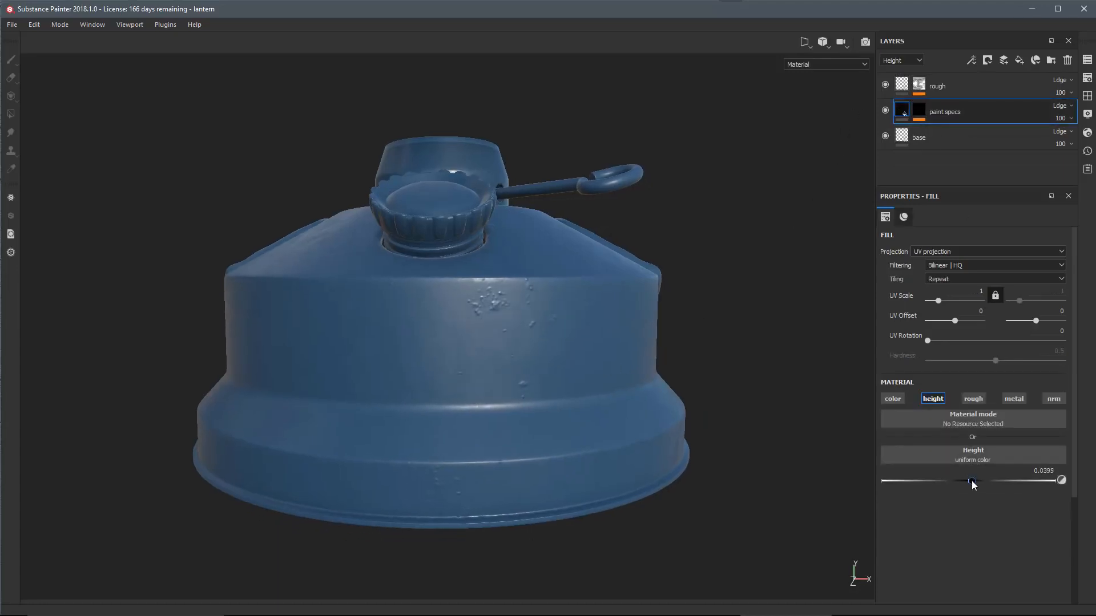
left_click_drag(972, 481, 970, 481)
left_click_drag(971, 481, 970, 482)
left_click(1045, 472)
left_click(919, 110)
left_click(907, 107)
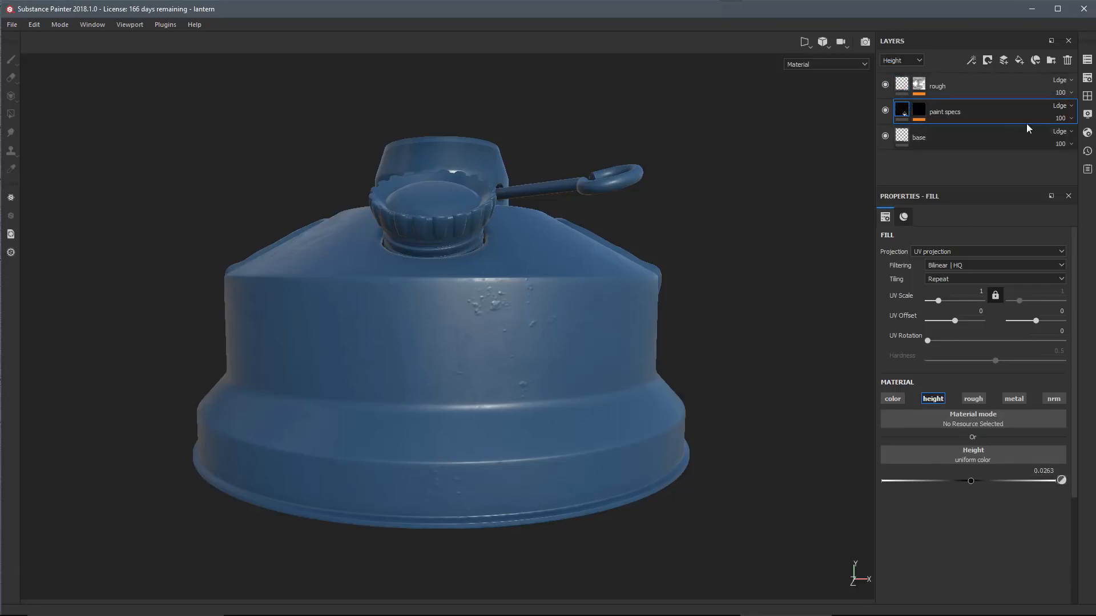
Lower the paint specs layer's Height channel opacity to 69.
left_click(1063, 119)
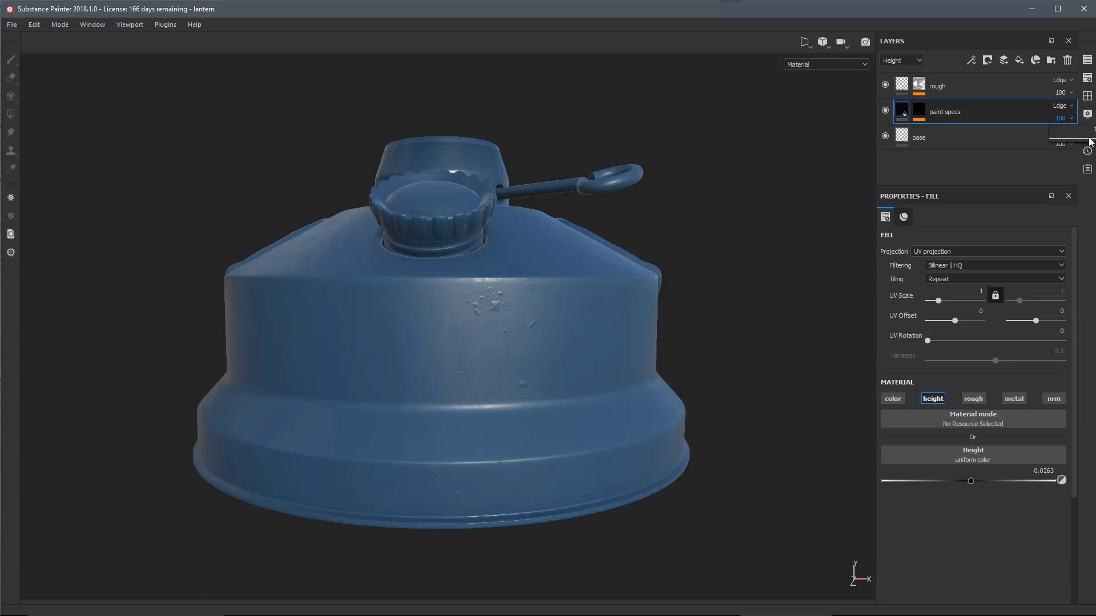
left_click_drag(1094, 146, 1079, 146)
left_click_drag(1080, 142, 1088, 143)
mouse_move(474, 431)
left_mouse_down("alt")
mouse_move(450, 392)
mouse_move(494, 447)
mouse_move(506, 434)
left_mouse_up("alt")
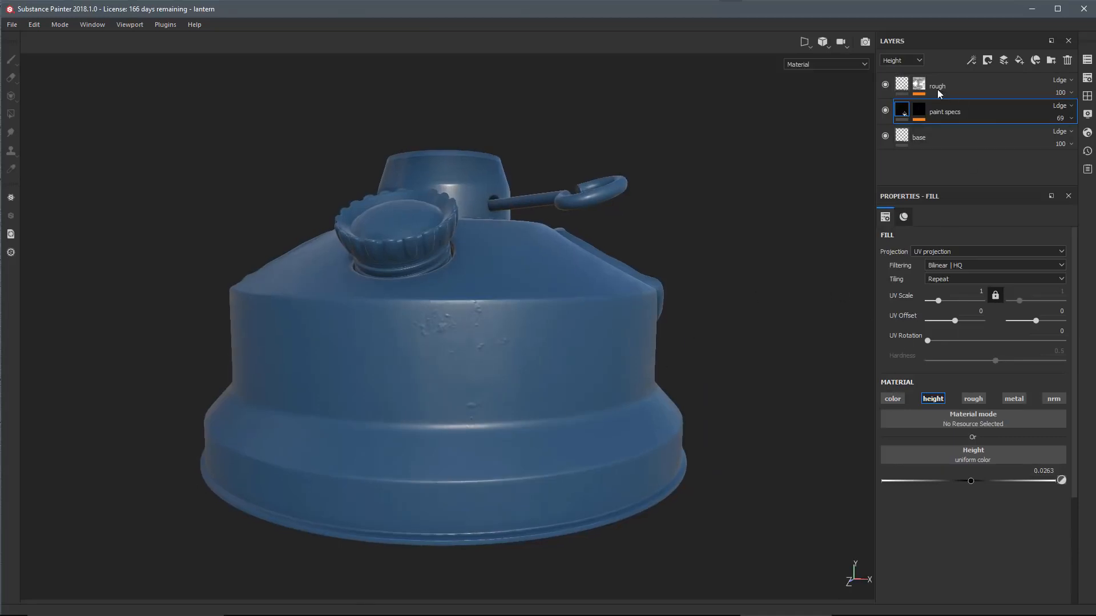
Set the Histogram position of the BnW Spots 1 fill in the paint specs mask to 0.25.
left_click(924, 110)
left_click(943, 128)
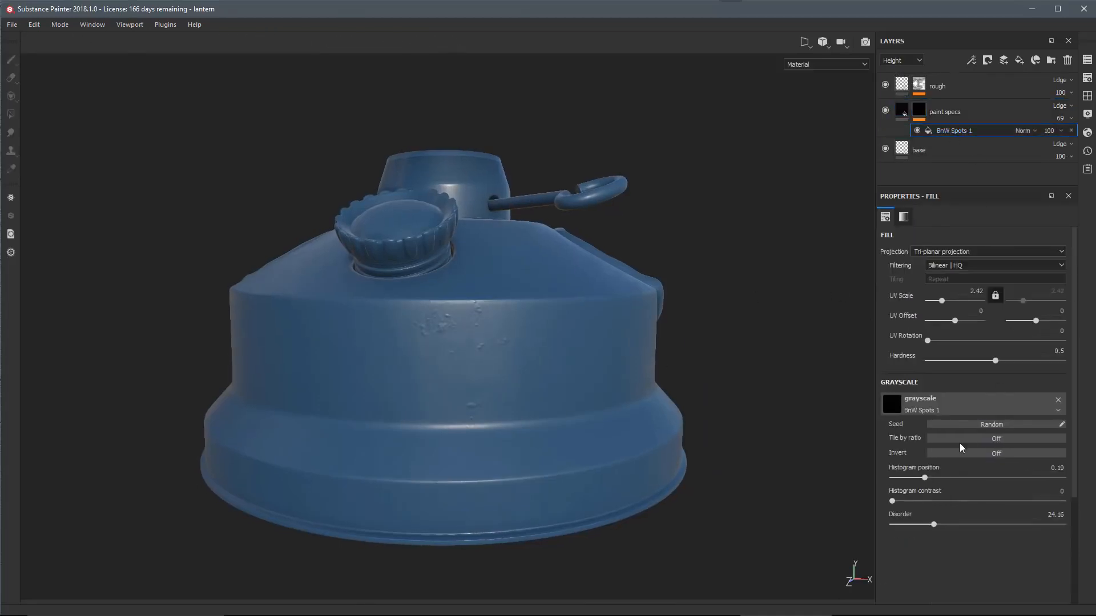
left_click_drag(927, 478, 935, 480)
left_click_drag(592, 394, 577, 428, "alt")
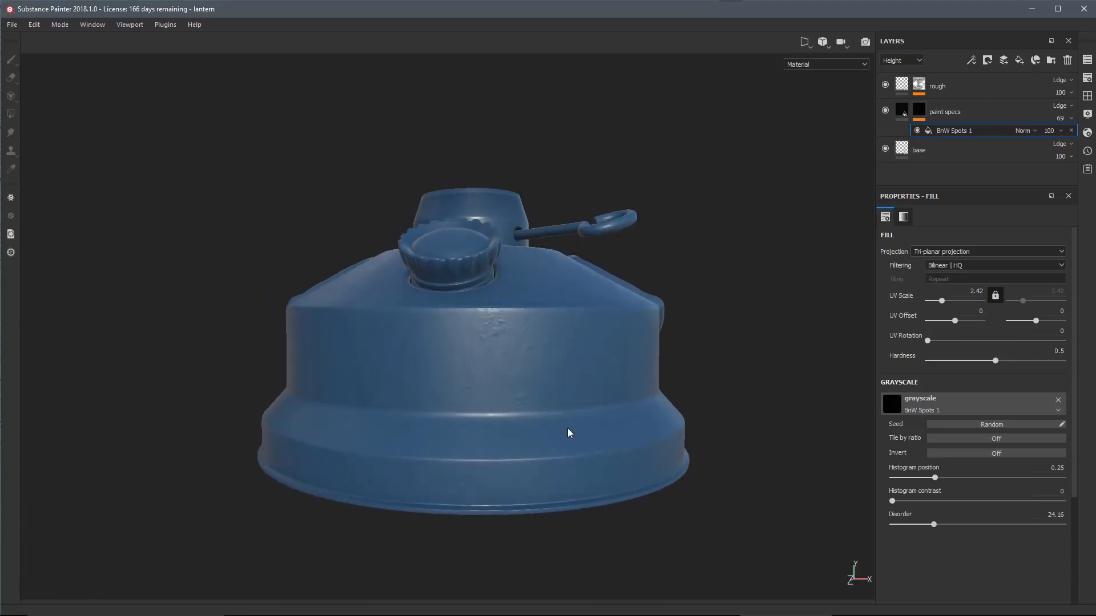
left_click_drag(516, 358, 536, 374, "alt")
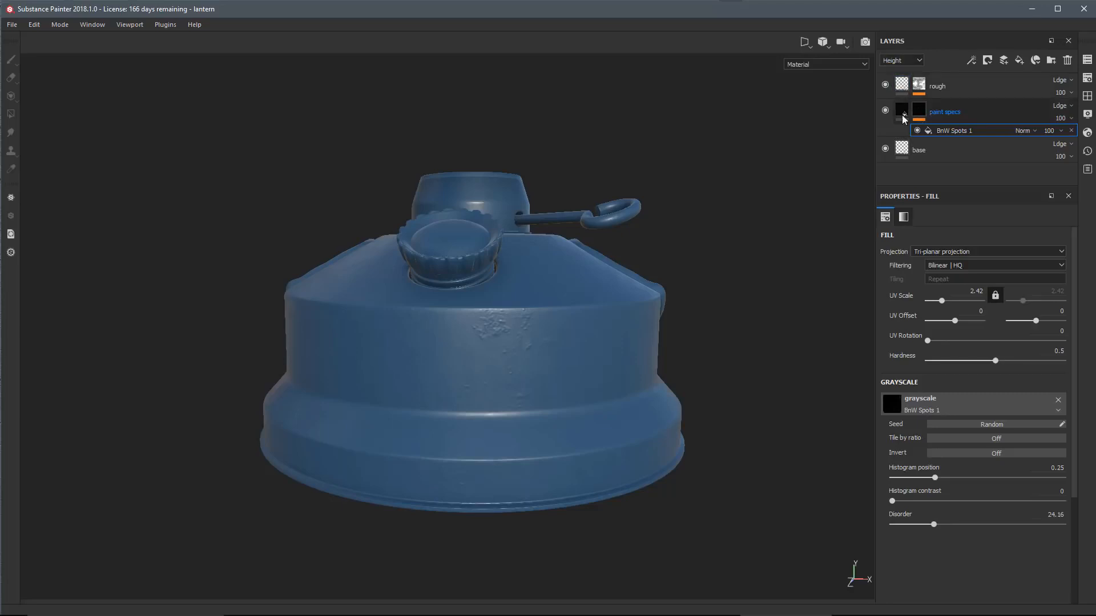
Switch the layer stack's displayed channel back to Base Color.
left_click(901, 63)
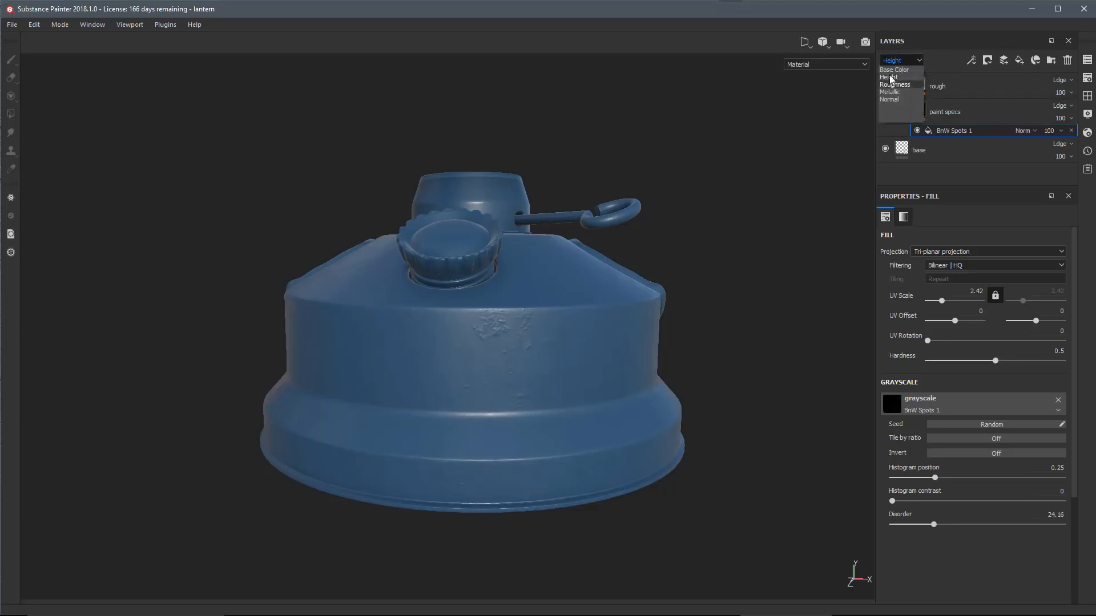
left_click(897, 72)
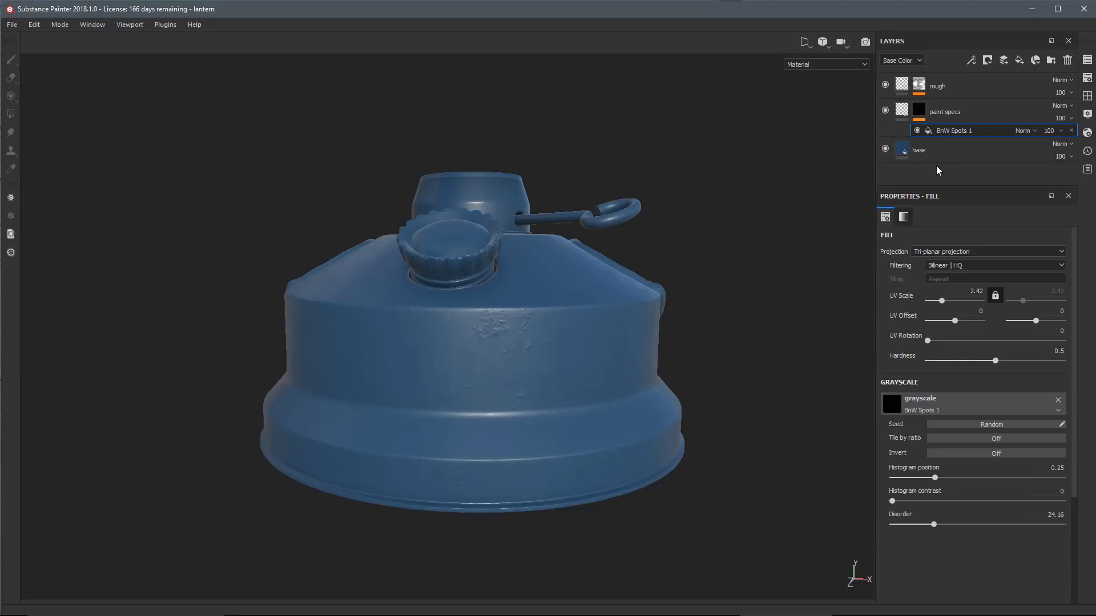
Add a fill layer directly above the base layer and leave only its color channel enabled.
left_click(956, 157)
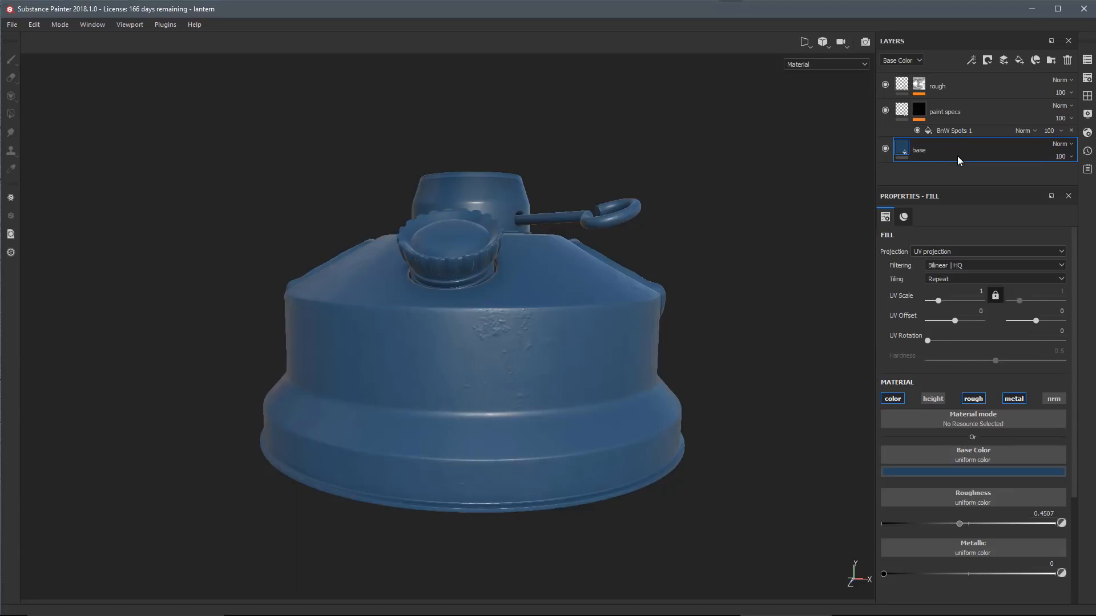
left_click(1019, 61)
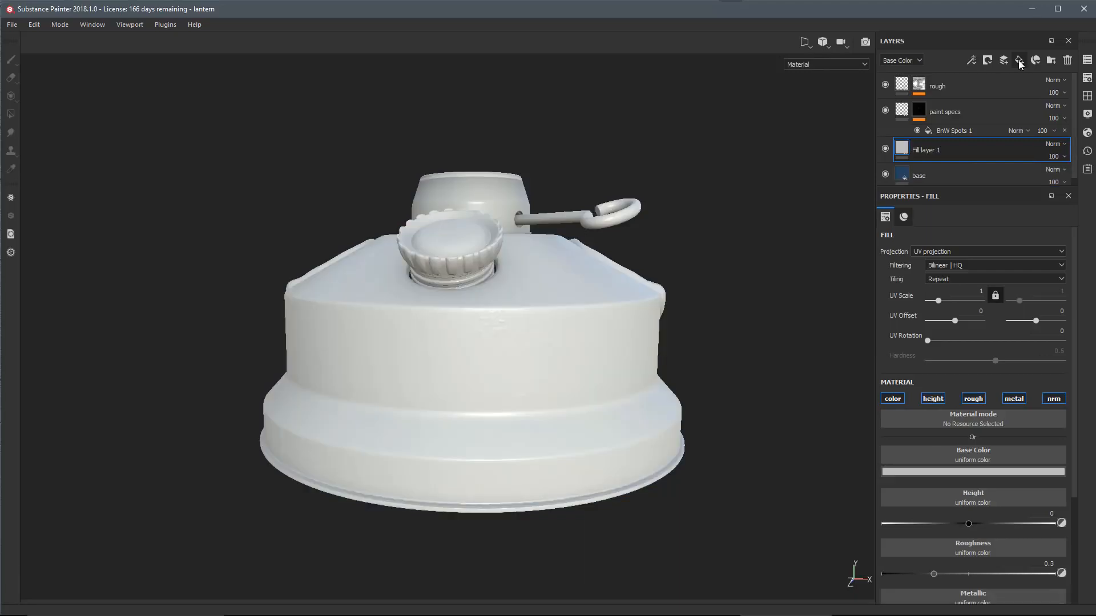
left_click(973, 399)
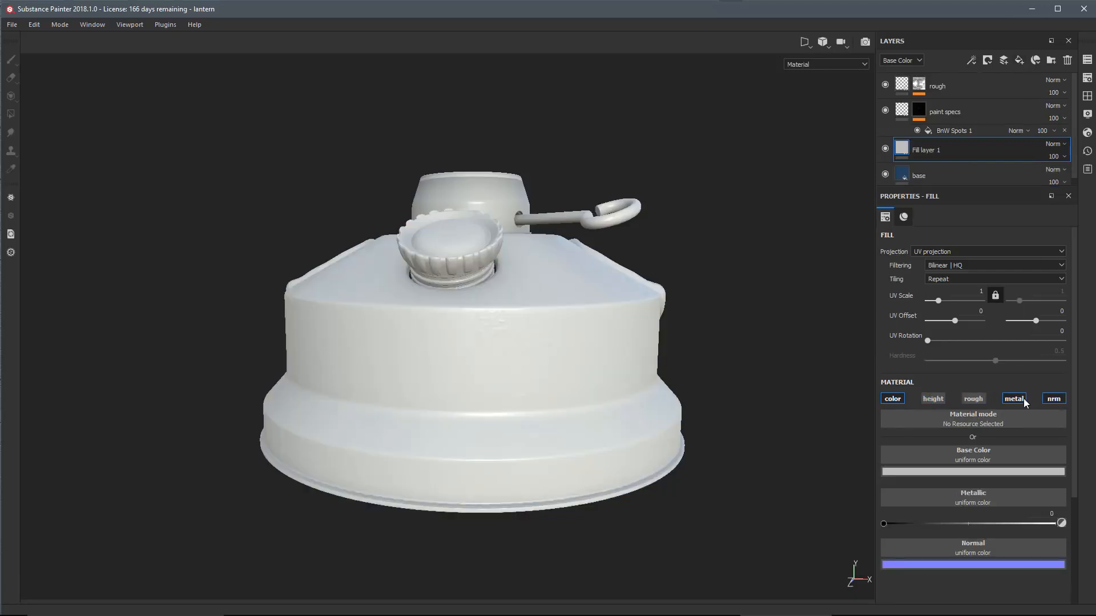
left_click(1014, 399)
left_click(1053, 399)
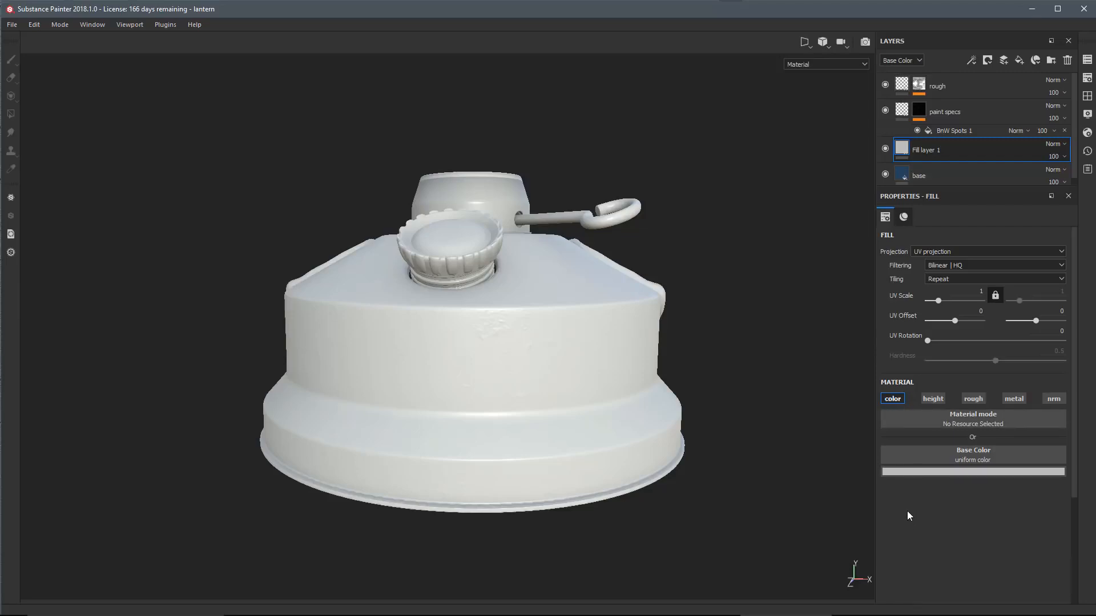
Sample the base layer's blue as the new fill's Base Color and lighten it to RGB 0.027, 0.073, 0.142.
left_click(892, 472)
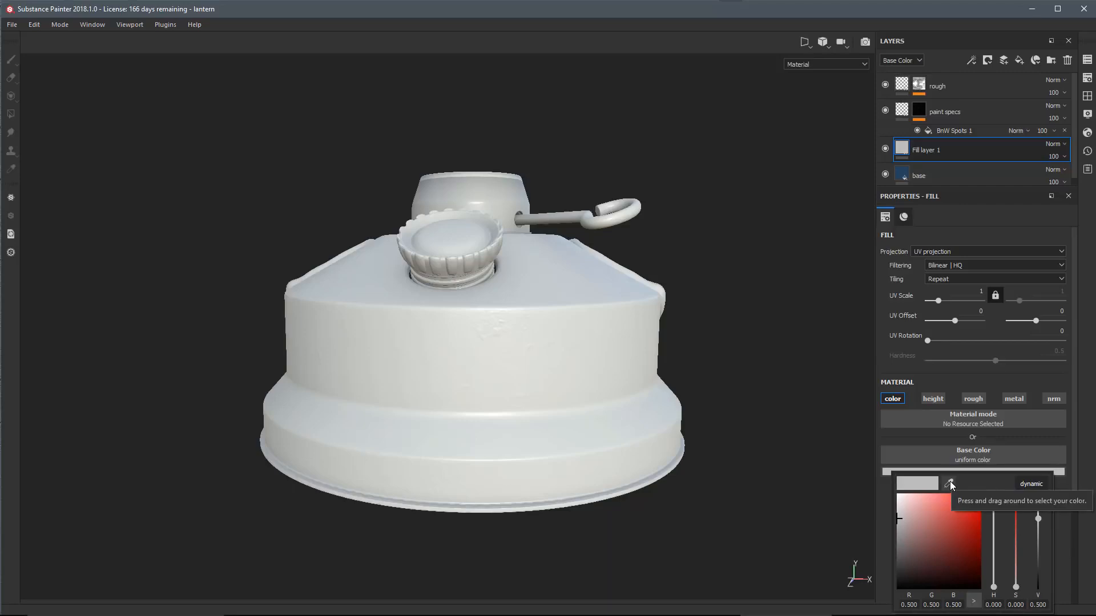
left_click_drag(949, 484, 907, 170)
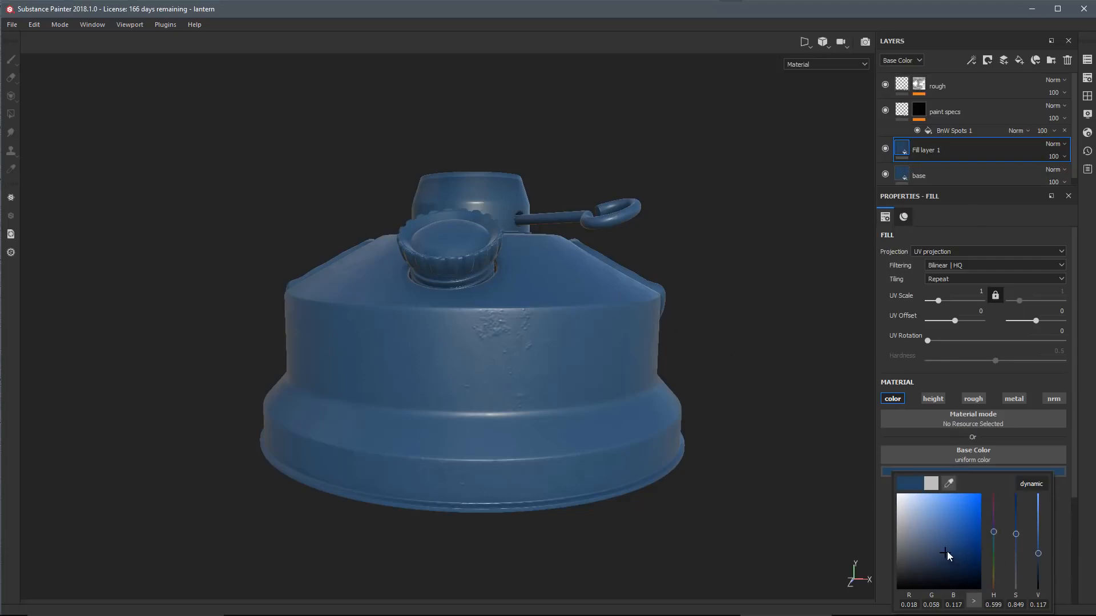
left_click_drag(947, 551, 940, 549)
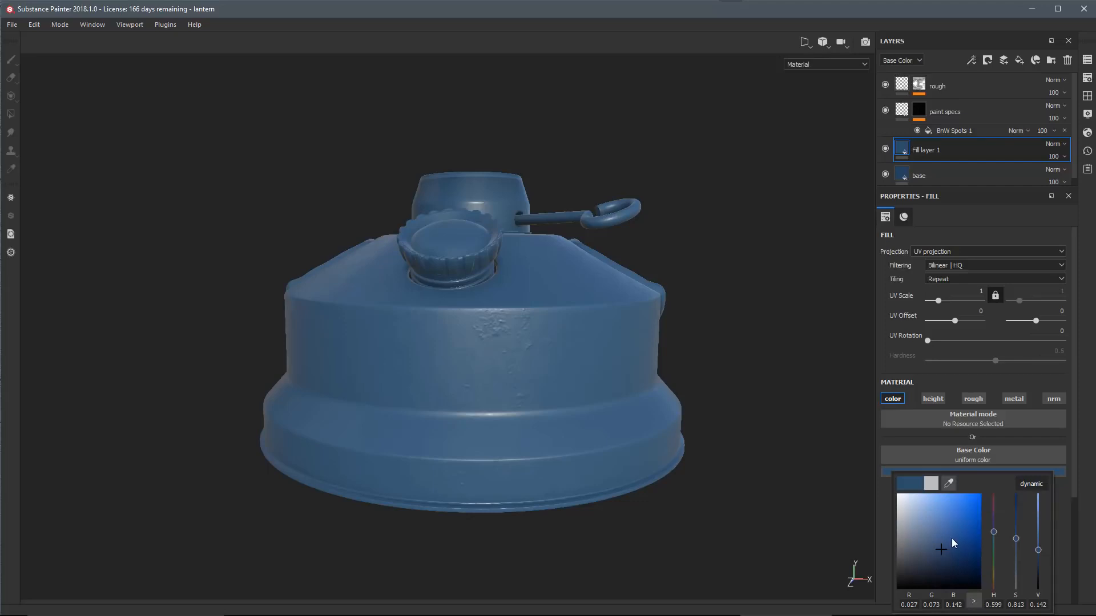
left_click(927, 447)
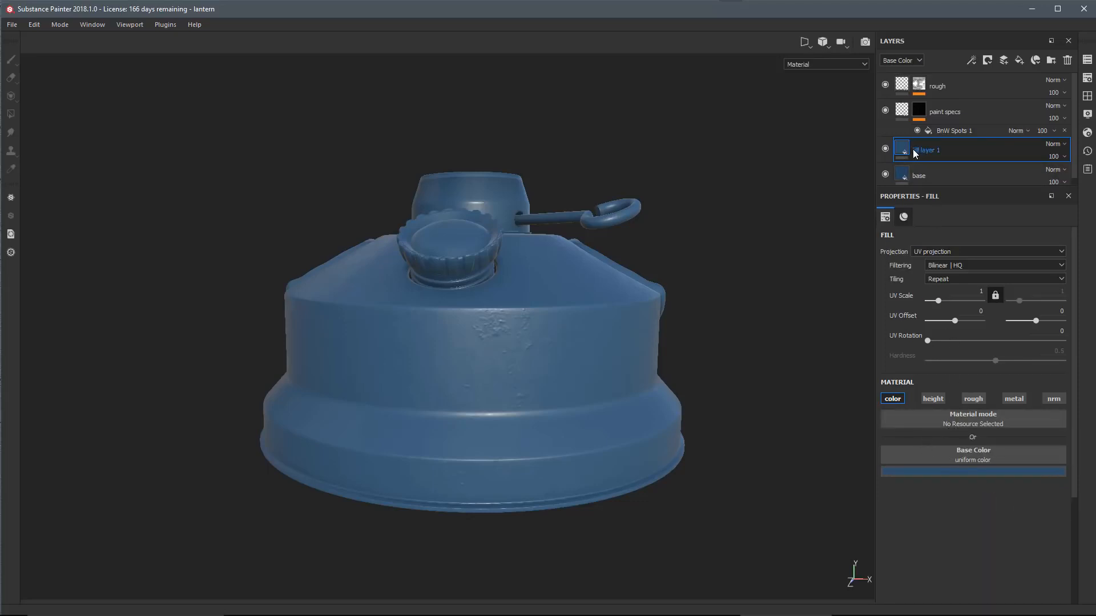
Give the new fill layer a black mask driven by an MG Mask Editor generator.
right_click(953, 149)
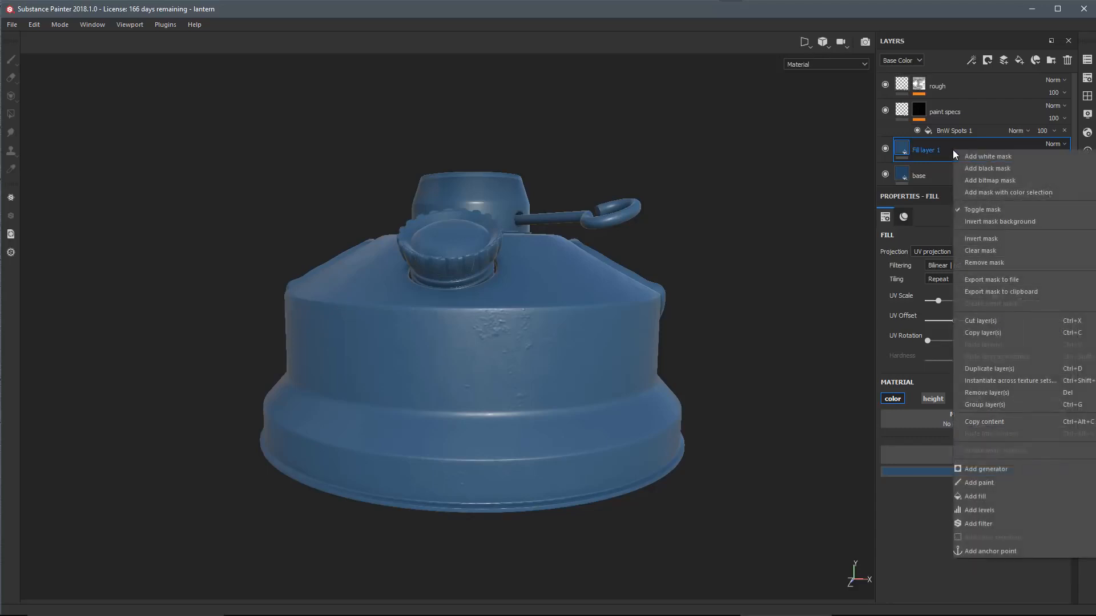
left_click(973, 169)
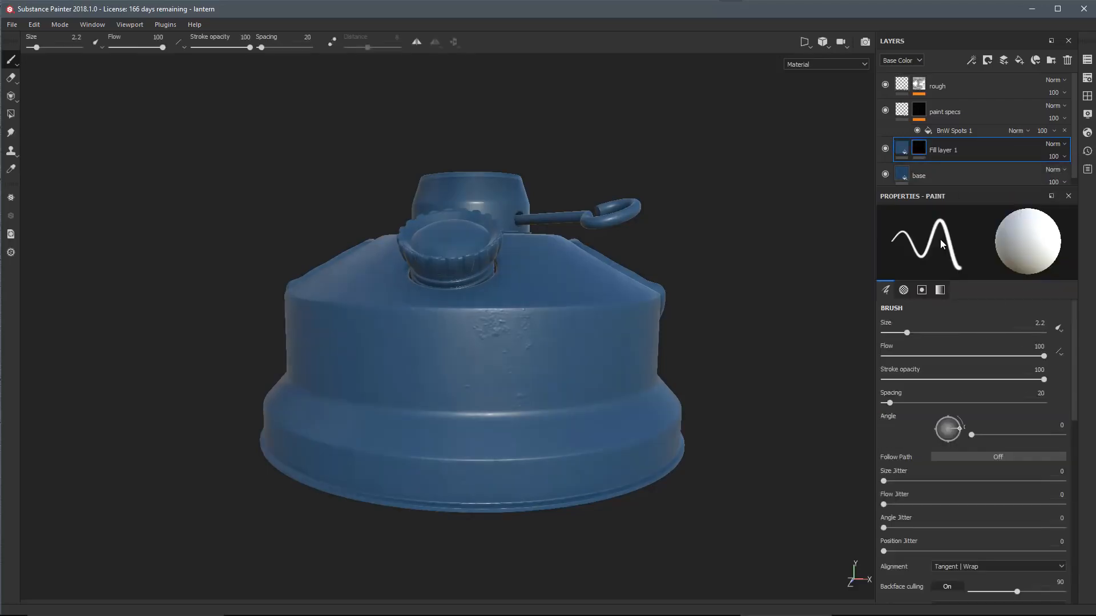
left_click(968, 61)
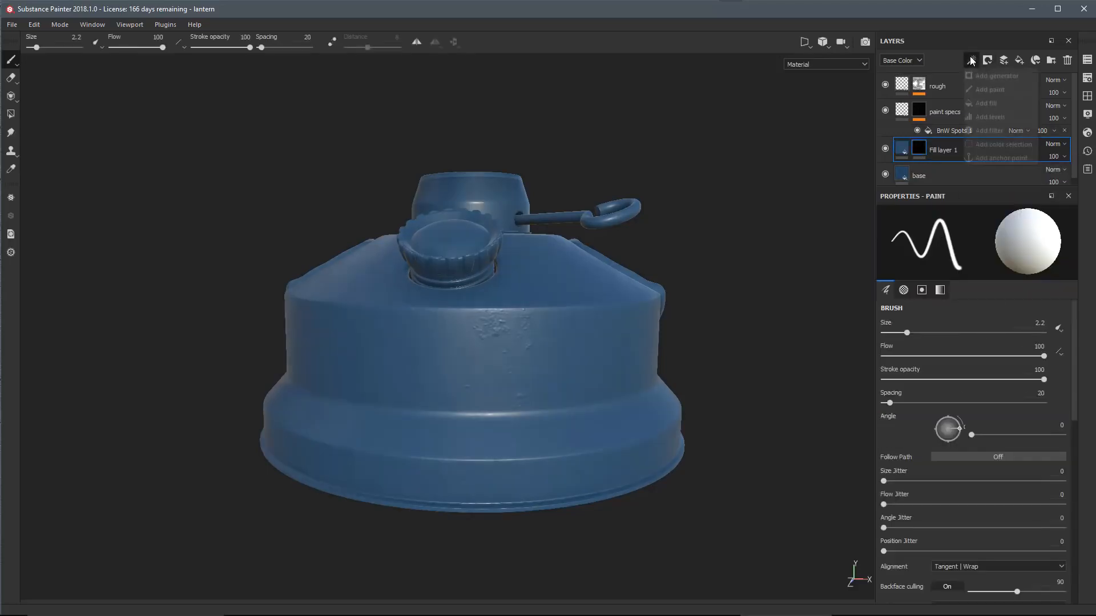
left_click(984, 77)
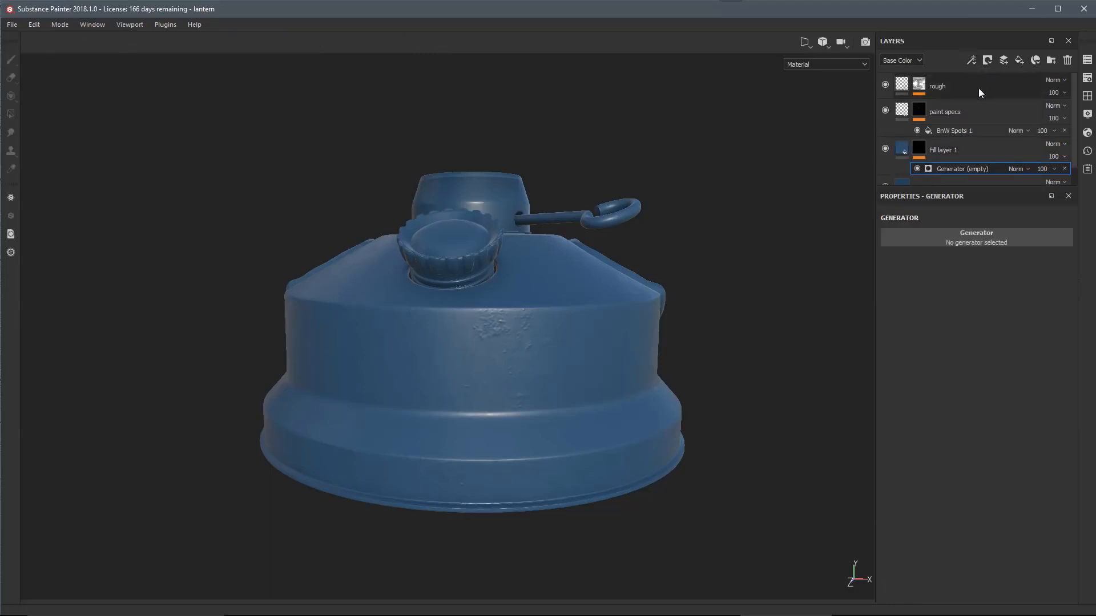
left_click(899, 241)
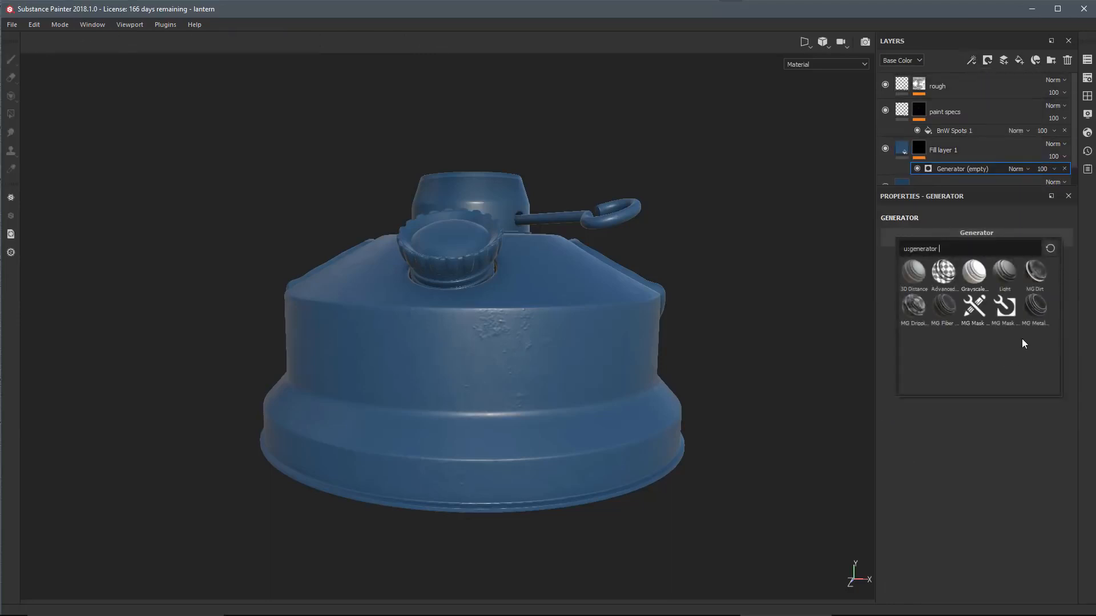
mouse_move(1006, 310)
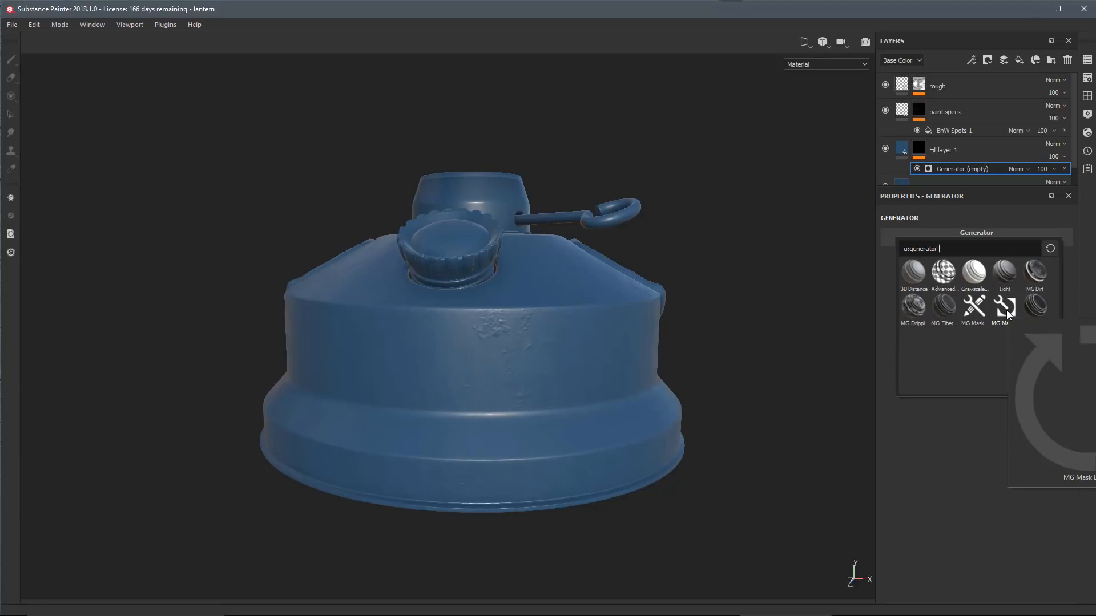
left_click(1005, 308)
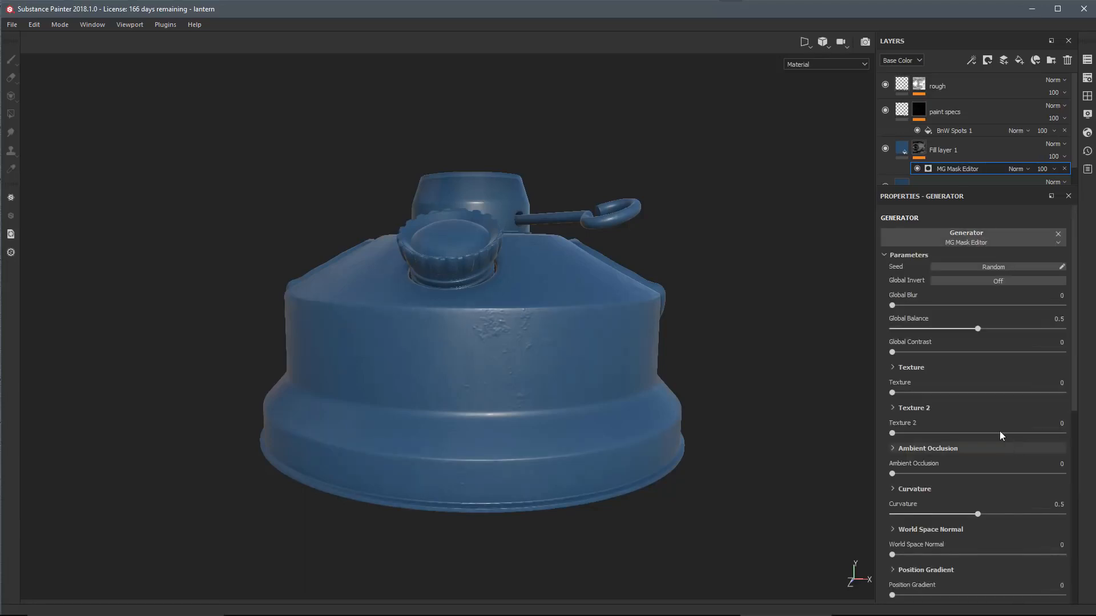
Set the MG Mask Editor's Curvature to 1 and show the fill layer's mask on the model.
scroll(981, 365, "down", 3)
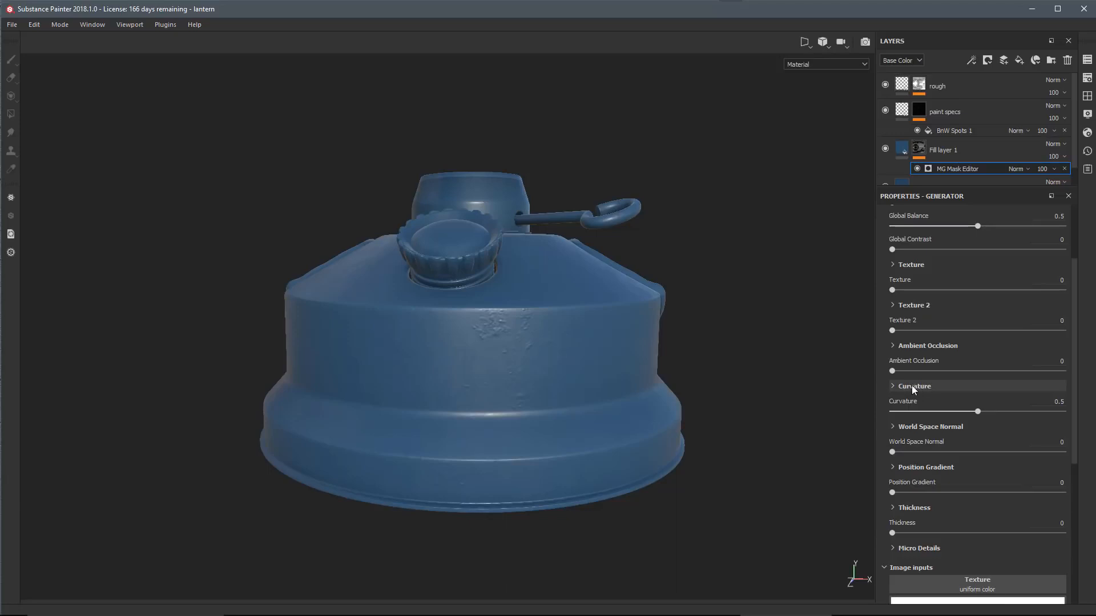
left_click(1001, 412)
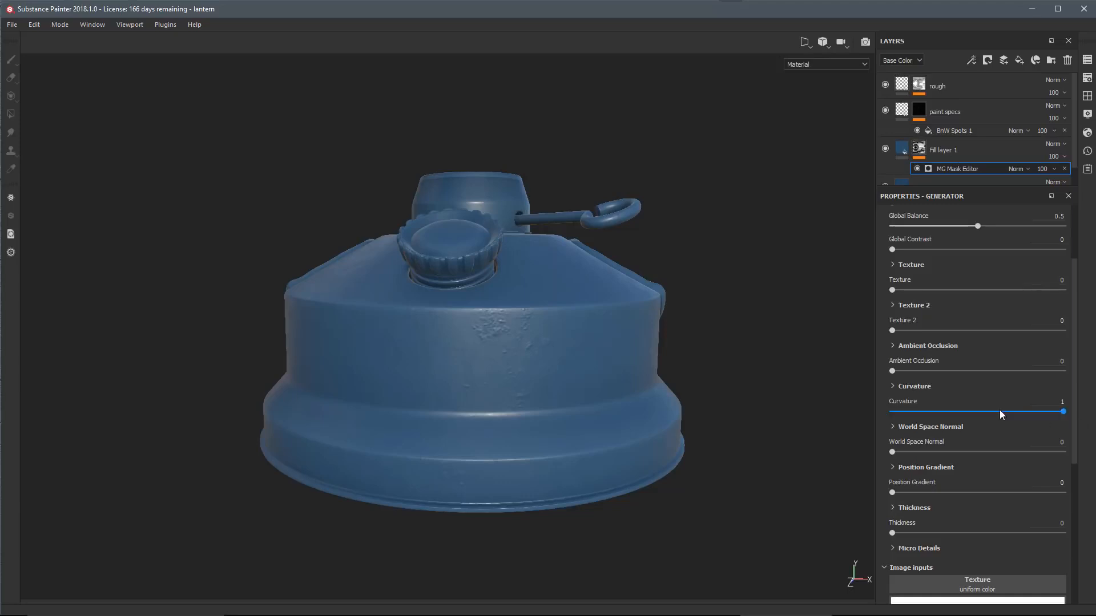
left_click_drag(543, 470, 530, 464, "alt")
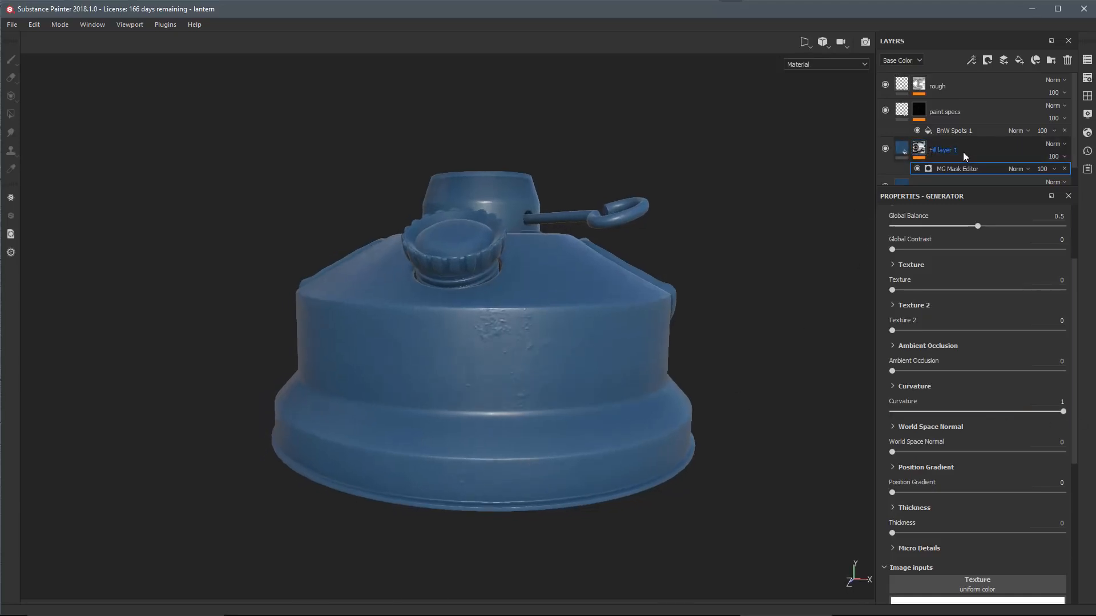
left_click(918, 149, "alt")
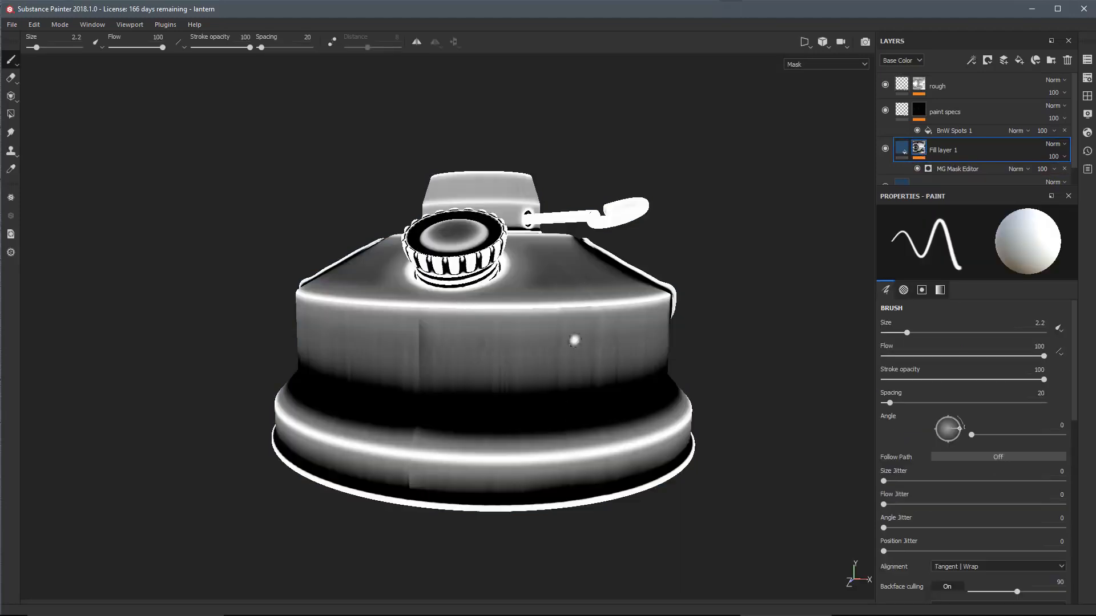
left_click(957, 169)
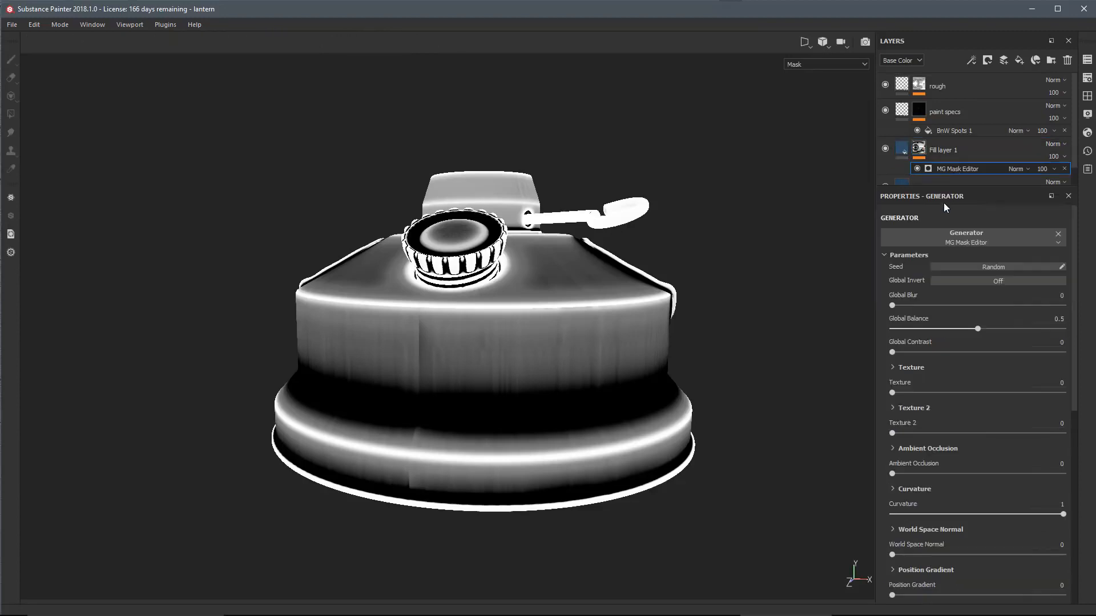
scroll(942, 396, "down", 3)
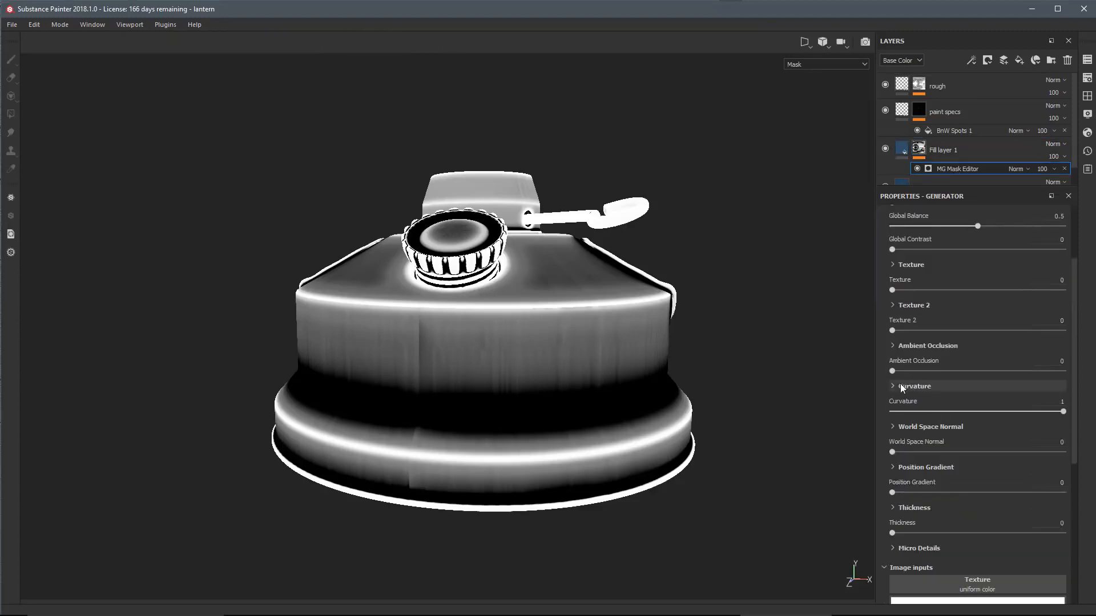
mouse_move(1061, 412)
left_mouse_down()
mouse_move(945, 412)
mouse_move(1065, 412)
left_mouse_up()
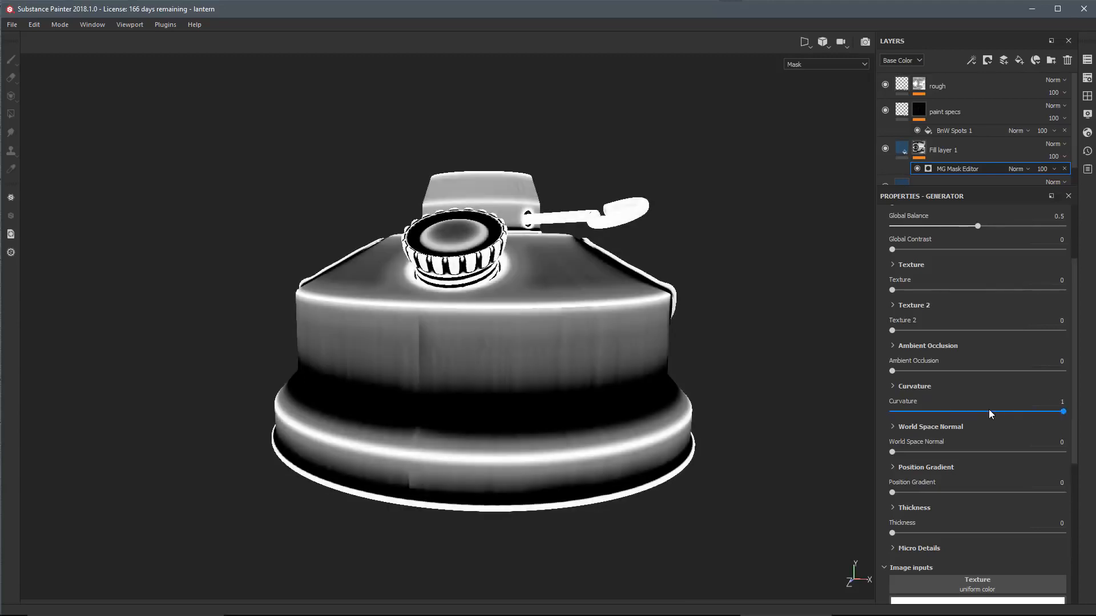
In the generator's Curvature settings, set Large, Big and Huge to 0 and Medium to 0.36.
left_click(893, 387)
scroll(895, 395, "down", 2)
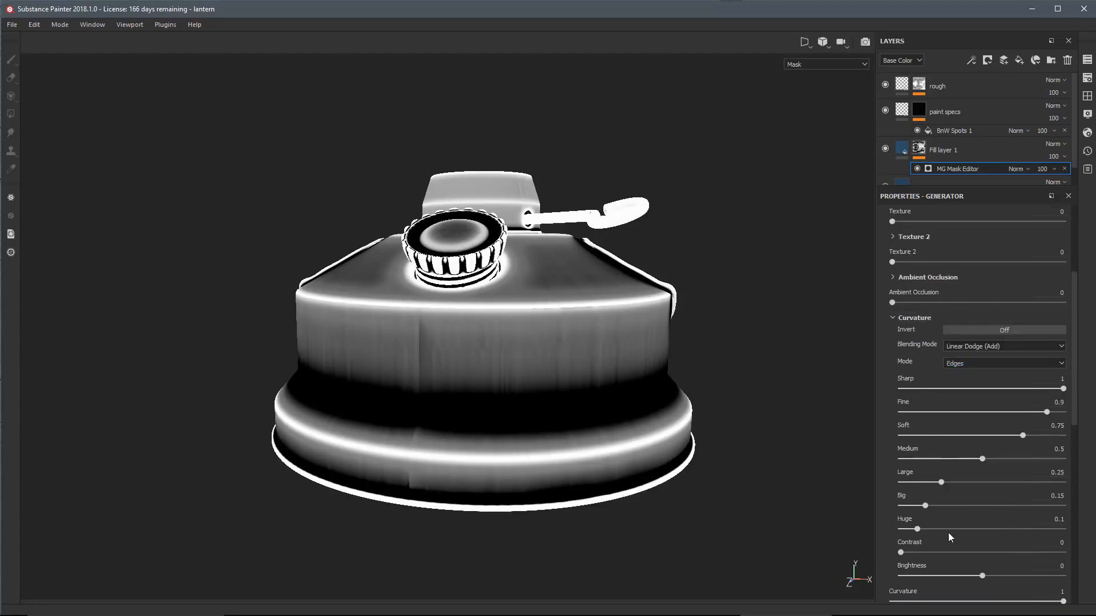
left_click_drag(917, 529, 843, 482)
mouse_move(981, 459)
left_mouse_down()
mouse_move(912, 461)
mouse_move(960, 461)
left_mouse_up()
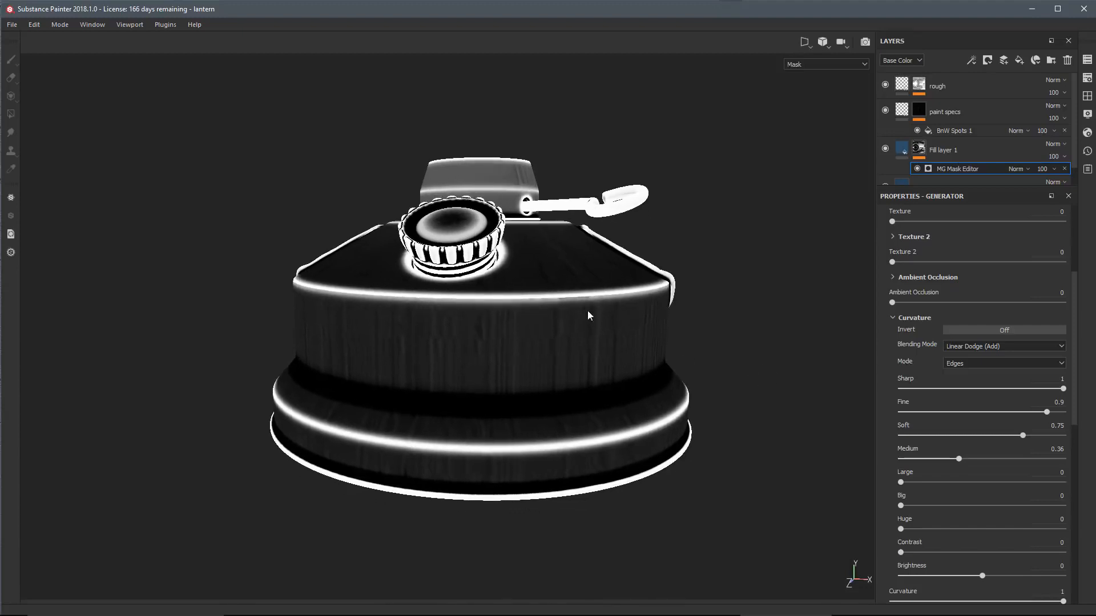
Switch the curvature mode to Dual, and set Medium to 0.47 and Soft to 0.82.
left_click(957, 363)
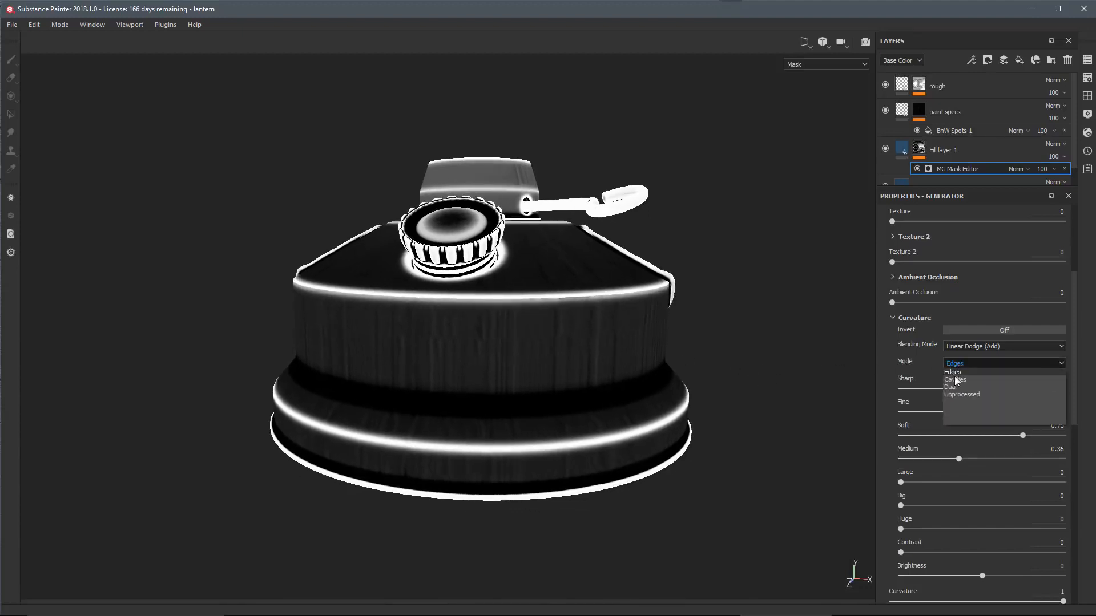
left_click(952, 387)
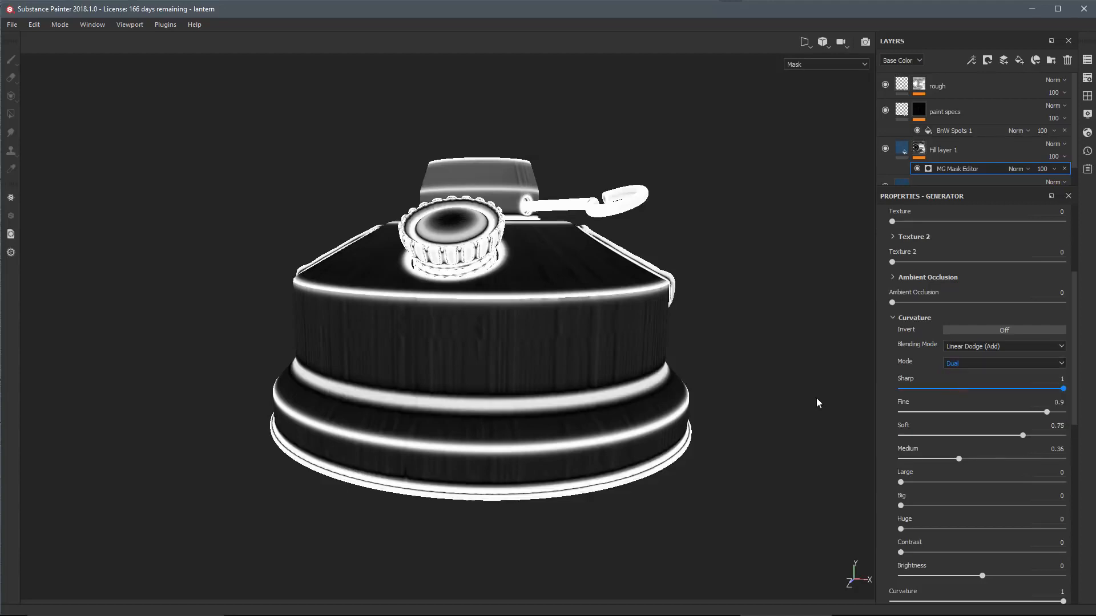
mouse_move(709, 432)
left_mouse_down("alt")
mouse_move(675, 397)
mouse_move(751, 421)
mouse_move(706, 428)
left_mouse_up("alt")
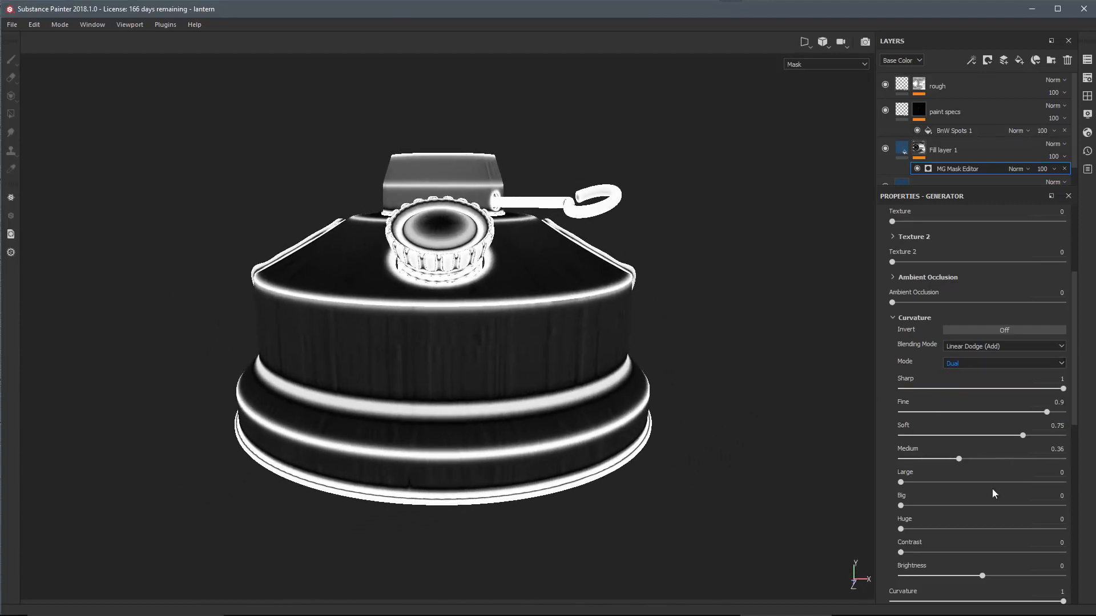
left_click_drag(908, 484, 969, 467)
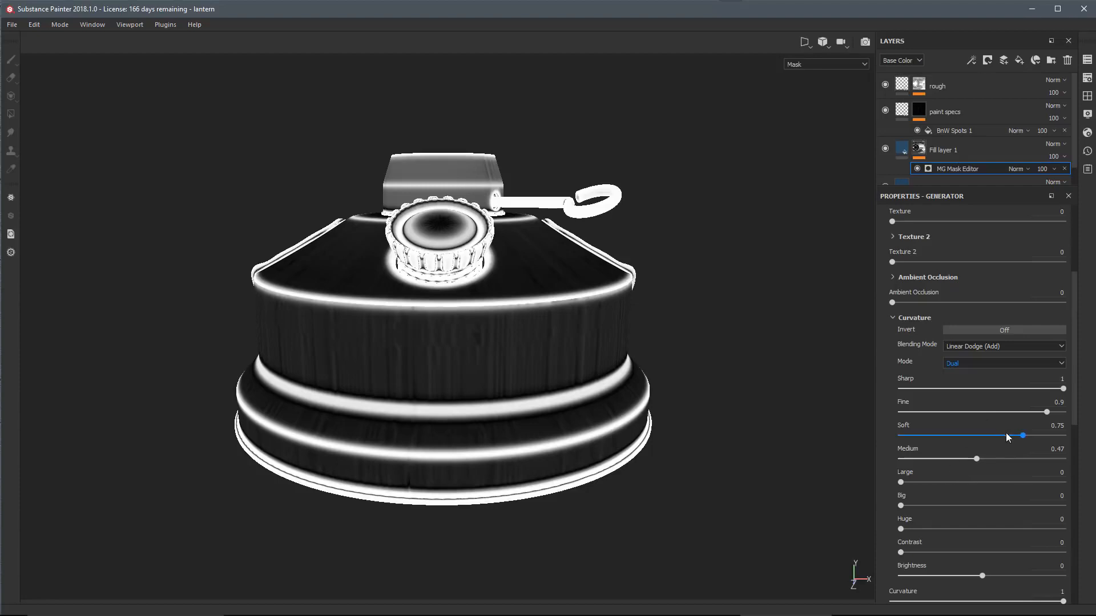
mouse_move(1021, 436)
left_mouse_down()
mouse_move(941, 436)
mouse_move(1061, 436)
mouse_move(1019, 436)
mouse_move(1036, 437)
left_mouse_up()
Set the generator's Global Blur to 0.75 and return the model to the material display.
scroll(954, 286, "up", 4)
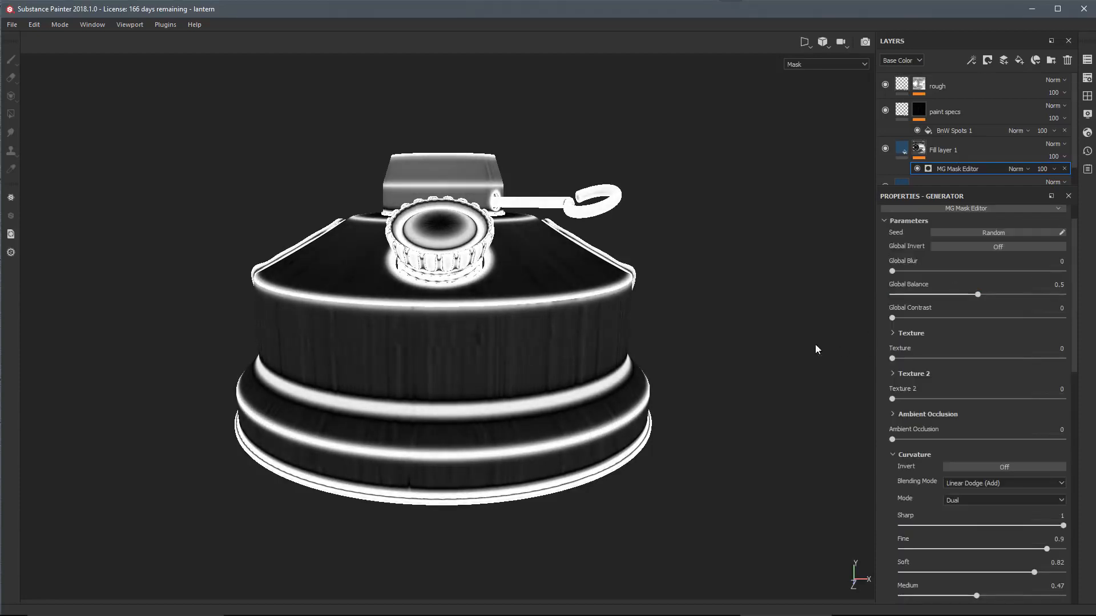
left_click_drag(893, 271, 899, 271)
left_click_drag(715, 434, 559, 371, "alt")
key("m")
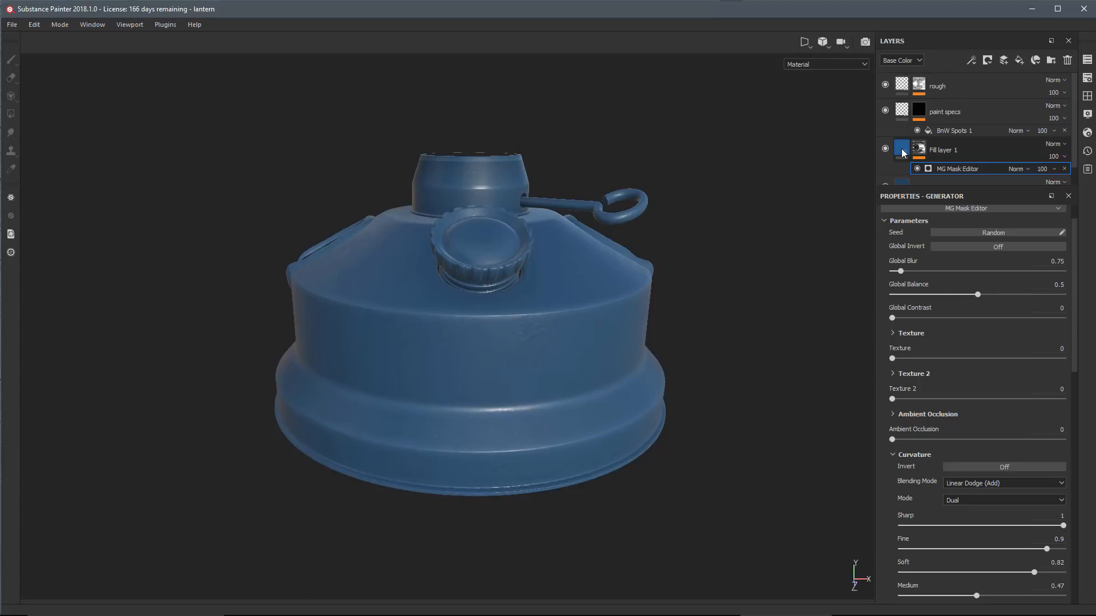
Try a brighter blue as the Base Color of the curvature-masked fill layer and inspect it around the lantern base.
left_click(902, 151)
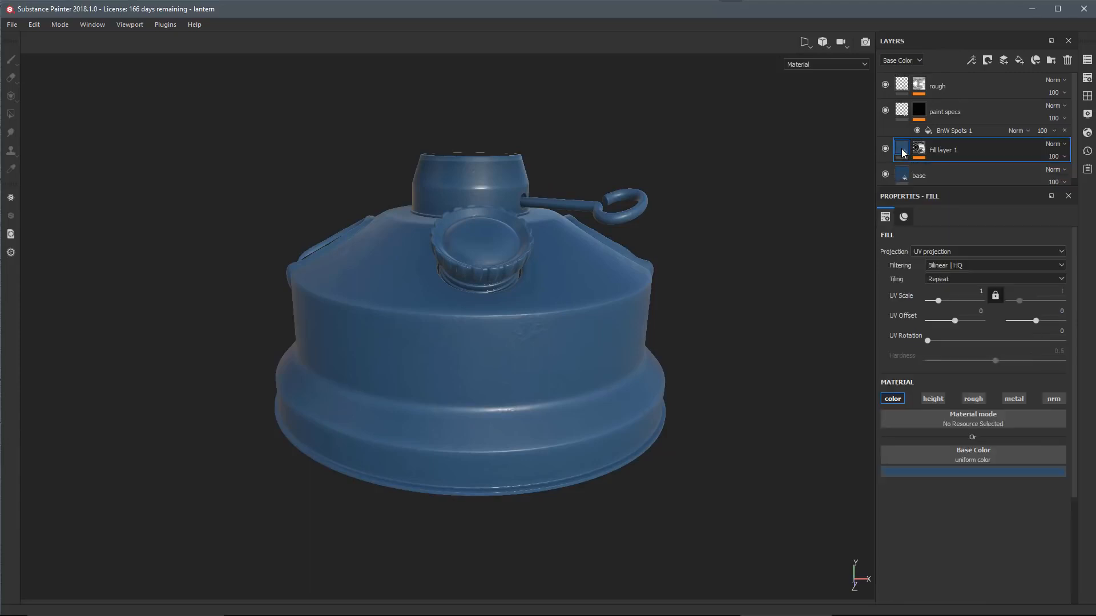
left_click(900, 472)
left_click_drag(1045, 549, 1045, 541)
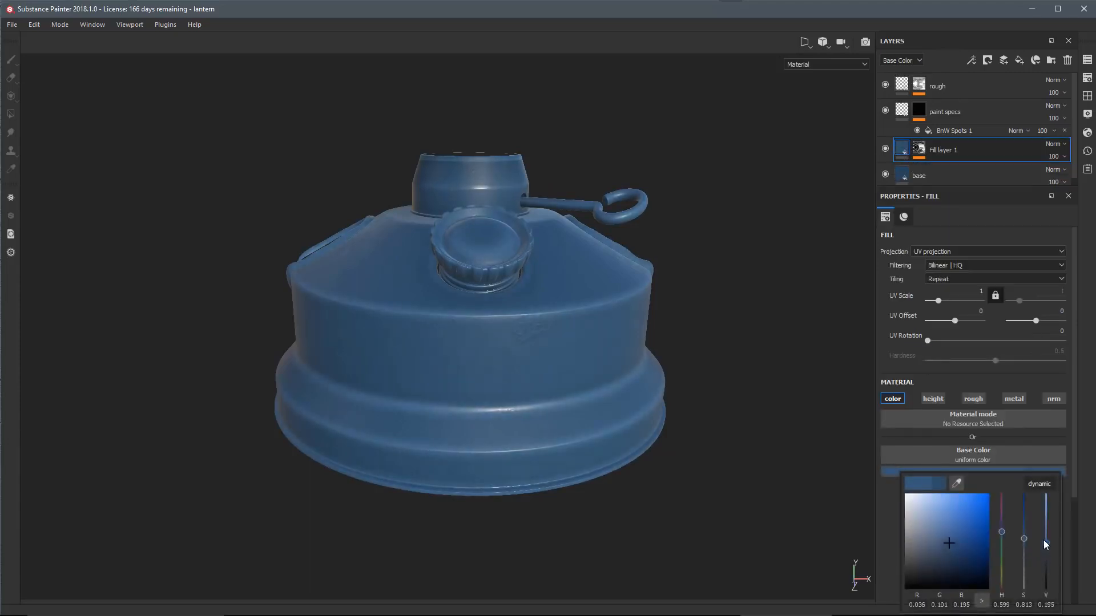
left_click_drag(675, 412, 496, 348, "alt")
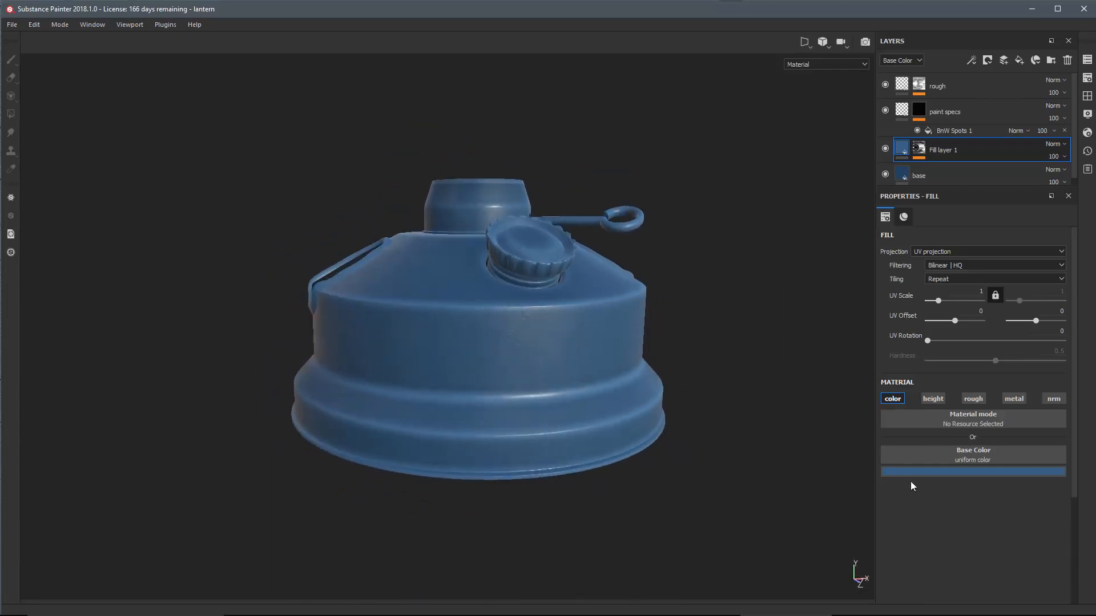
Darken the Base Color of Fill layer 1 to a muted blue with a Value of 0.095 and inspect the lantern base.
left_click(895, 471)
left_click_drag(944, 532, 934, 558)
left_click_drag(662, 355, 465, 353, "alt")
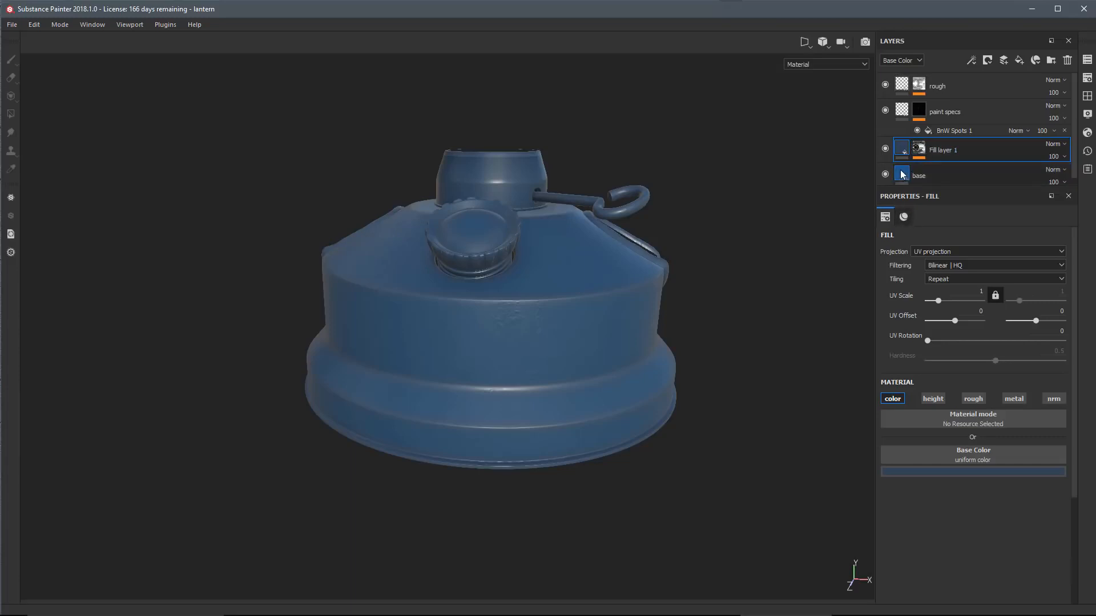
Shift the Base Color of Fill layer 1 to Hue 0.563 and Saturation 0.525, and inspect it around the base.
left_click(896, 470)
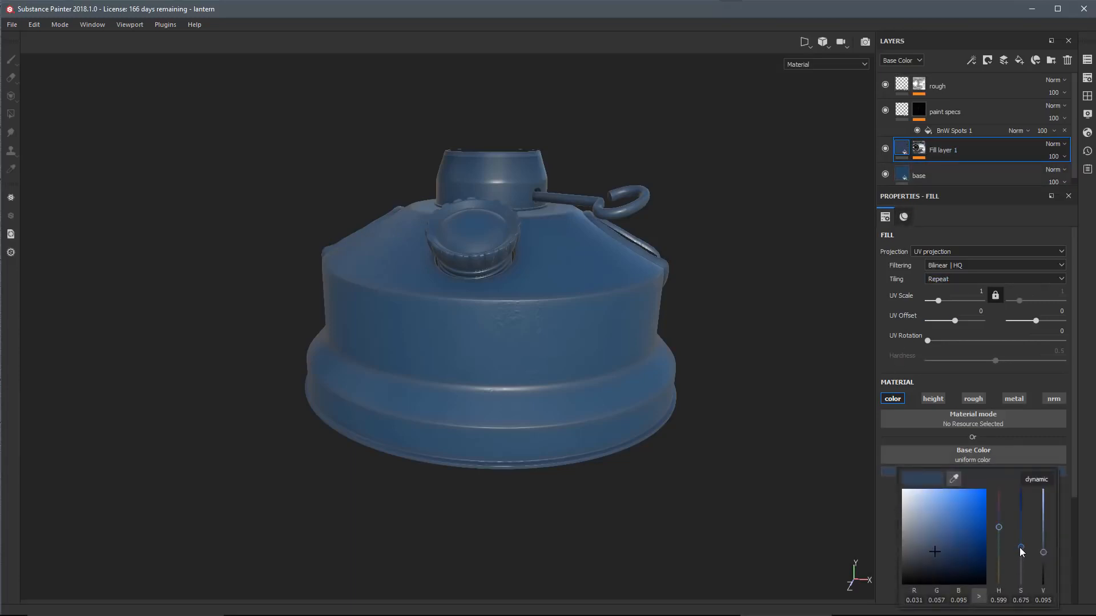
left_click_drag(1019, 547, 999, 531)
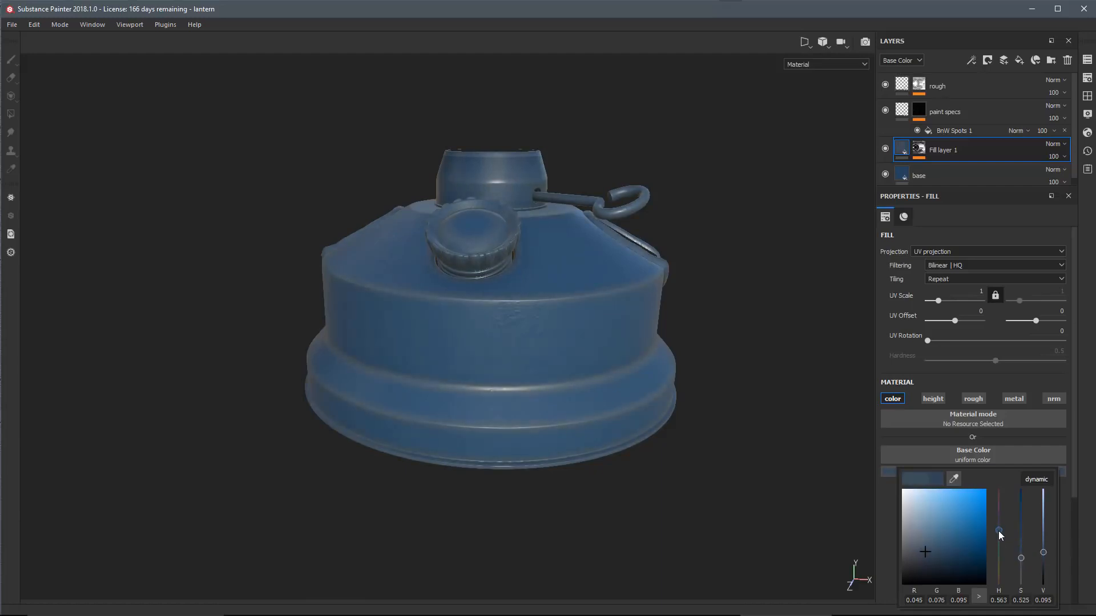
mouse_move(498, 371)
left_mouse_down("alt")
mouse_move(522, 345)
mouse_move(590, 355)
mouse_move(570, 371)
mouse_move(502, 374)
mouse_move(511, 379)
mouse_move(498, 340)
mouse_move(489, 411)
mouse_move(484, 398)
mouse_move(587, 369)
left_mouse_up("alt")
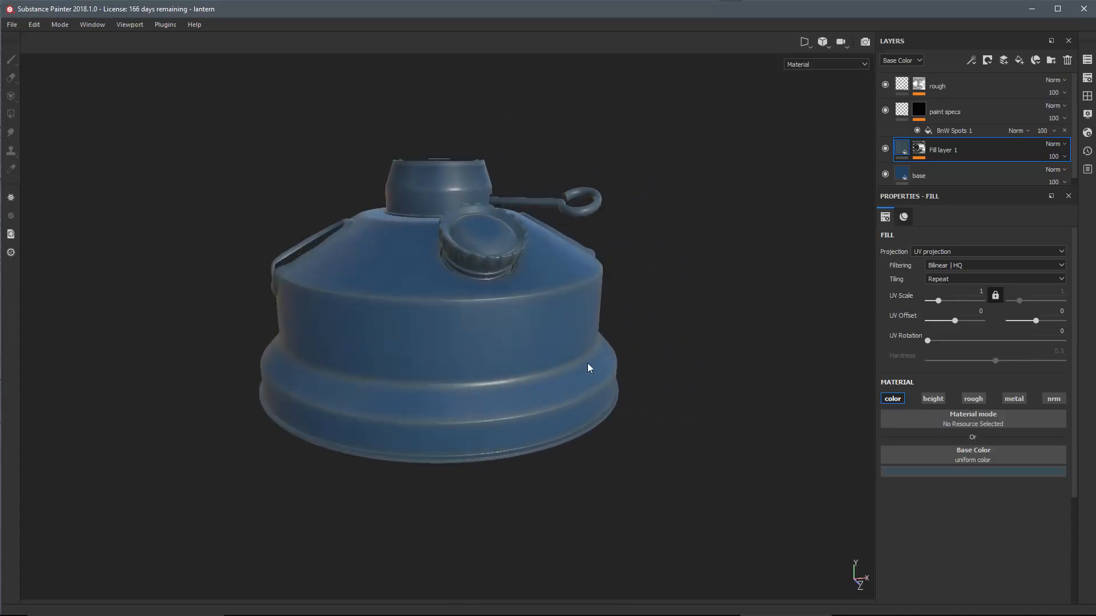
mouse_move(533, 392)
left_mouse_down("alt")
mouse_move(538, 403)
mouse_move(516, 375)
left_mouse_up("alt")
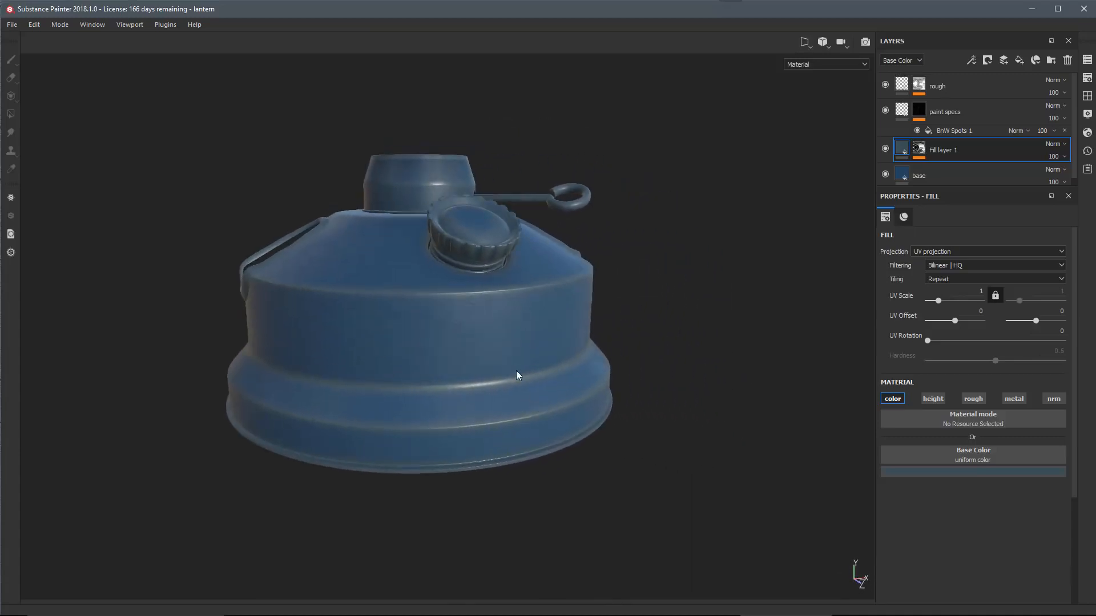
left_click_drag(582, 397, 565, 426, "alt")
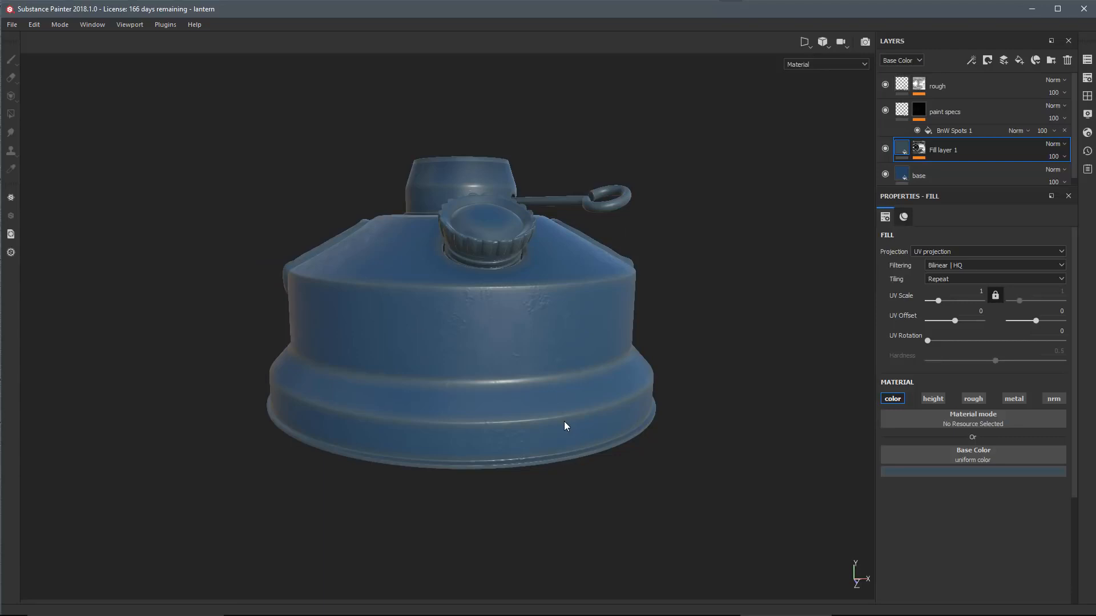
left_click_drag(545, 408, 545, 346, "alt")
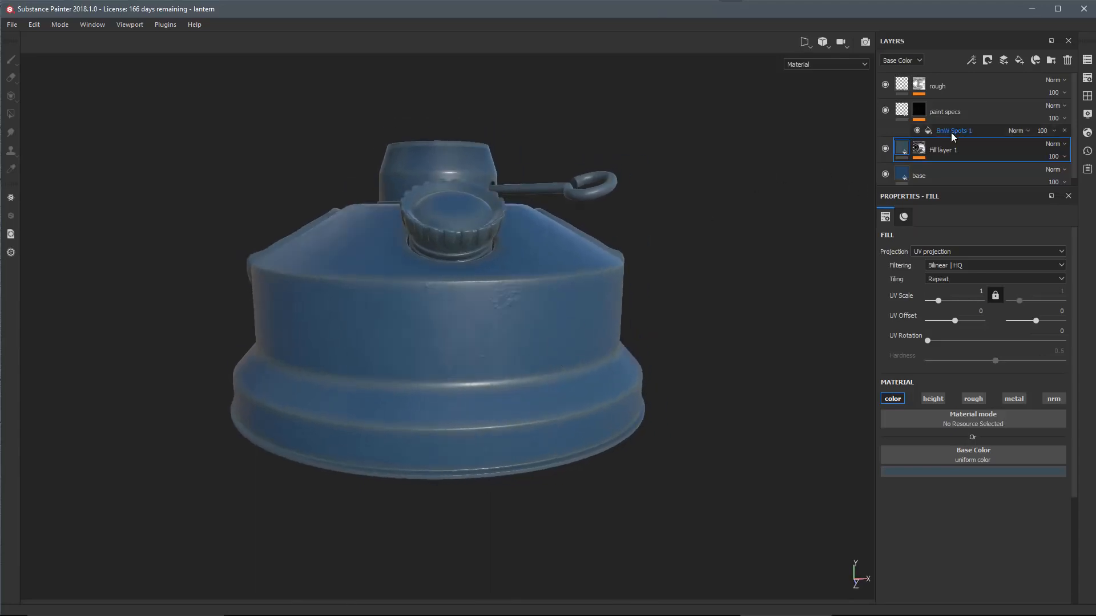
Enlarge the layer stack and add a fill effect above the MG Mask Editor in Fill layer 1's mask.
left_click(919, 149)
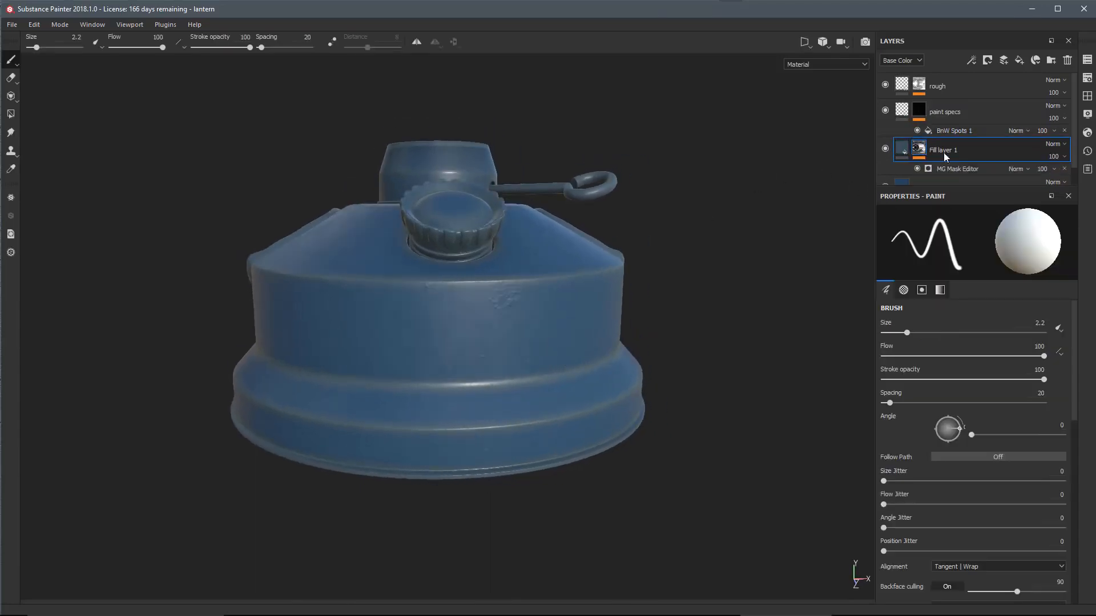
left_click(954, 168)
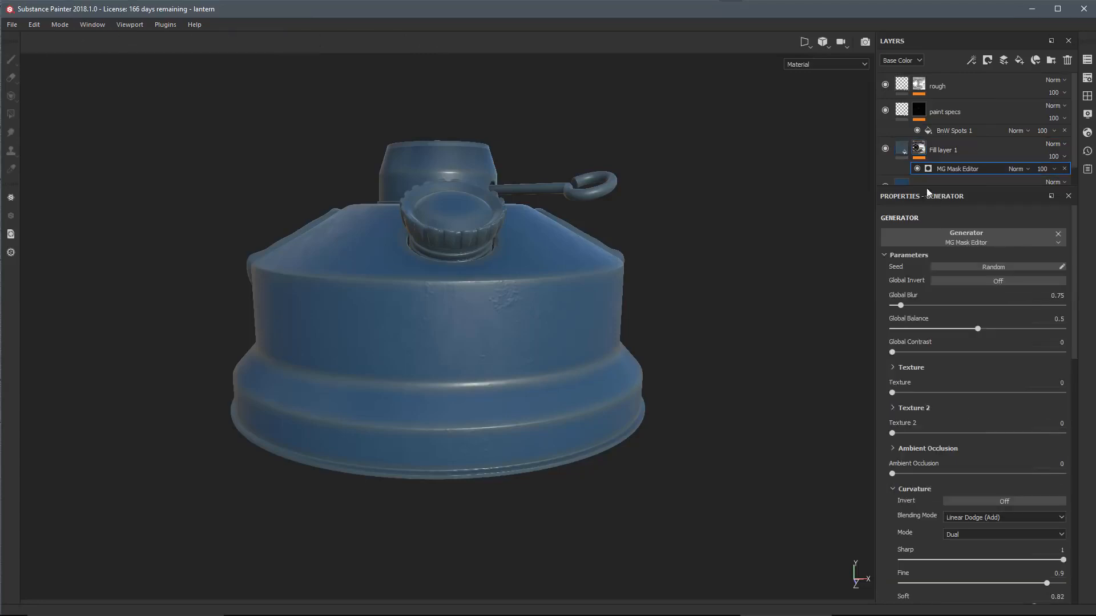
left_click_drag(922, 188, 923, 207)
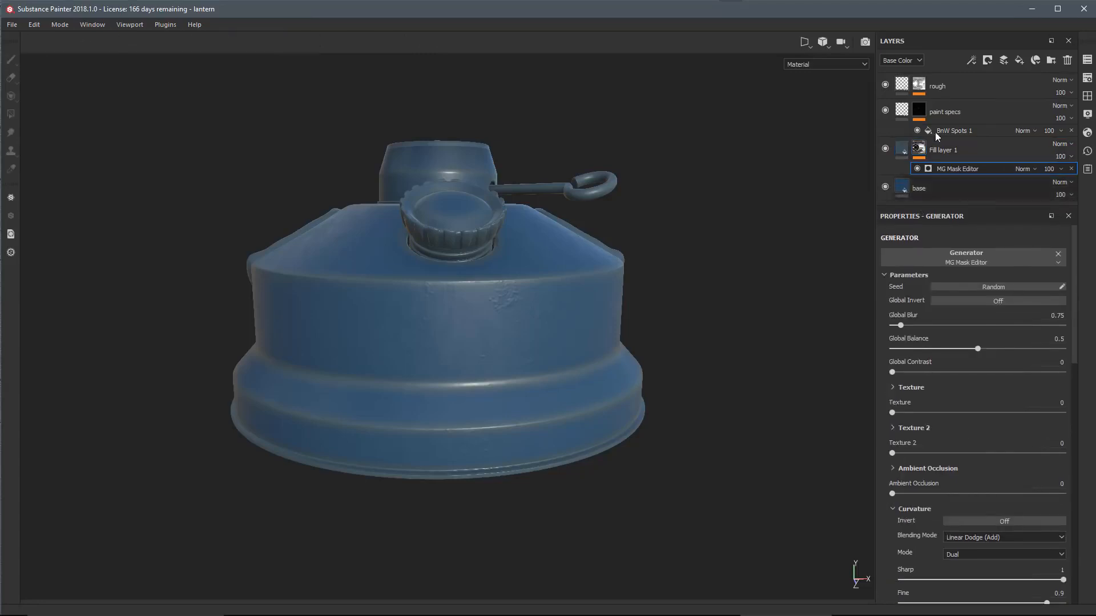
left_click(971, 60)
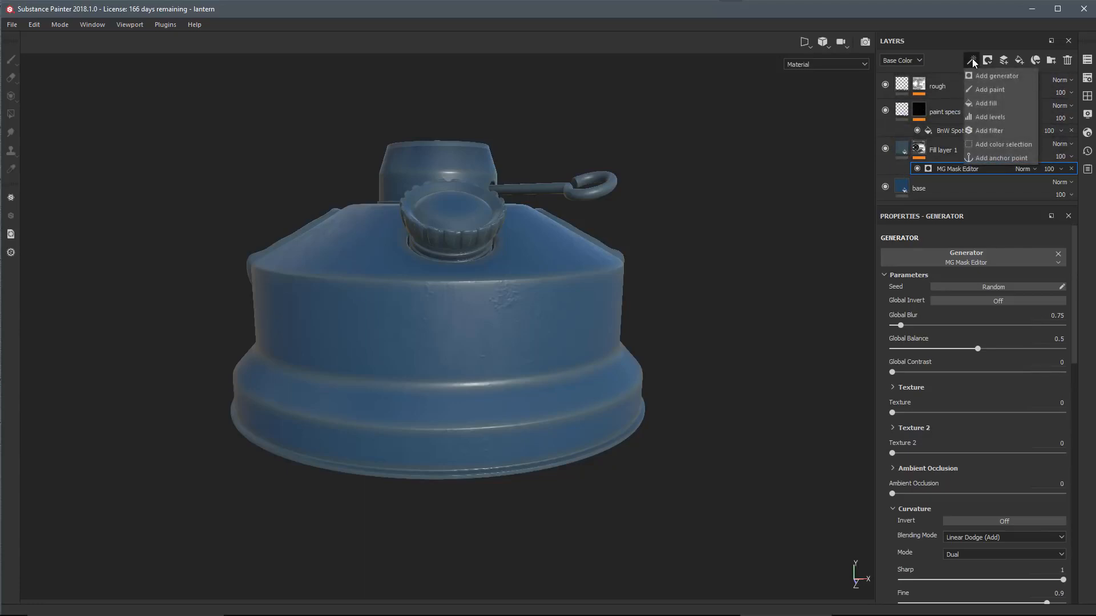
left_click(977, 103)
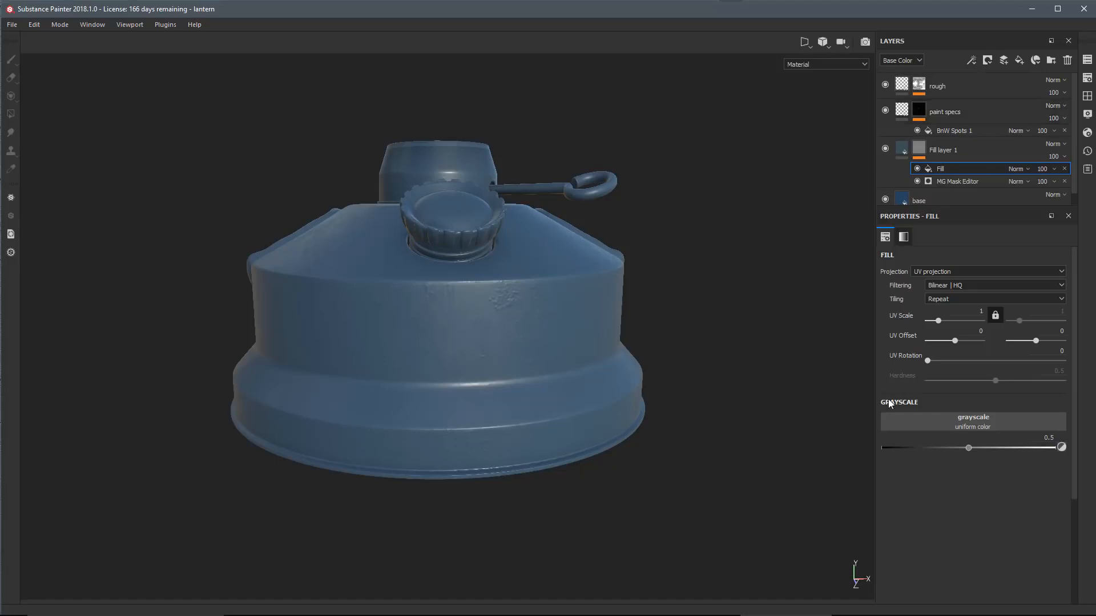
Search the grayscale resources for "grunge" and assign Grunge Rust Fine to the mask's fill effect.
left_click(886, 417)
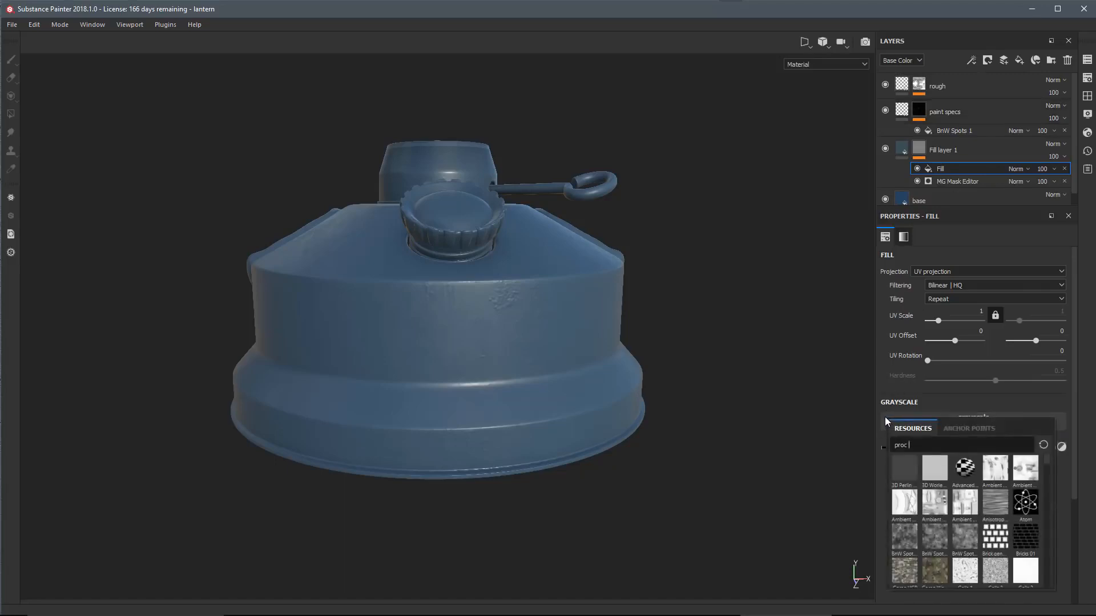
key("BackSpace")
key("BackSpace")
key("BackSpace")
key("BackSpace")
type("grunge")
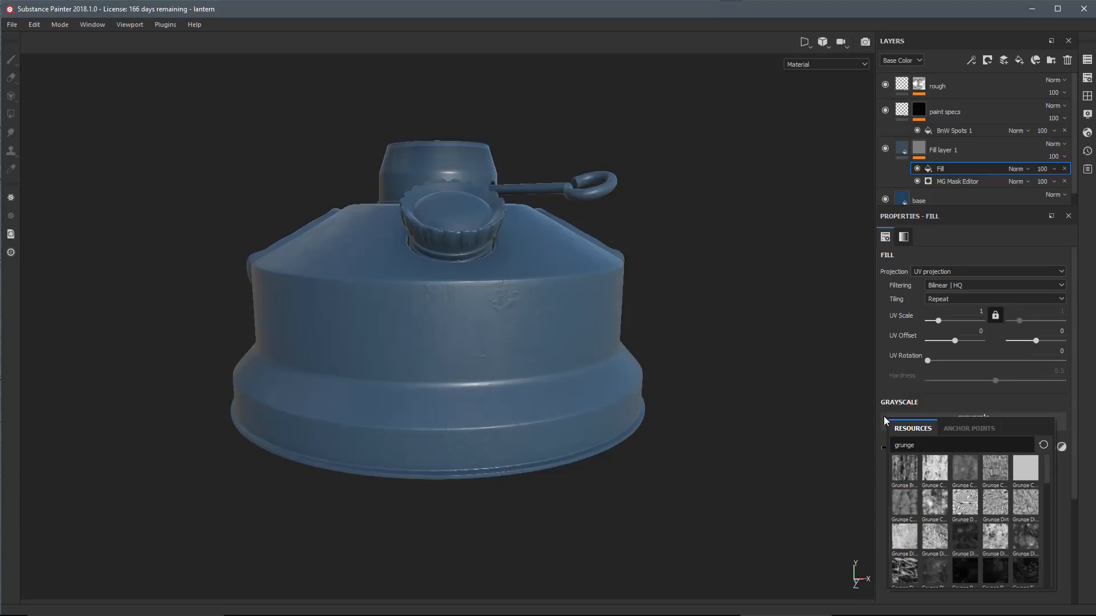
scroll(933, 507, "down", 5)
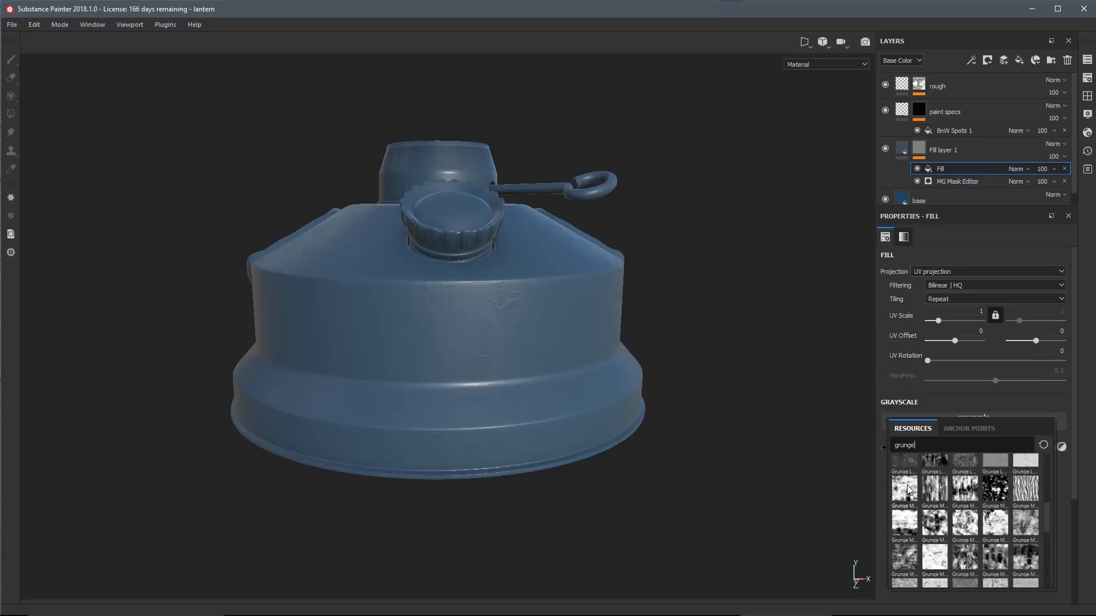
scroll(1004, 518, "down", 5)
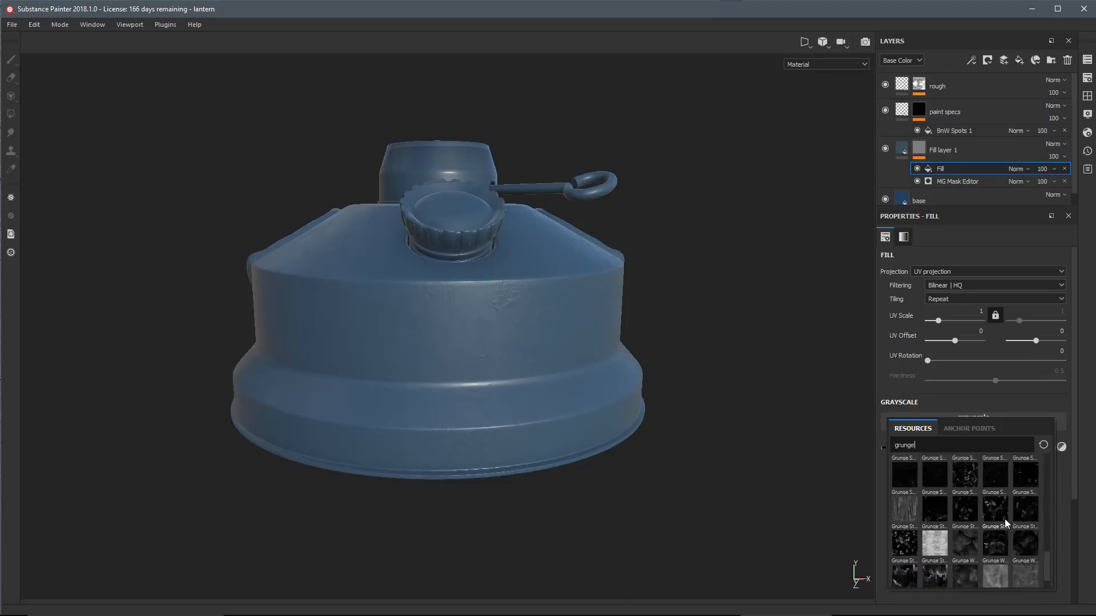
scroll(1005, 519, "up", 3)
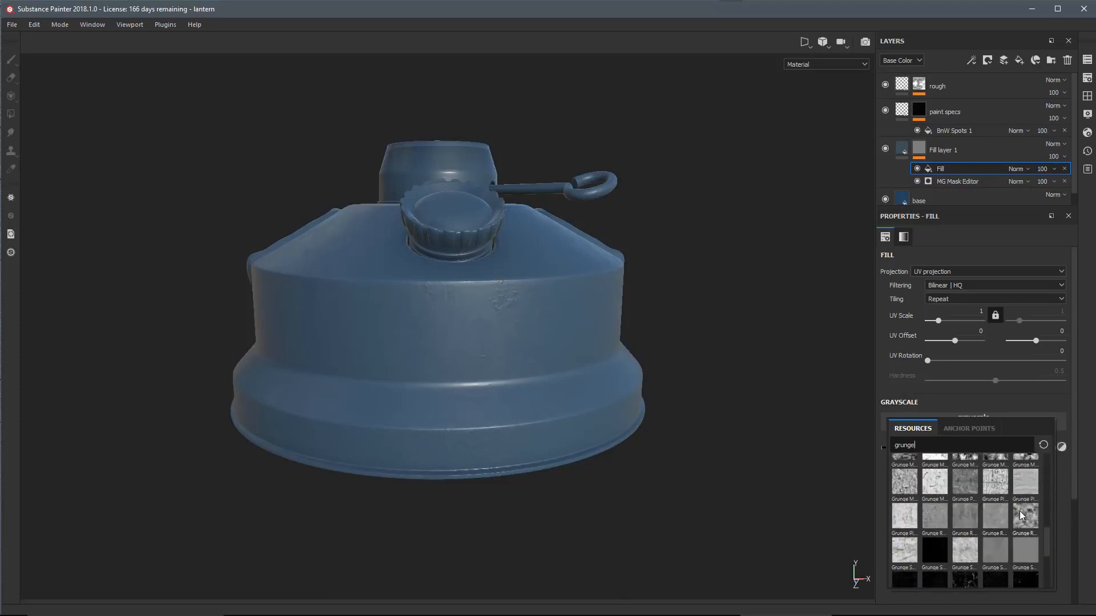
mouse_move(1020, 512)
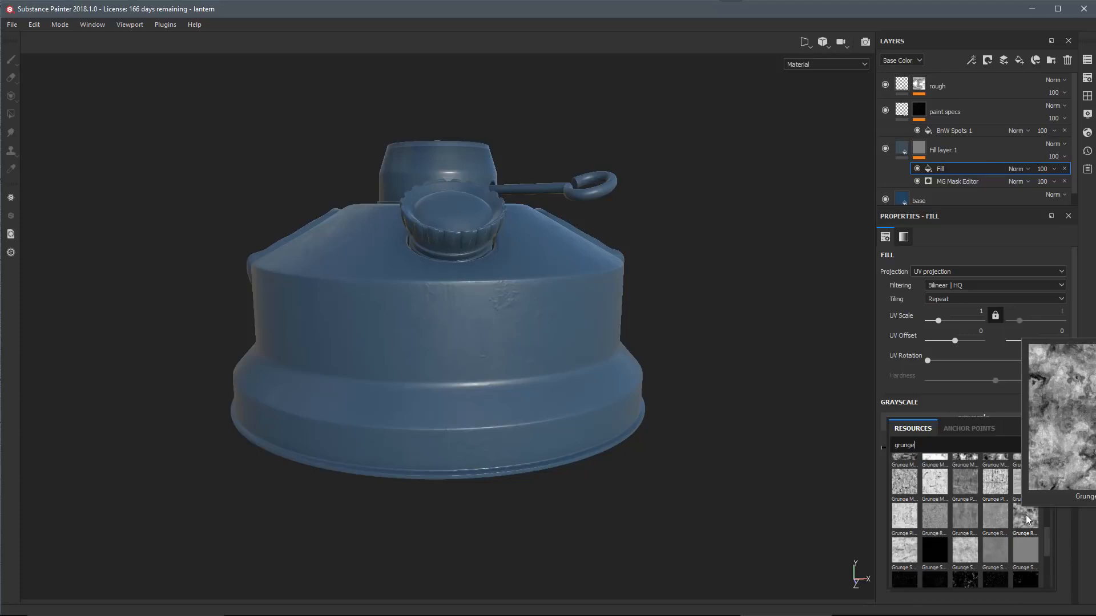
left_click(1026, 517)
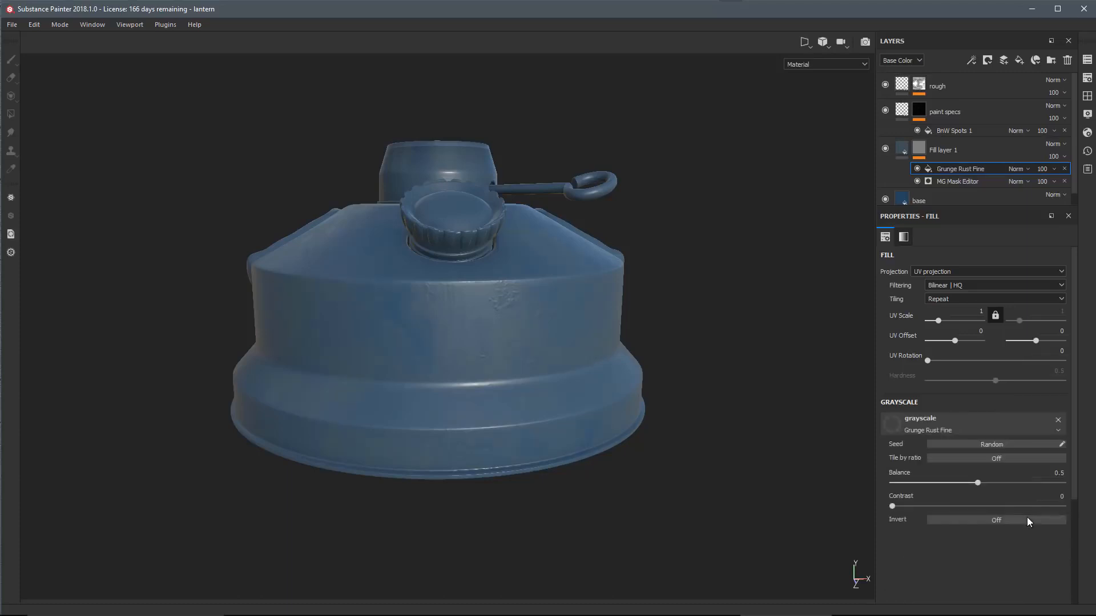
Set the grunge fill to Tri-planar projection with a Balance of 0.39 and a Contrast of 0.32.
left_click_drag(701, 406, 641, 372, "alt")
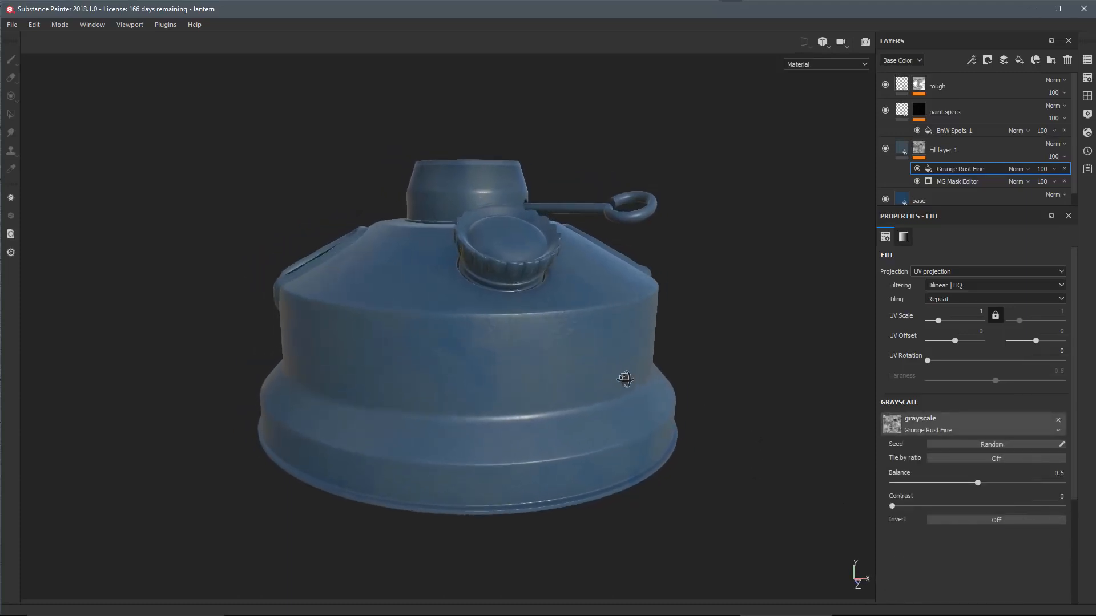
mouse_move(970, 483)
left_mouse_down()
mouse_move(947, 485)
mouse_move(962, 486)
left_mouse_up()
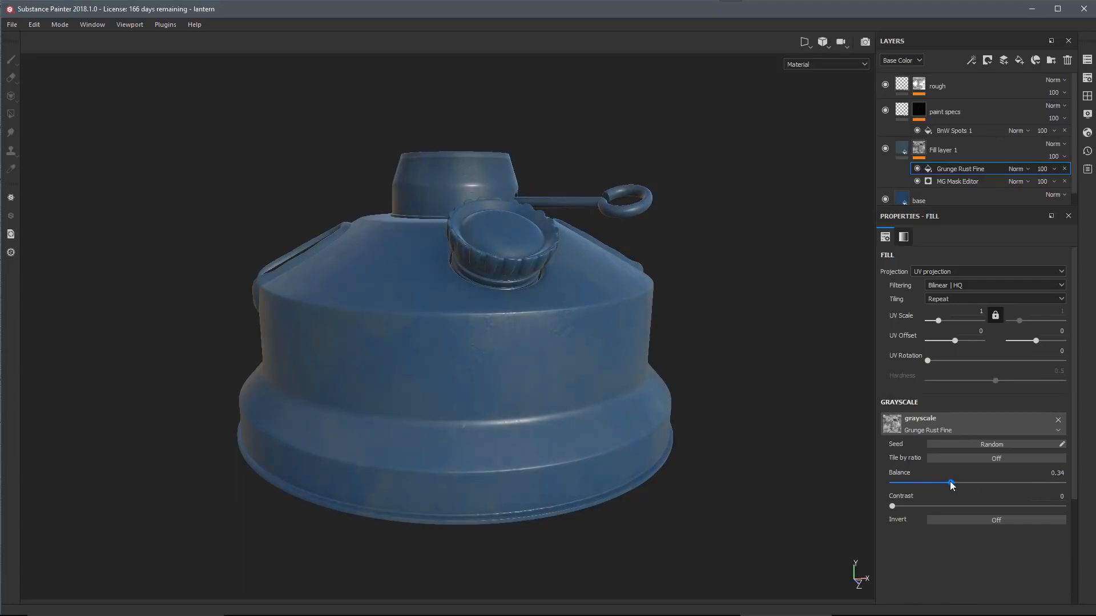
left_click(925, 272)
left_click(920, 287)
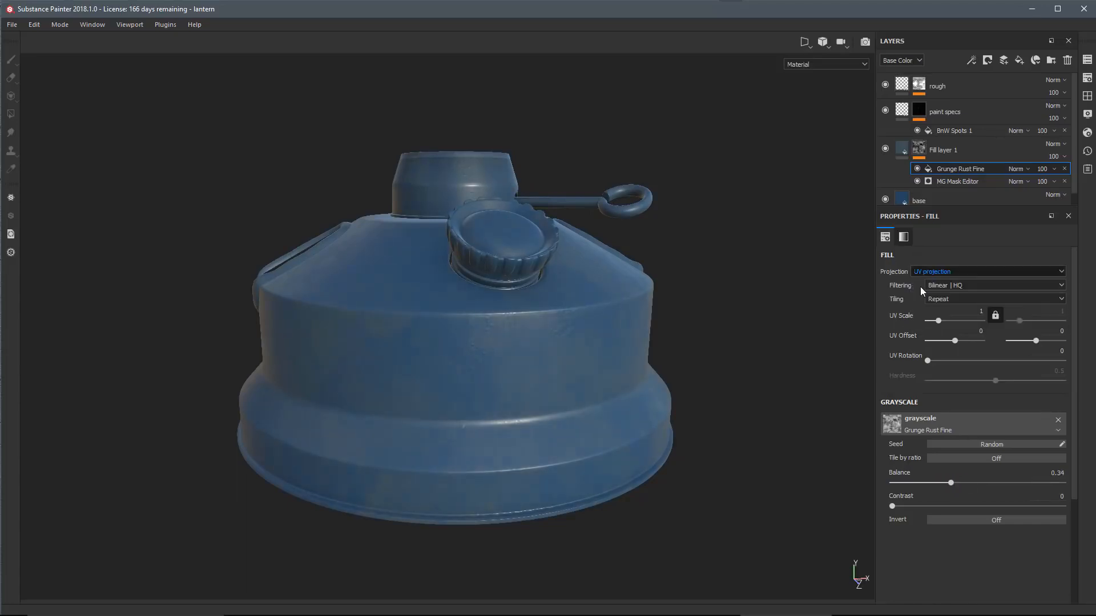
left_click_drag(518, 411, 572, 417, "alt")
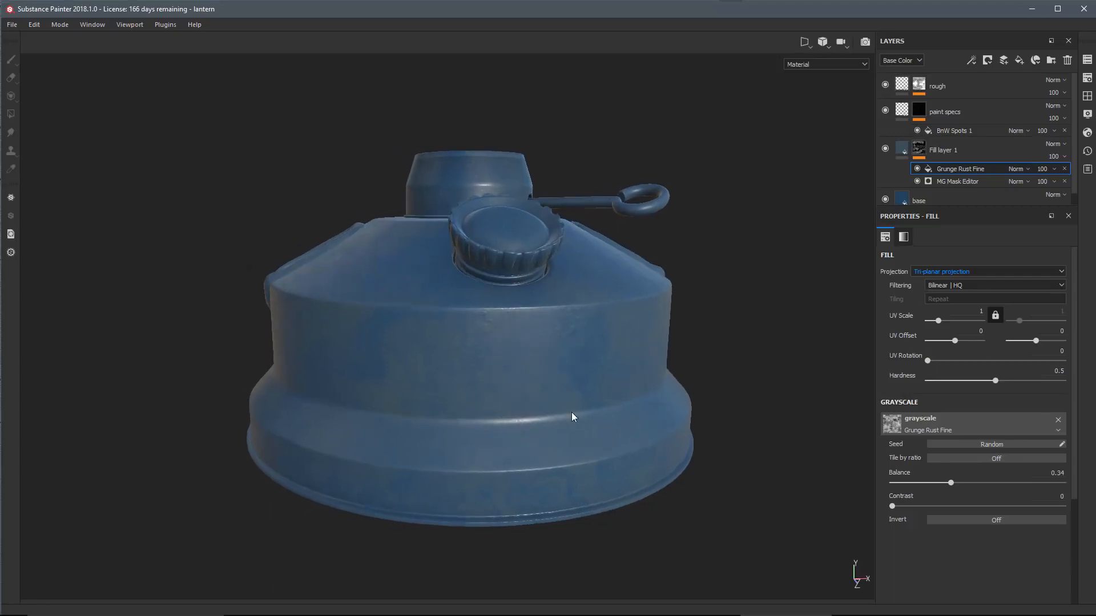
left_click_drag(900, 505, 959, 486)
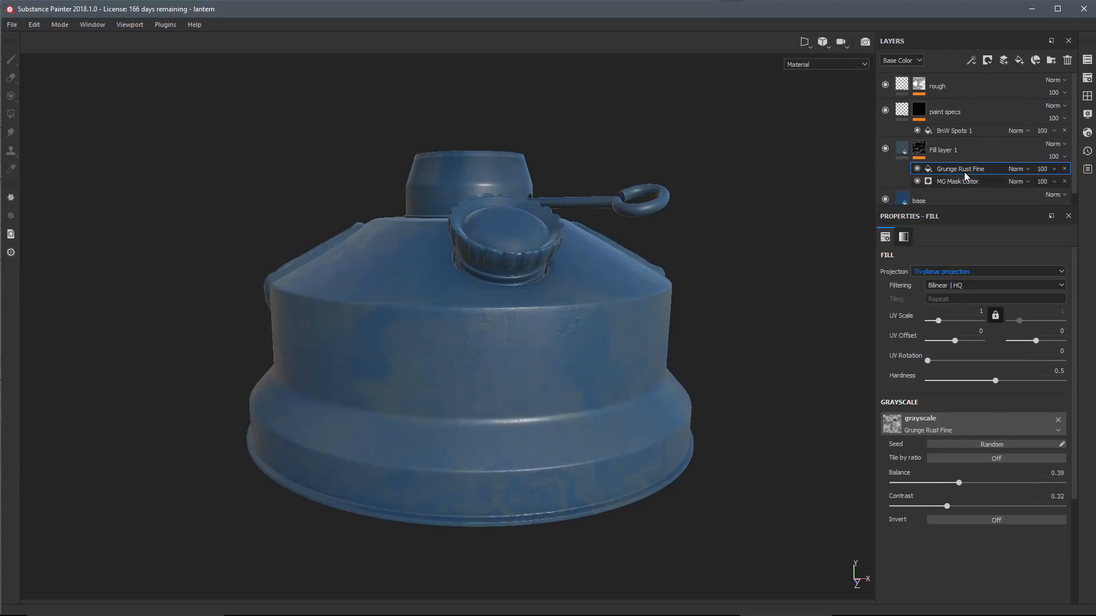
Set the Grunge Rust Fine effect's blending mode to Multiply and inspect the masked edges on the base.
left_click(1019, 169)
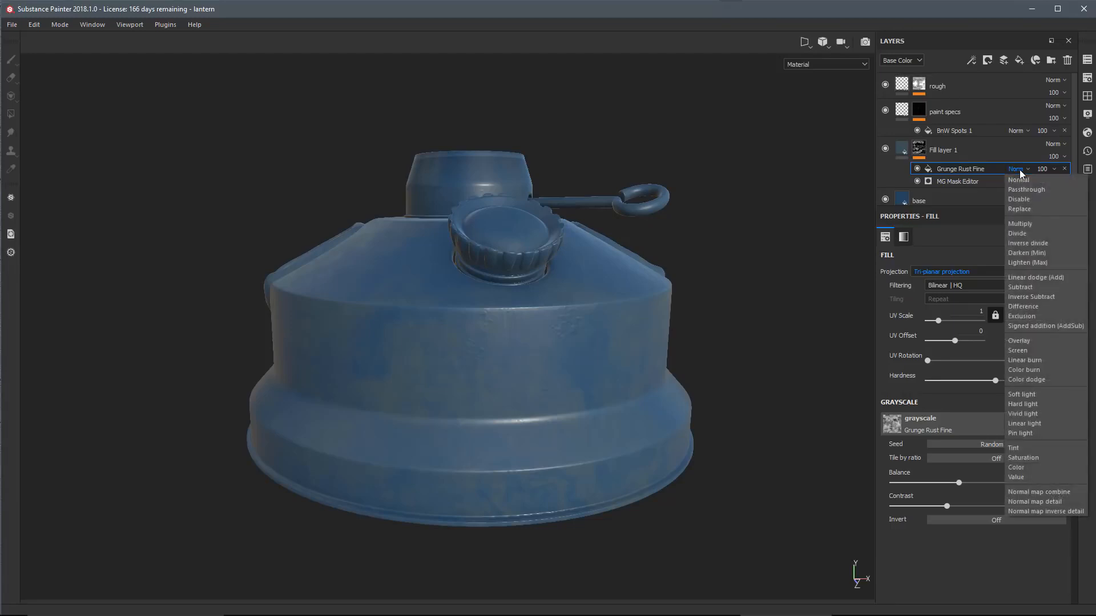
left_click(1017, 224)
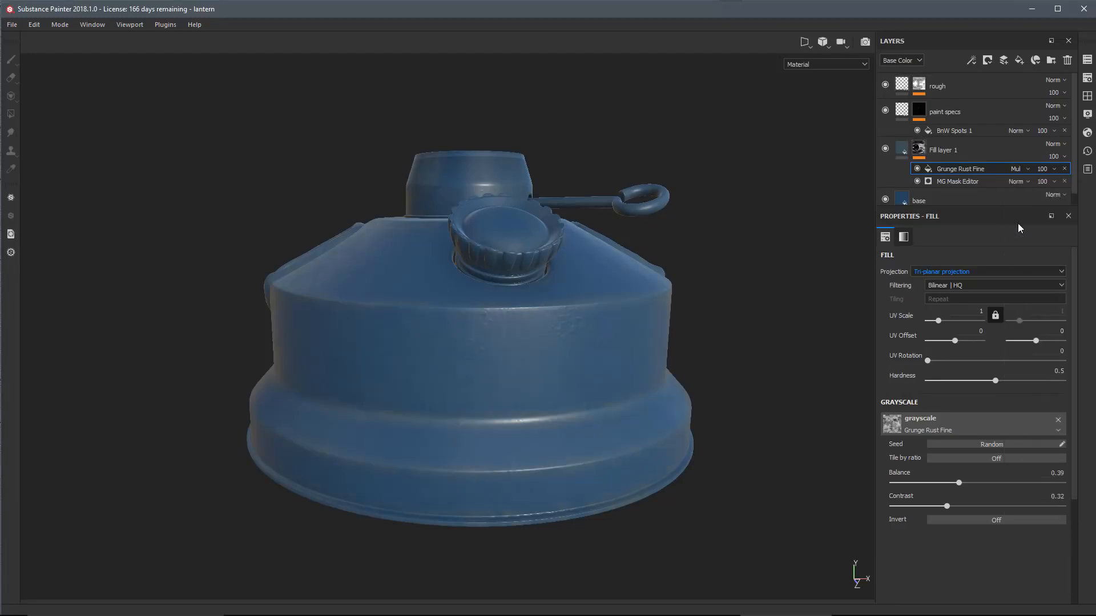
left_click_drag(455, 323, 472, 428, "alt")
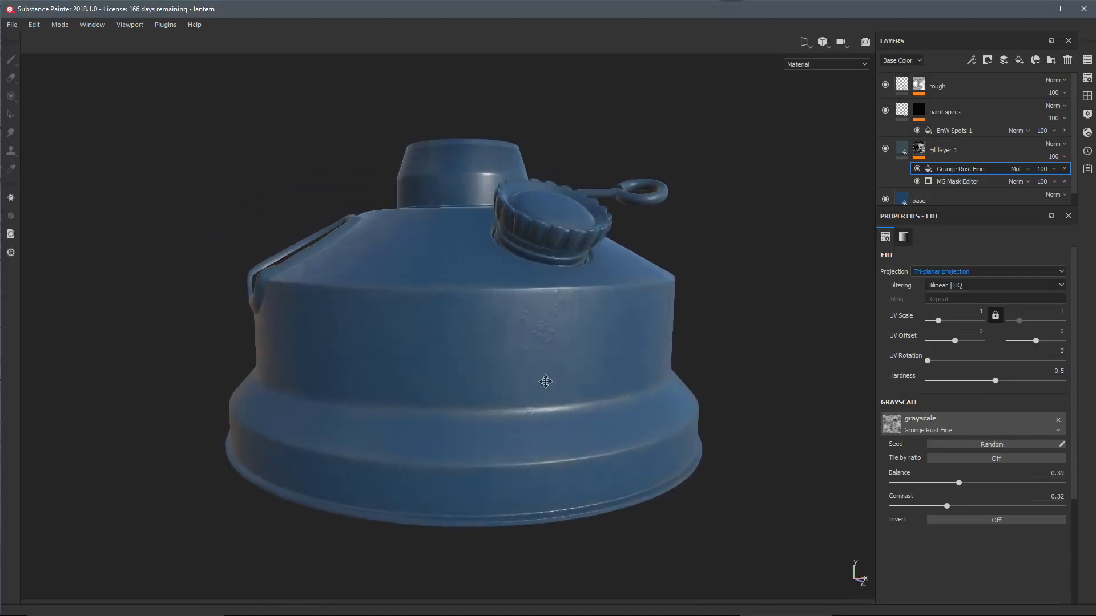
left_click_drag(498, 411, 565, 416, "alt")
Set the Grunge Rust Fine effect's Balance to 0.49 and Contrast to 0.55.
left_click_drag(968, 482, 918, 488)
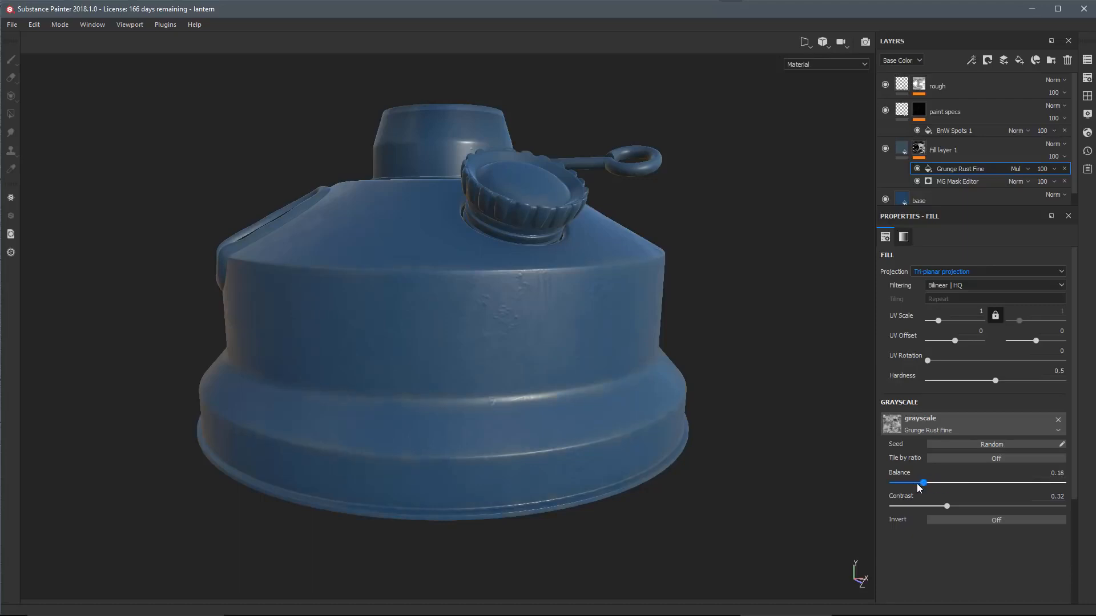
left_click_drag(1001, 488, 984, 516)
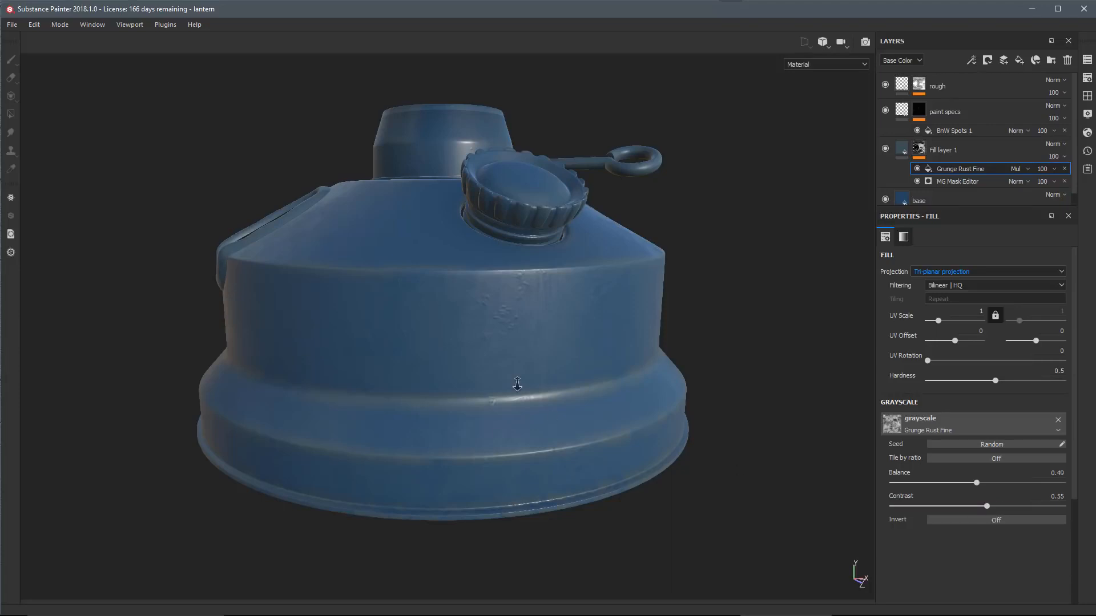
left_click_drag(513, 379, 536, 354, "alt")
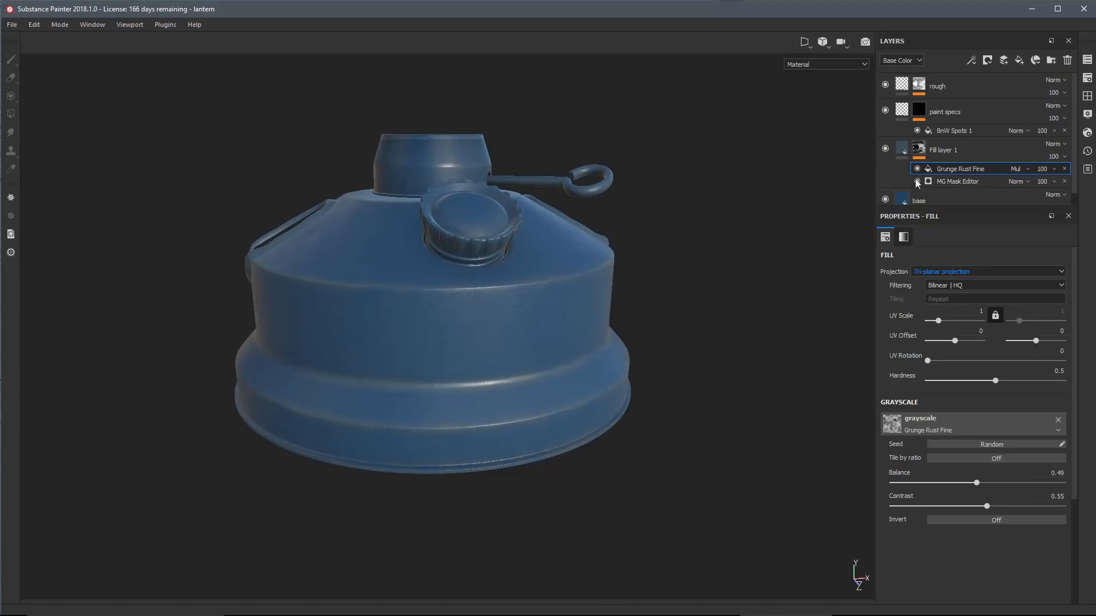
In the MG Mask Editor's Curvature settings, set Medium to 0.75 and Contrast to 0.06, inspecting the base's edges.
left_click(951, 182)
scroll(936, 385, "down", 6)
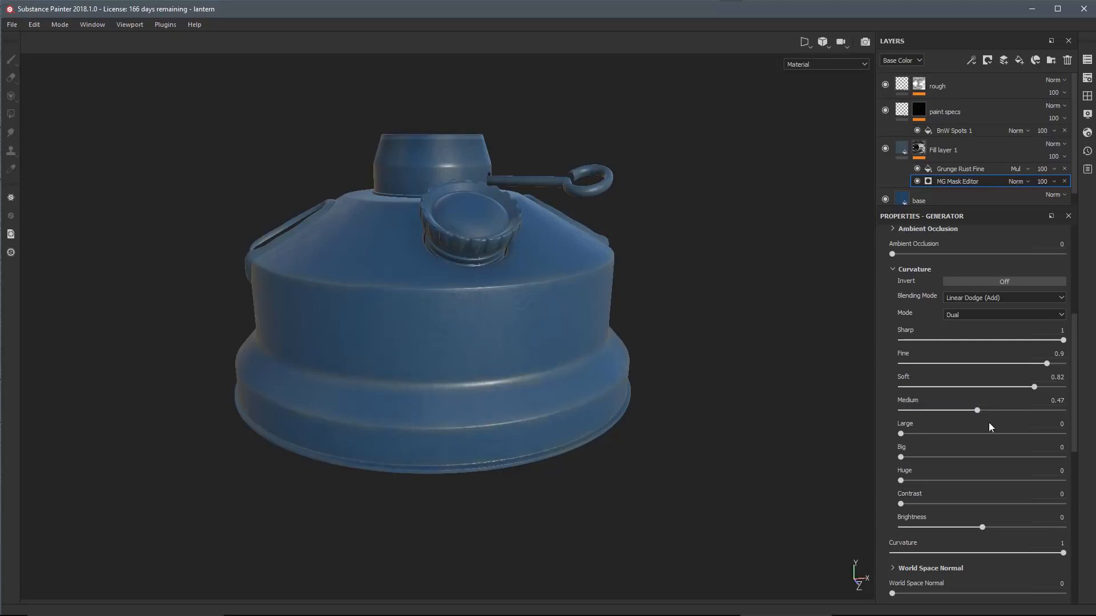
left_click_drag(978, 410, 1017, 412)
left_click_drag(572, 431, 582, 400, "alt")
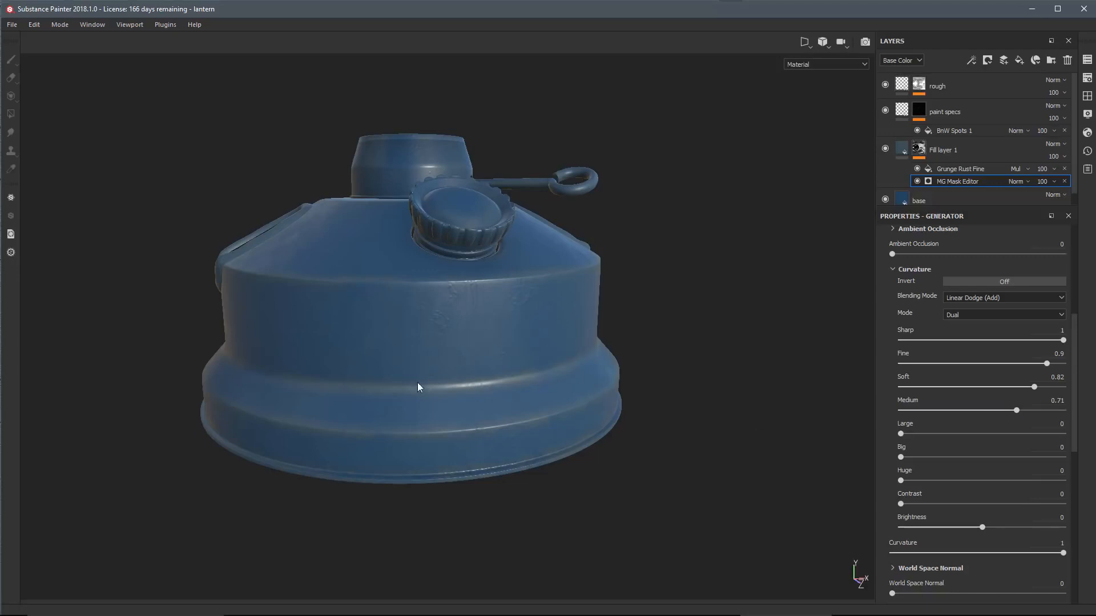
left_click_drag(418, 384, 373, 383, "alt")
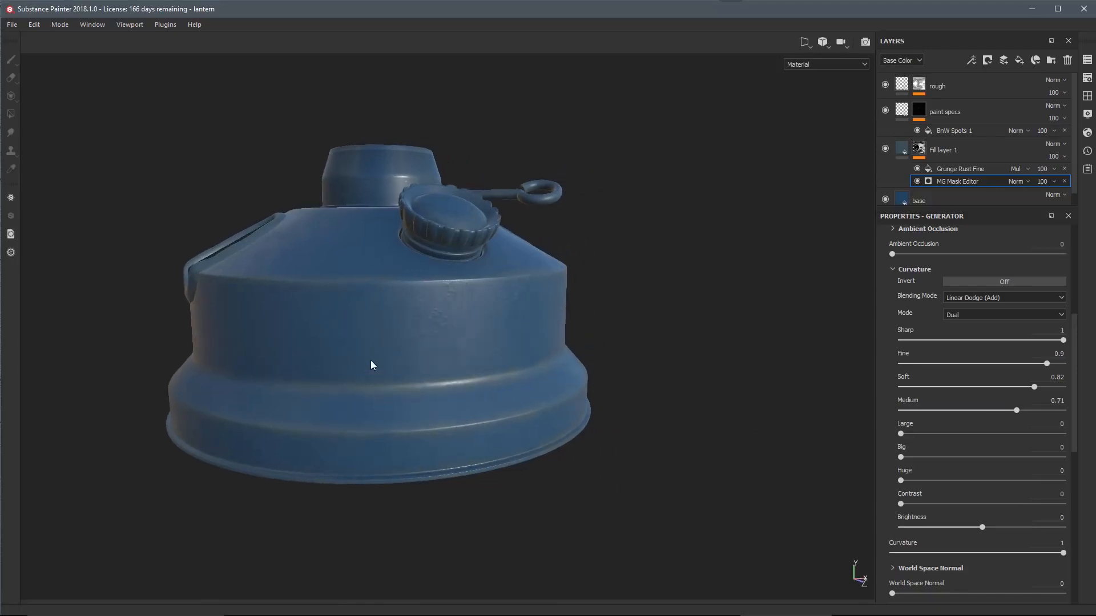
left_click_drag(533, 432, 501, 421, "alt")
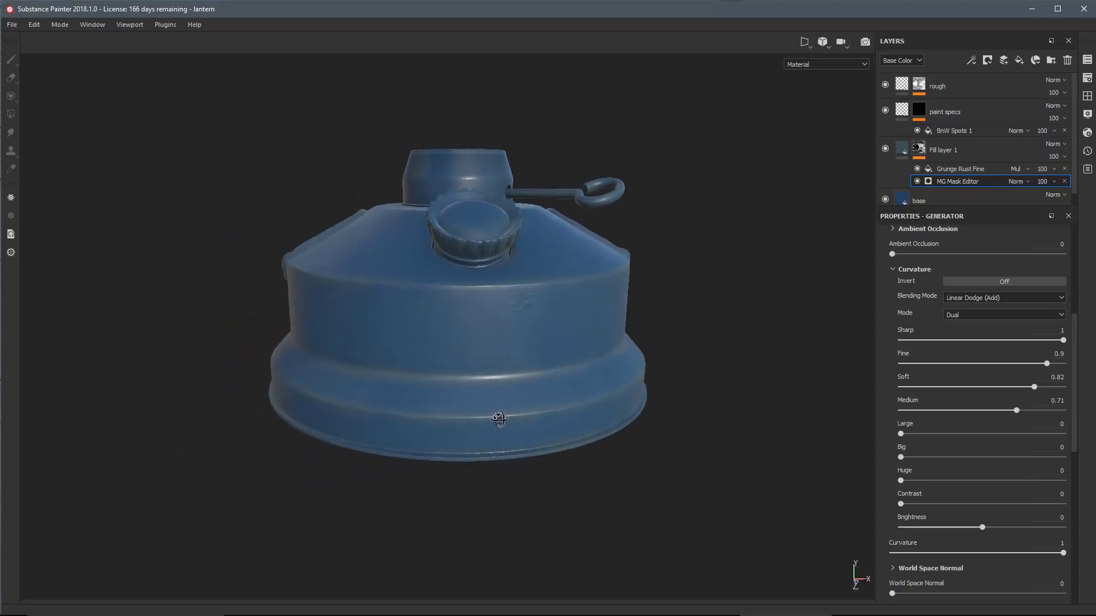
mouse_move(1020, 413)
left_mouse_down()
mouse_move(1032, 413)
mouse_move(1022, 413)
left_mouse_up()
mouse_move(902, 505)
left_mouse_down()
mouse_move(931, 507)
mouse_move(909, 511)
left_mouse_up()
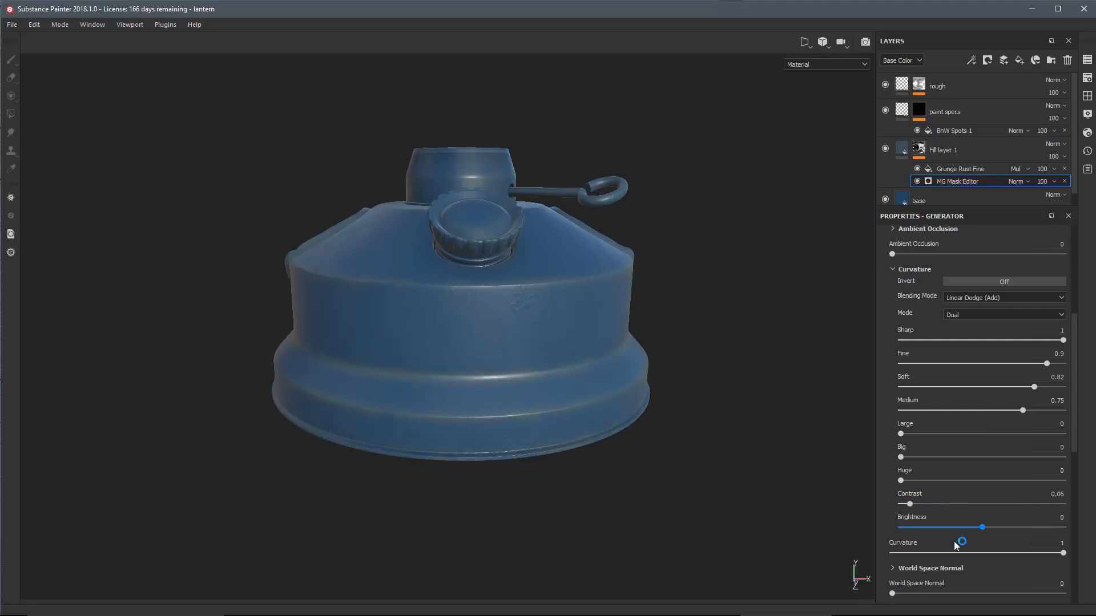
Set the MG Mask Editor's Global Blur to 1.77 and inspect the softened edges on the base.
scroll(917, 293, "up", 6)
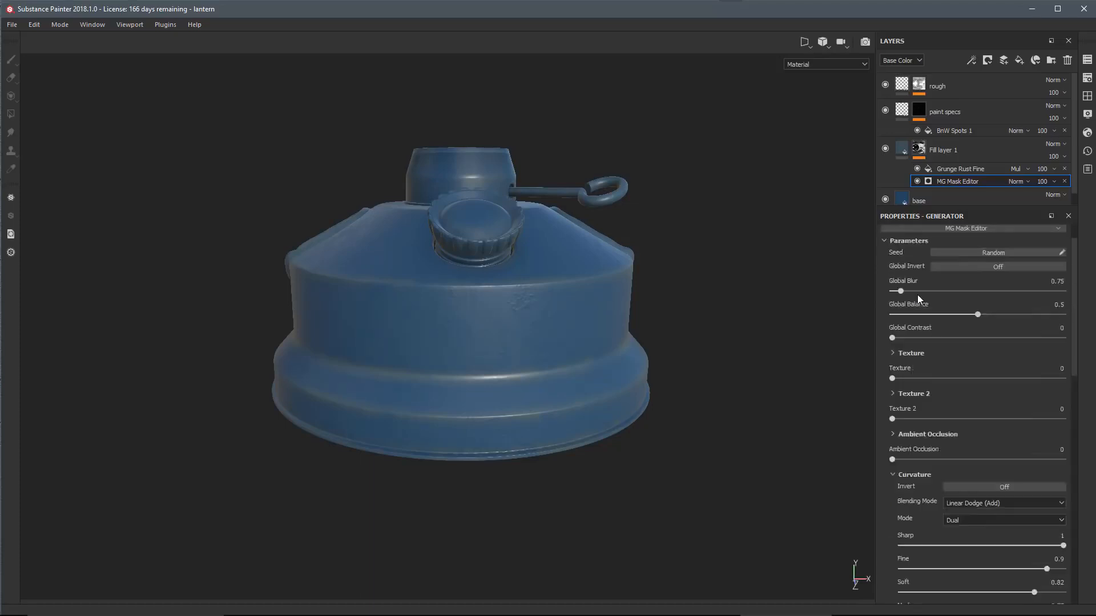
mouse_move(901, 326)
left_mouse_down()
mouse_move(920, 334)
mouse_move(912, 329)
left_mouse_up()
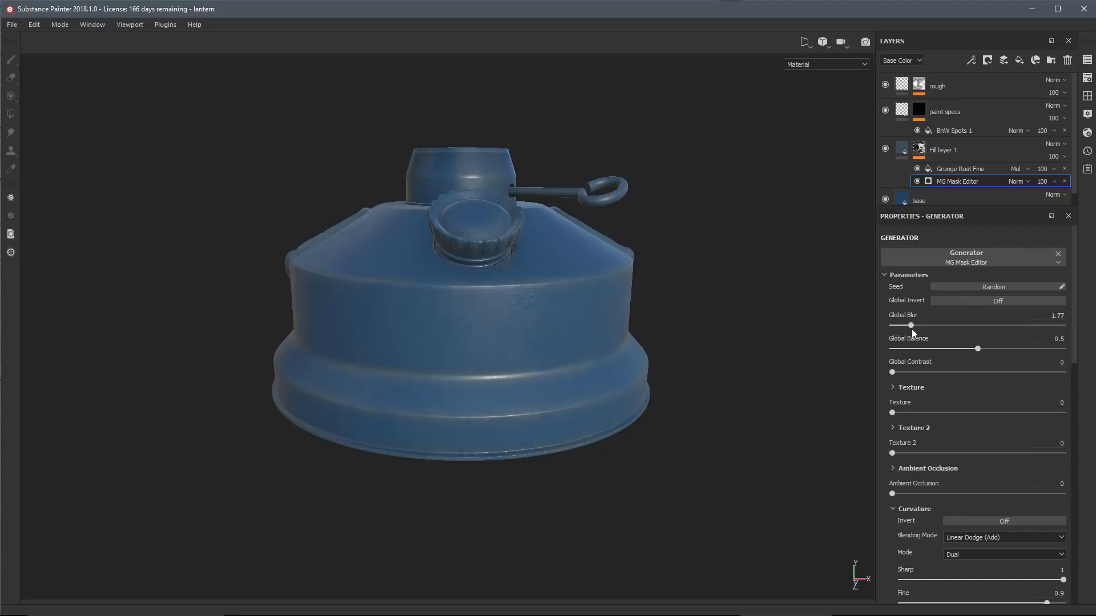
left_click_drag(596, 416, 577, 398, "alt")
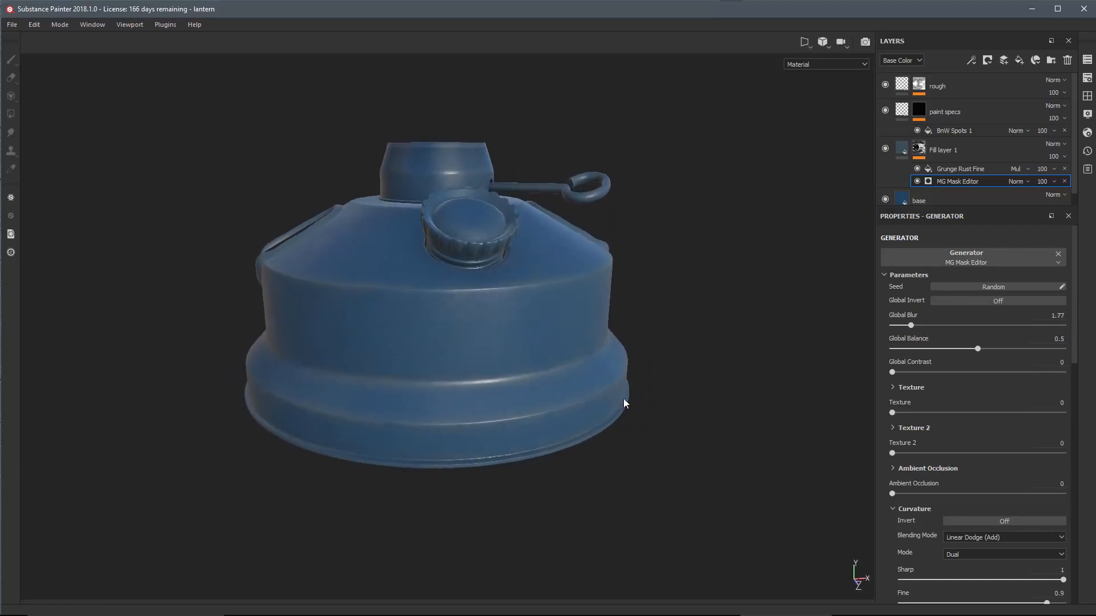
Rename Fill layer 1 as "color var 01".
left_click(944, 149)
double_click(944, 149)
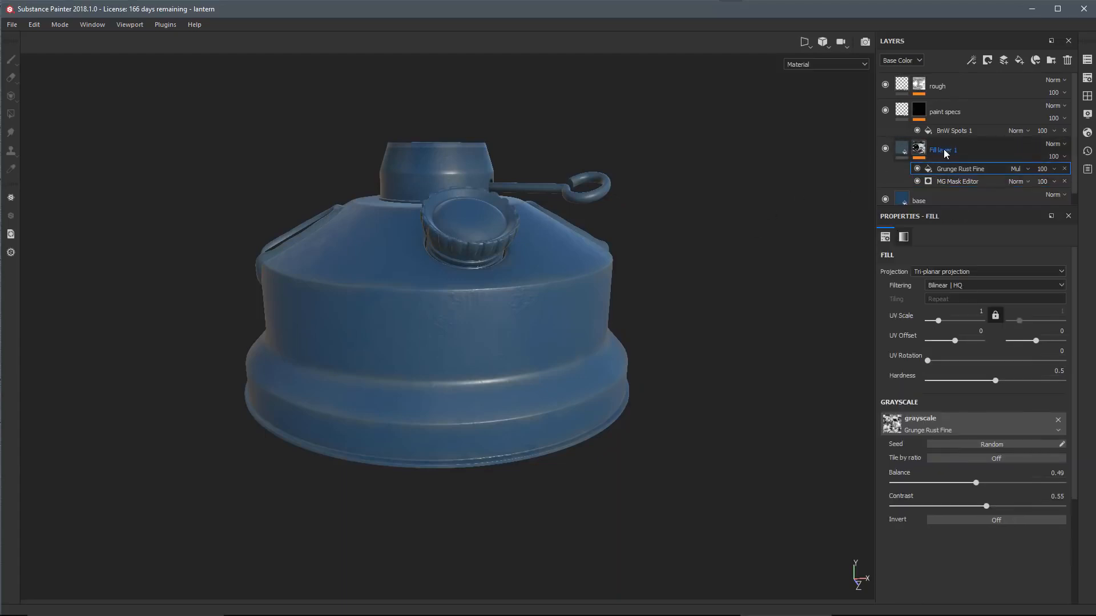
type("color")
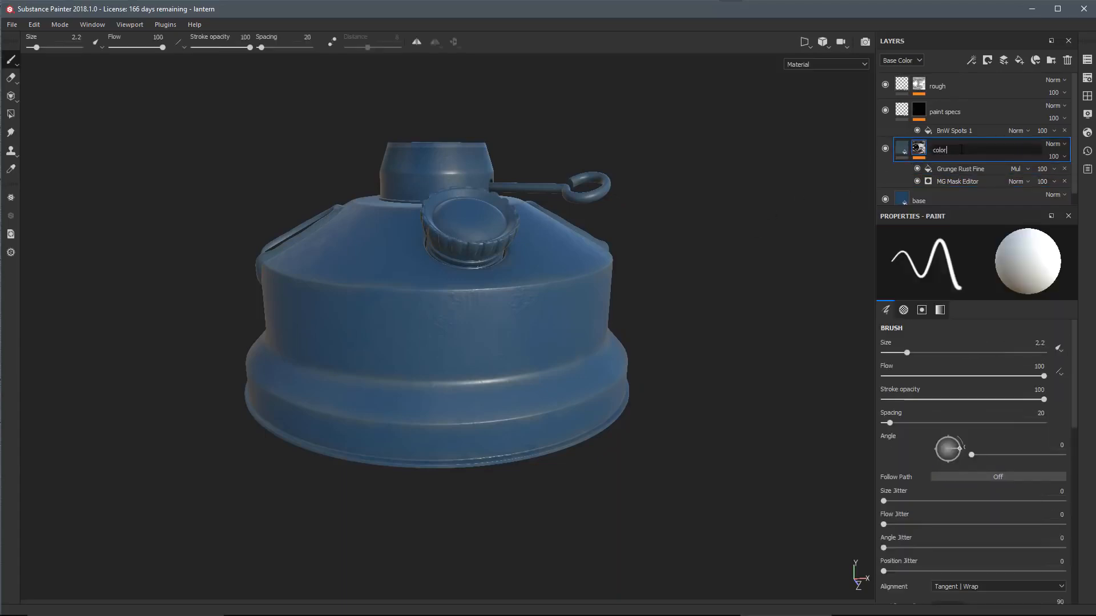
type(" var 01")
key("Return")
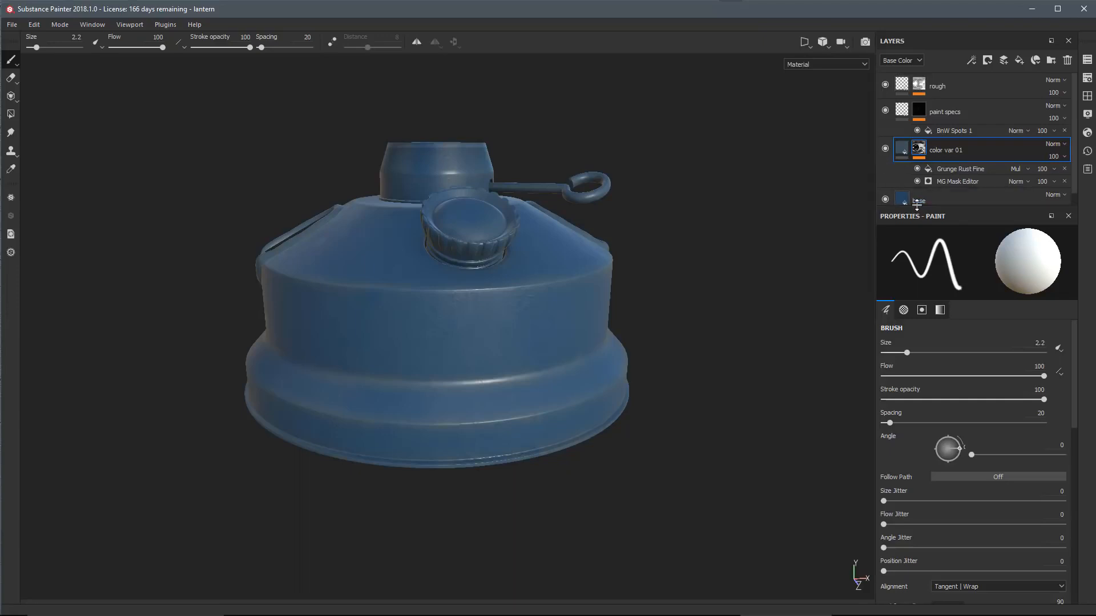
Duplicate the color var 01 layer and remove the MG Mask Editor and Grunge Rust Fine effects from the copy's mask.
right_click(978, 149)
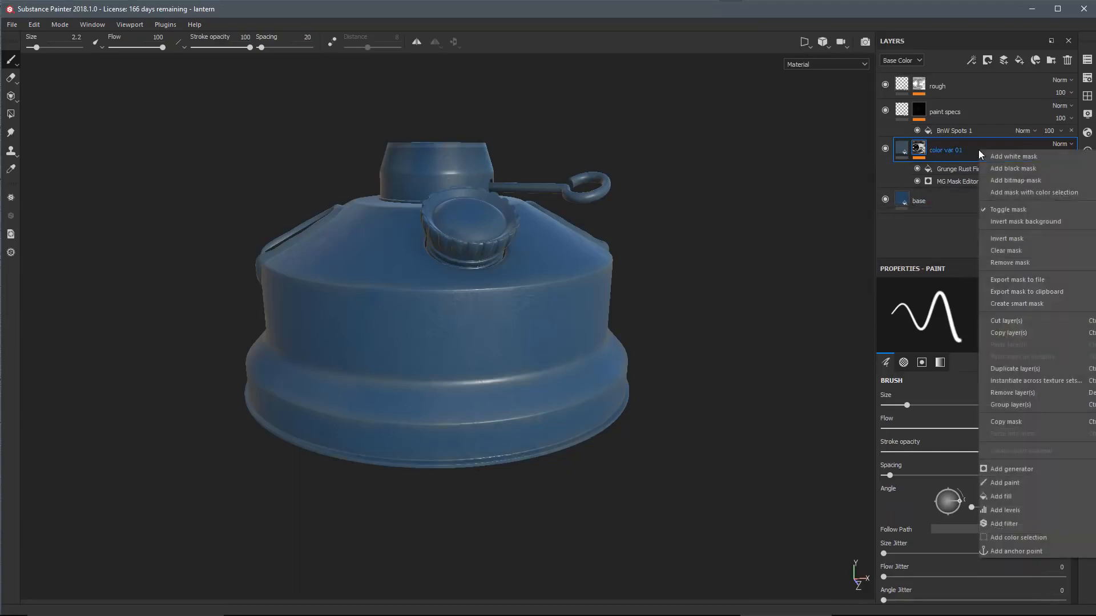
left_click(1013, 368)
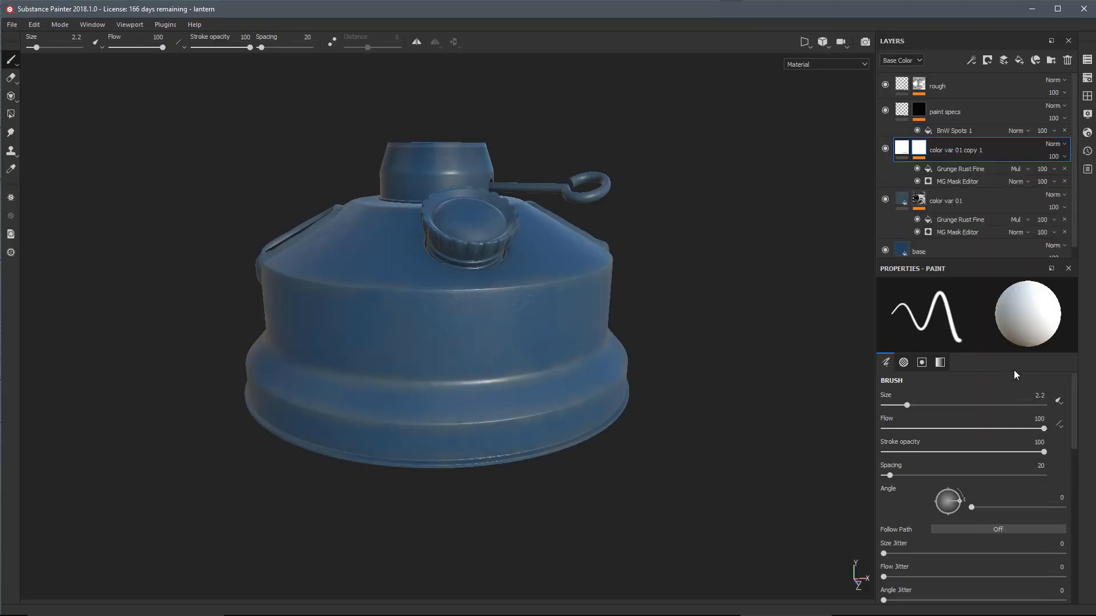
left_click(955, 182)
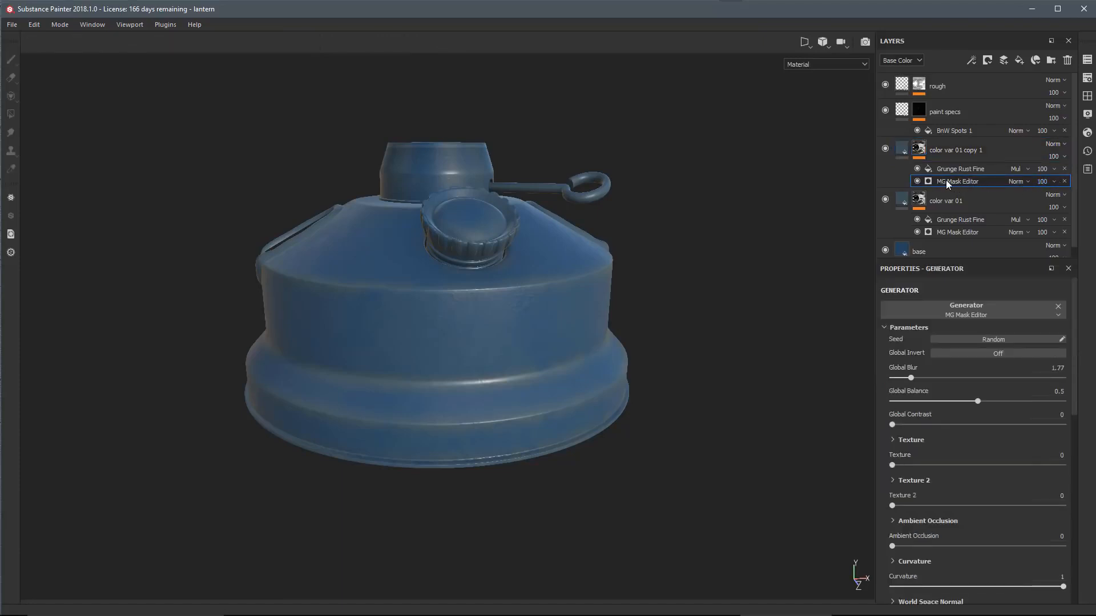
left_click(1065, 182)
left_click(1065, 169)
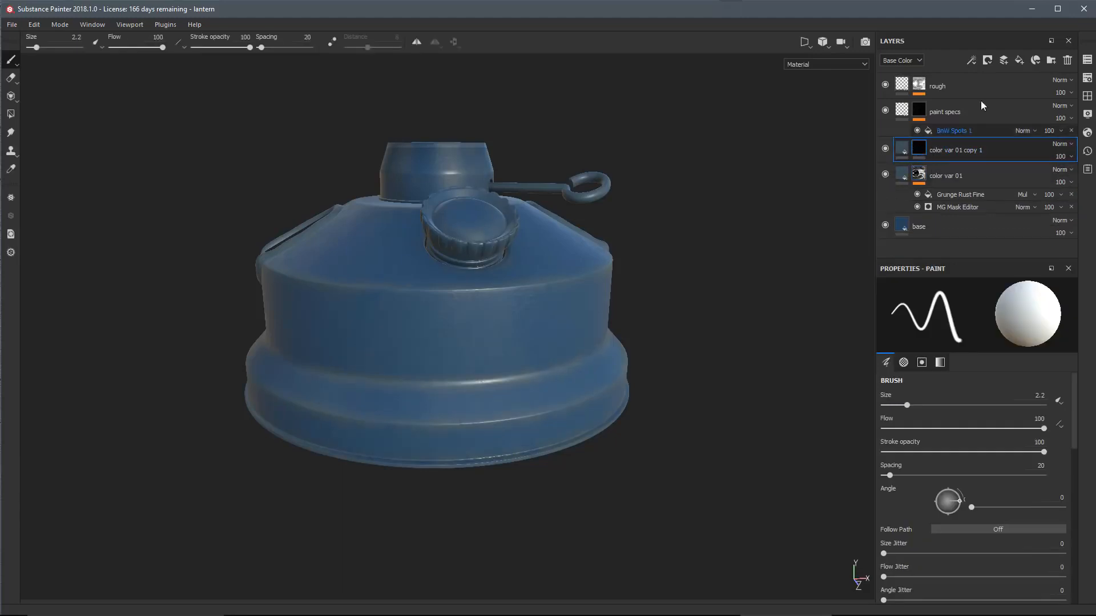
Add a fill effect to the duplicated layer's mask and assign it the Grunge Concrete Old texture.
left_click(972, 60)
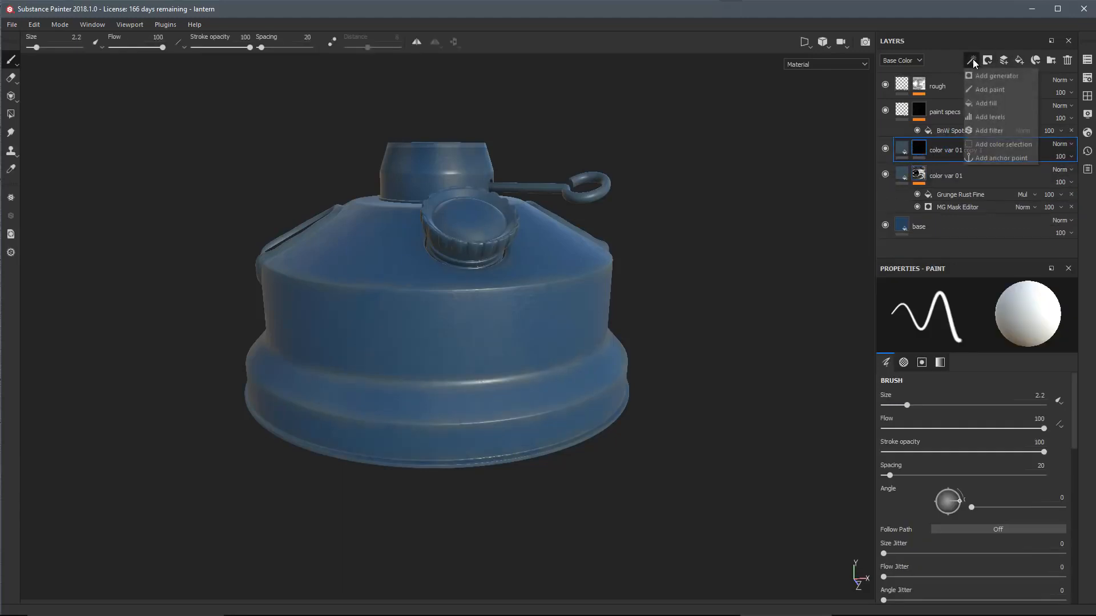
left_click(978, 103)
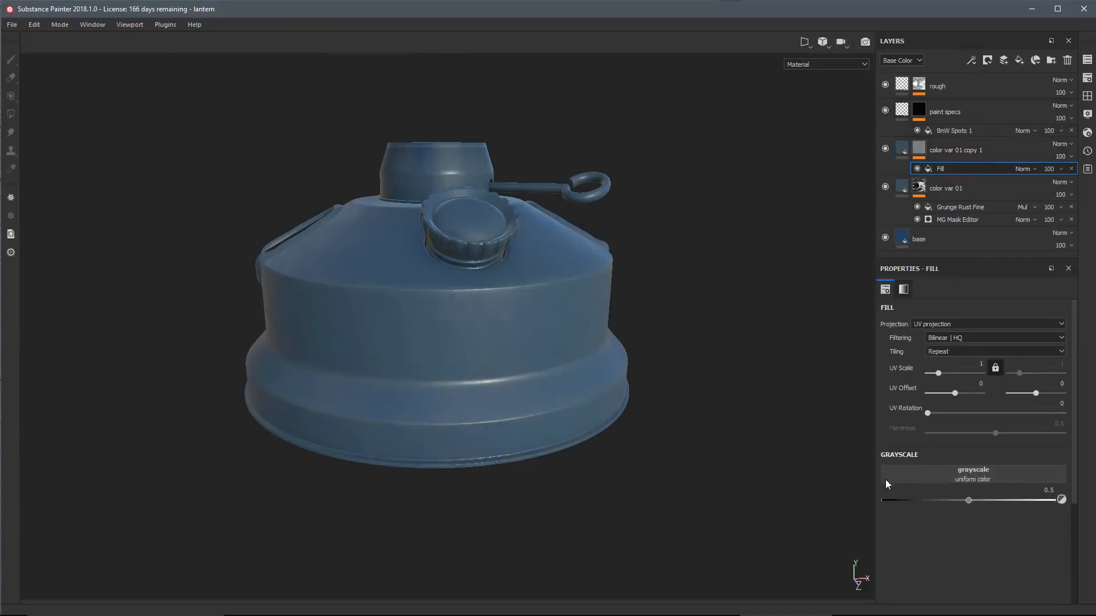
left_click(891, 478)
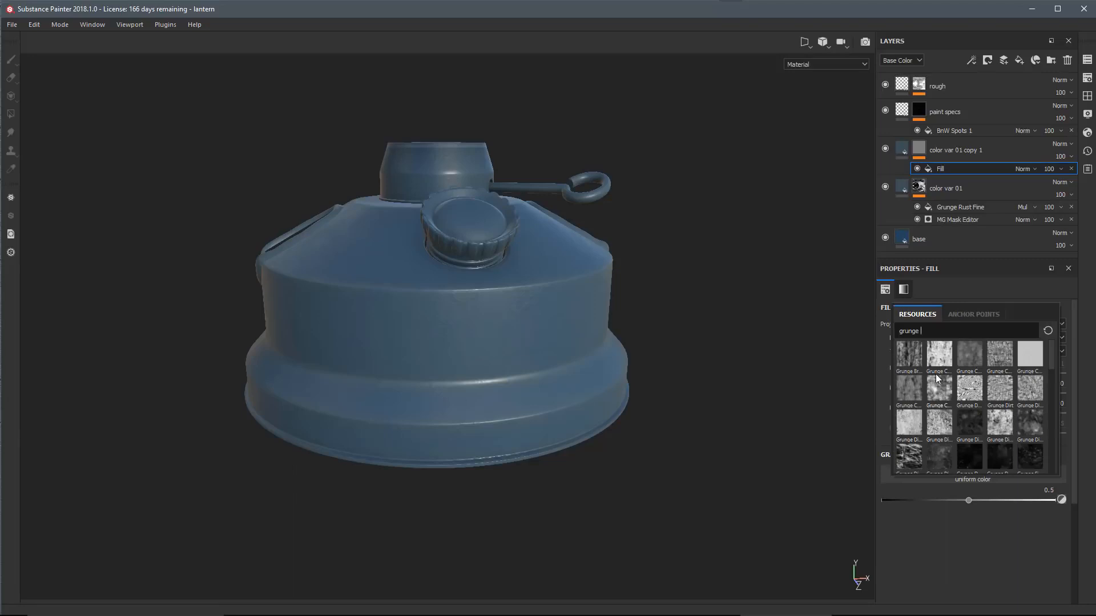
mouse_move(936, 388)
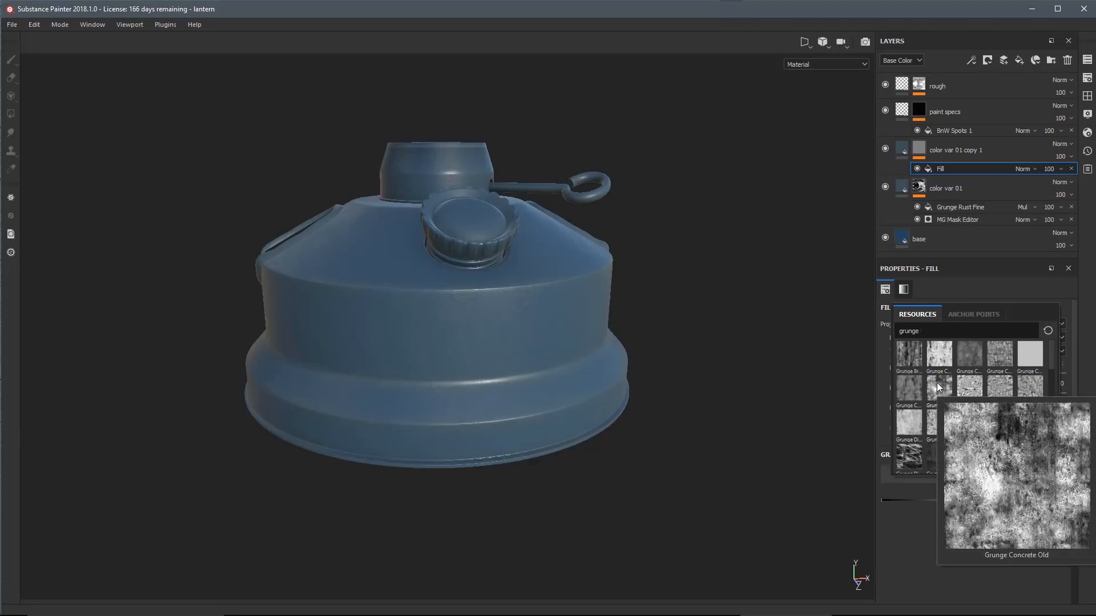
left_click(936, 381)
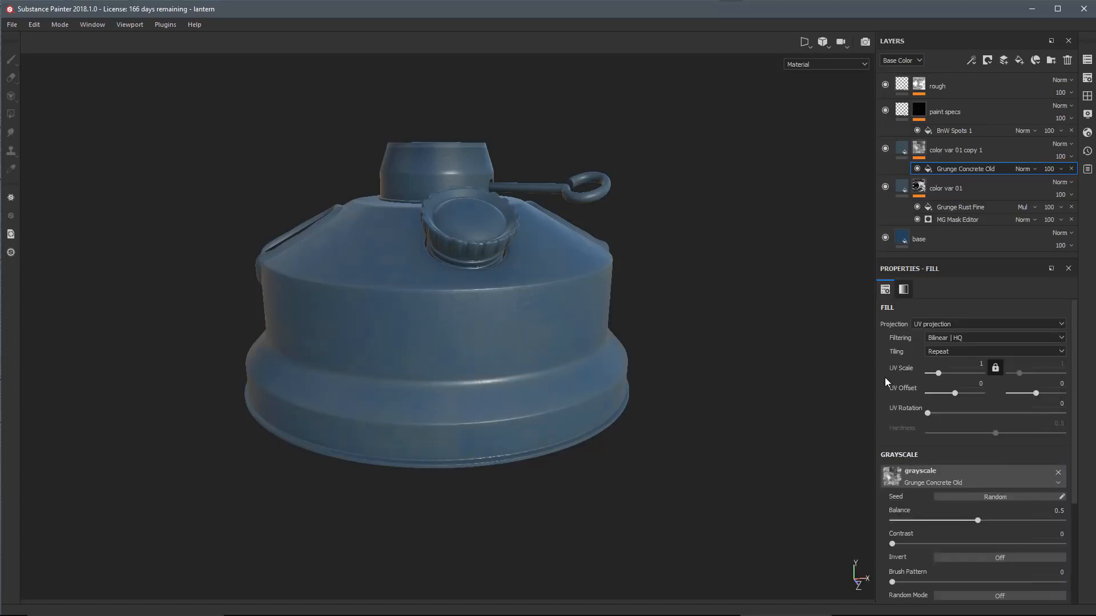
Switch the Grunge Concrete Old fill to Tri-planar projection, checking the pattern on the base.
left_click_drag(893, 323, 409, 432)
scroll(461, 418, "up", 5)
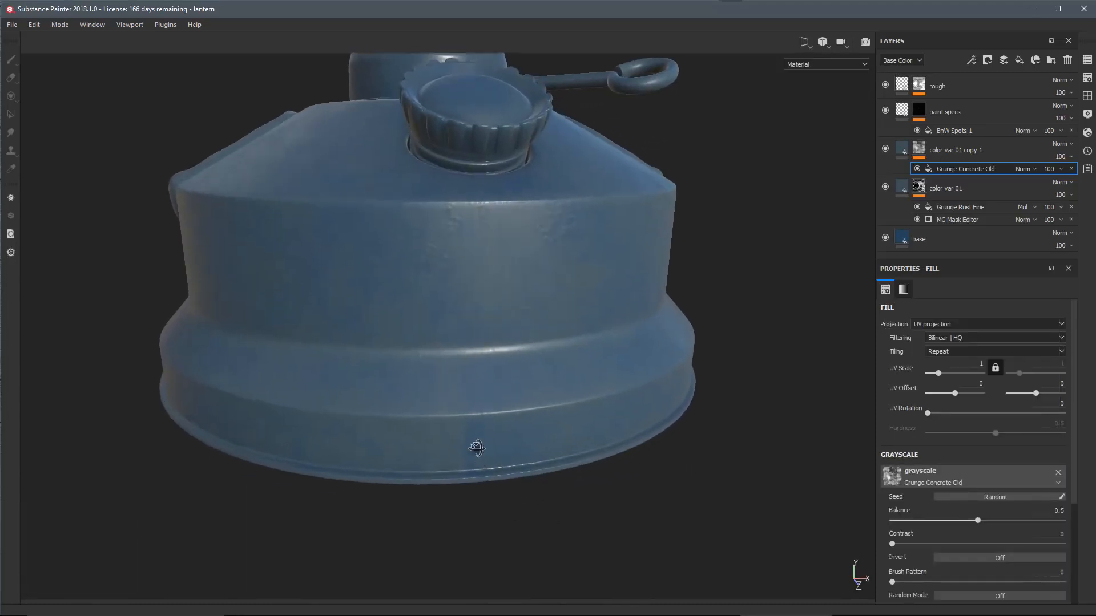
left_click(920, 322)
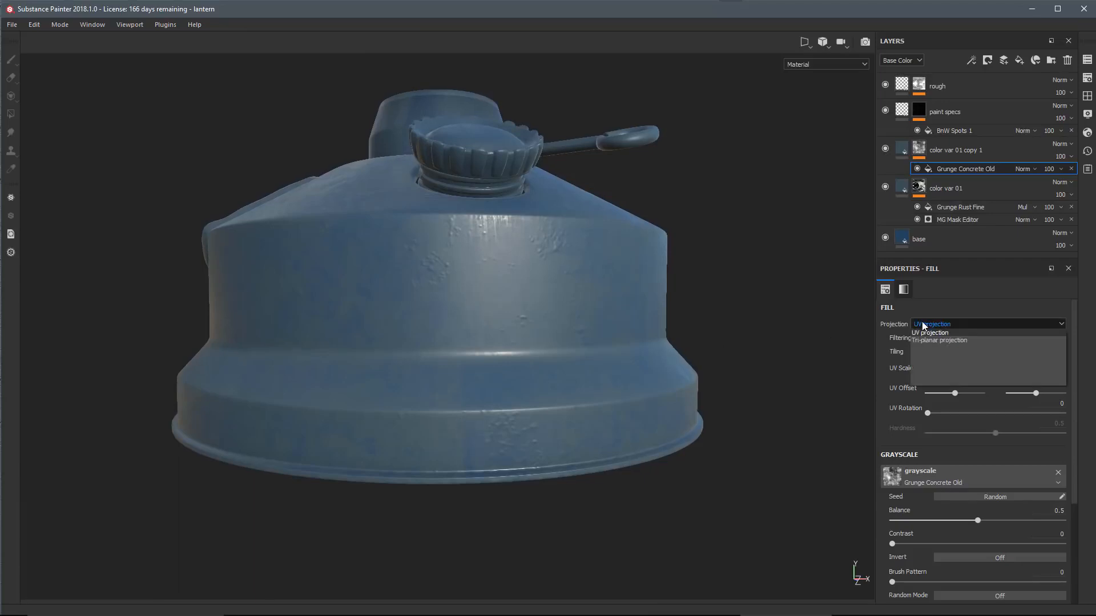
left_click(926, 341)
left_click_drag(664, 348, 522, 311, "alt")
Set the Grunge Concrete Old fill's Balance to 0.17 and Contrast to 0.61, inspecting the patches on the base.
scroll(913, 473, "down", 3)
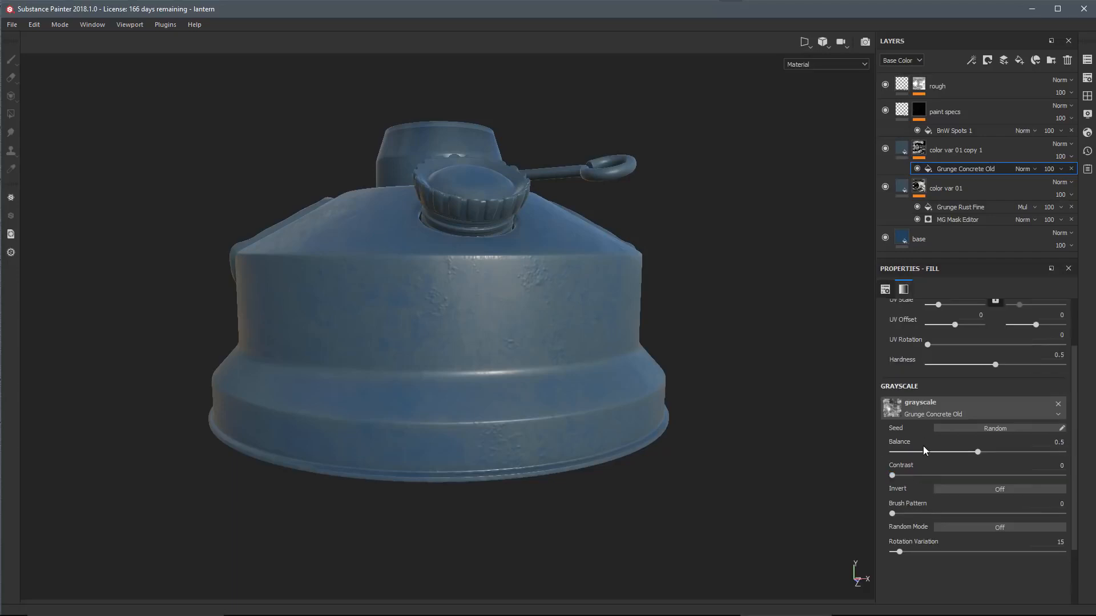
left_click_drag(977, 453, 921, 453)
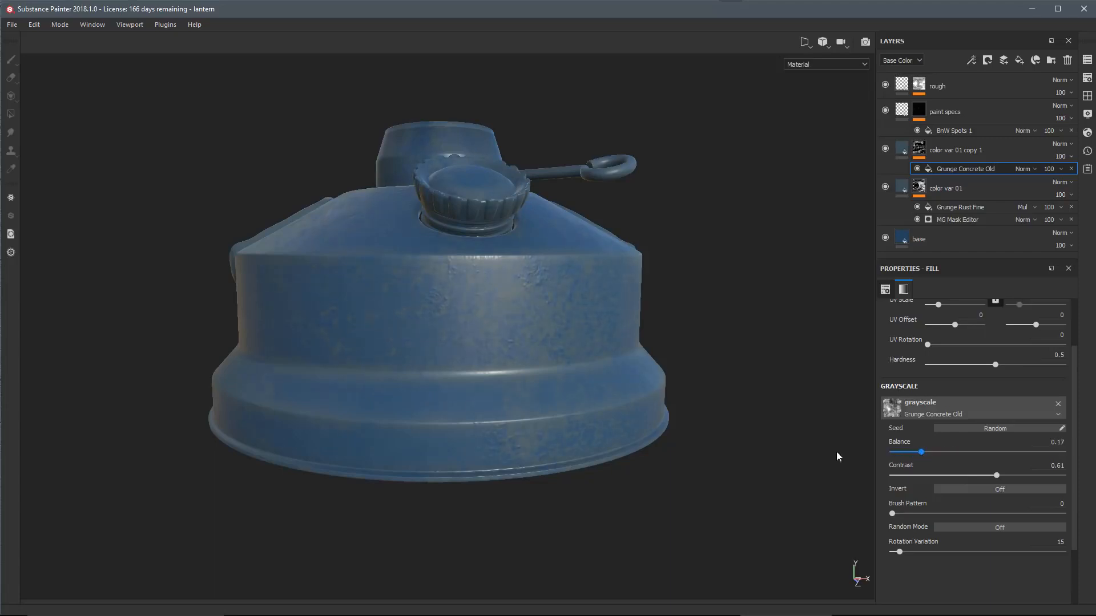
left_click_drag(688, 420, 557, 405, "alt")
scroll(559, 402, "up", 3)
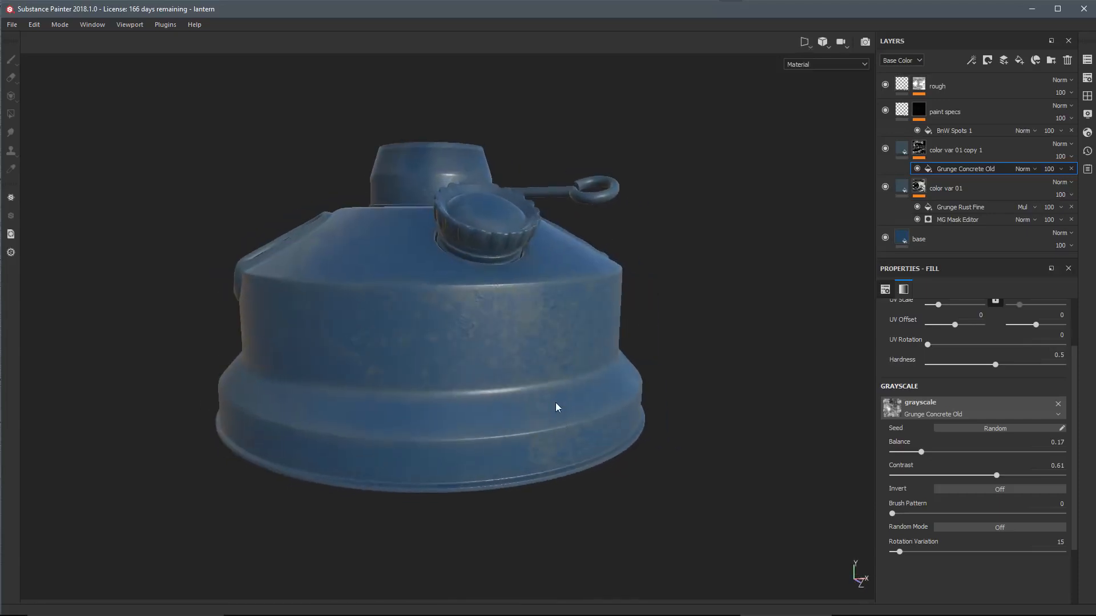
Change the duplicated layer's base color to a slightly brighter, more saturated blue.
left_click(905, 151)
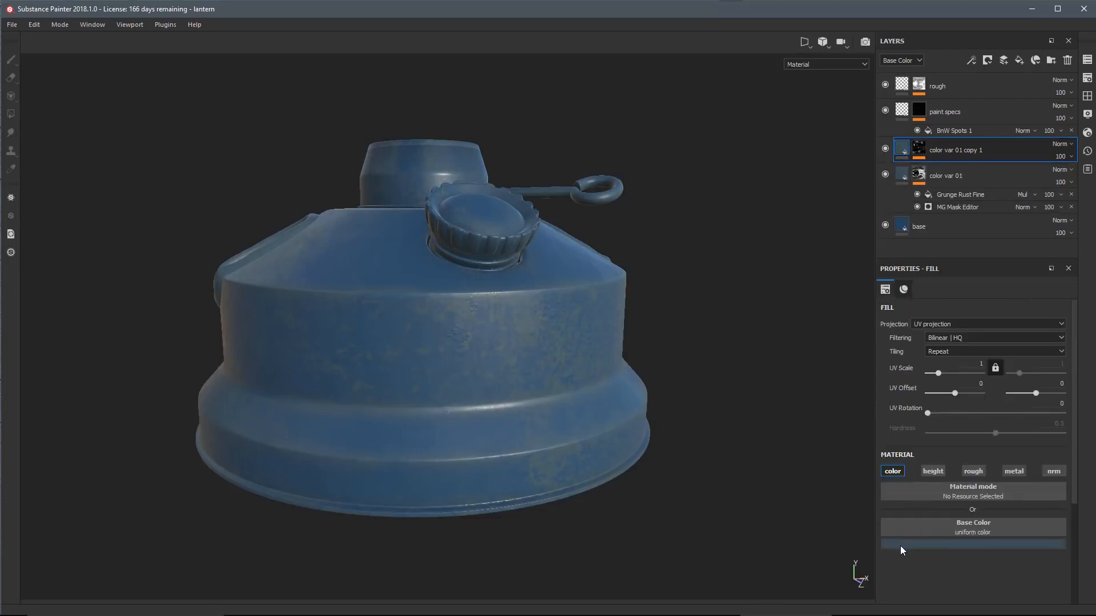
left_click(901, 545)
left_click(894, 544)
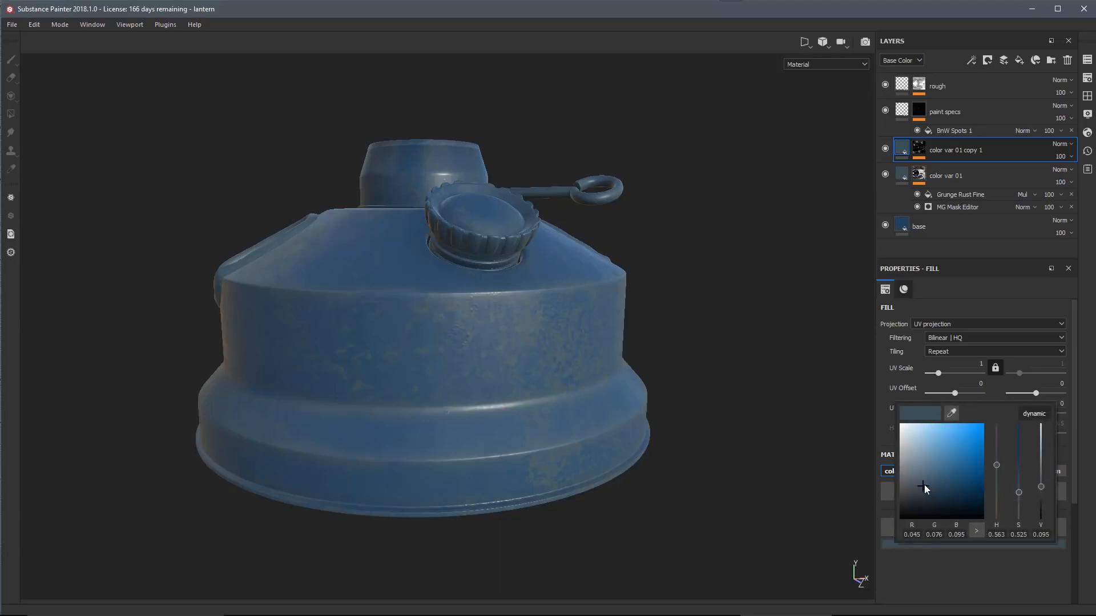
left_click_drag(923, 484, 936, 481)
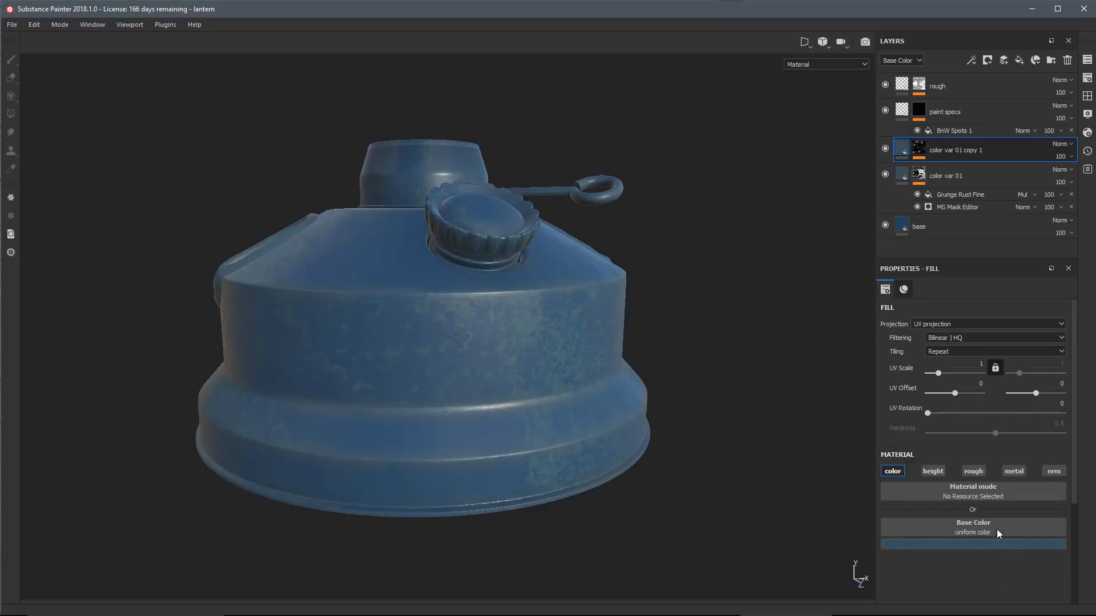
Set the duplicated color variation layer's blending mode to Overlay and its opacity to 25.
left_click(1063, 146)
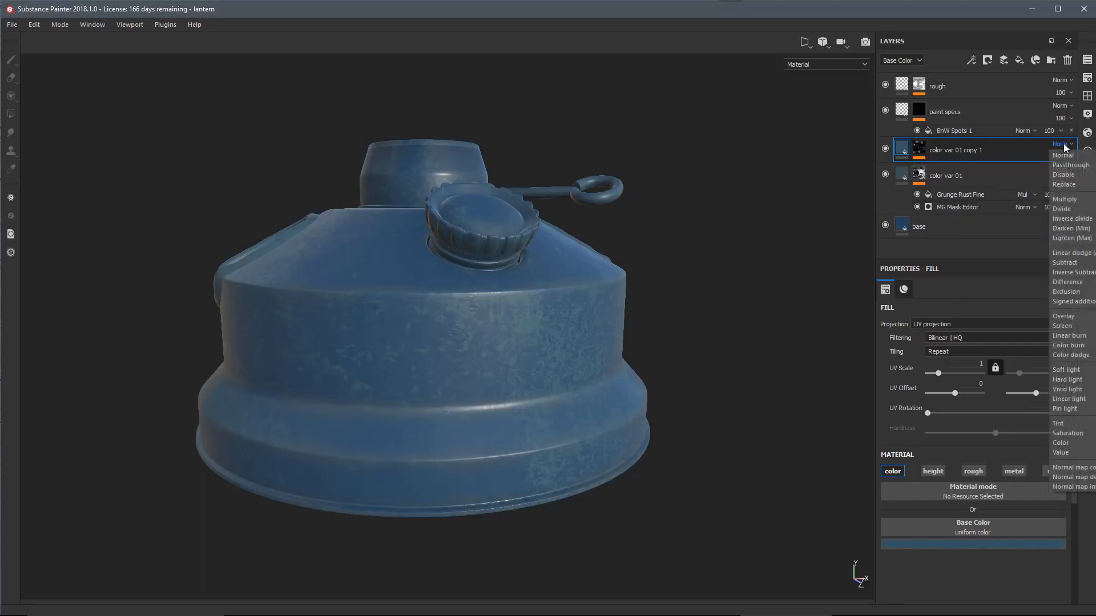
left_click(1063, 316)
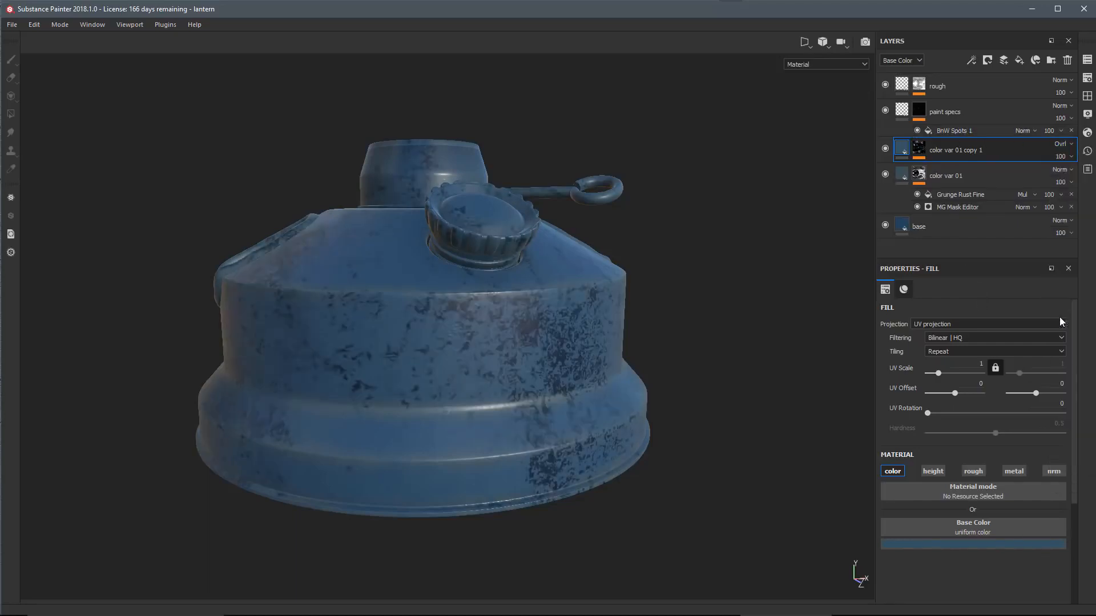
left_click(1065, 159)
left_click_drag(1077, 177, 1065, 182)
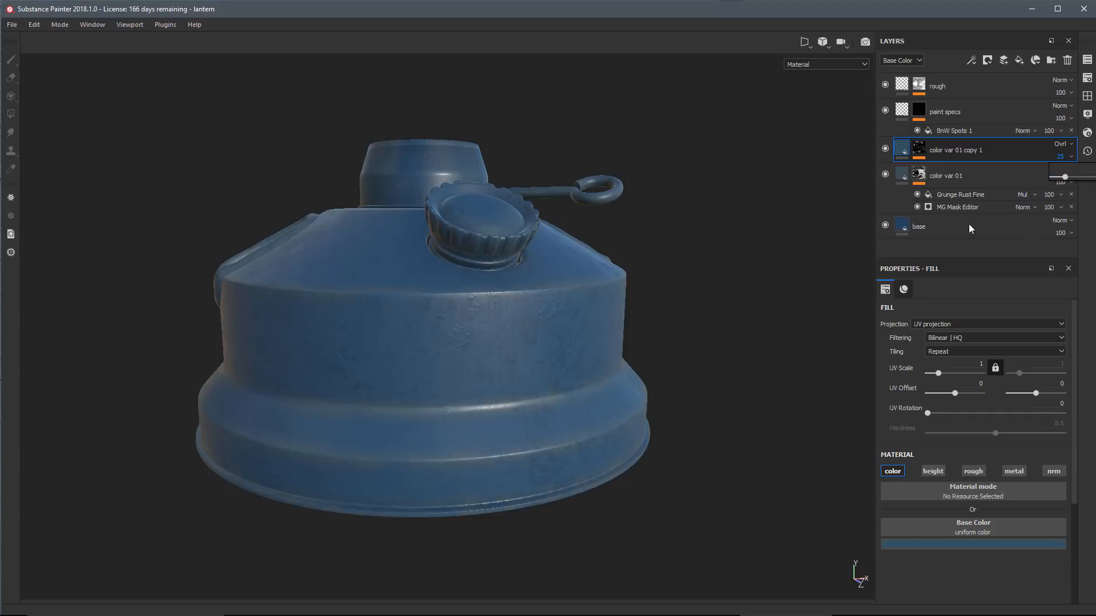
Set the Balance of the Grunge Concrete Old mask fill to 0.48 and inspect the base.
left_click(923, 146)
left_click(960, 169)
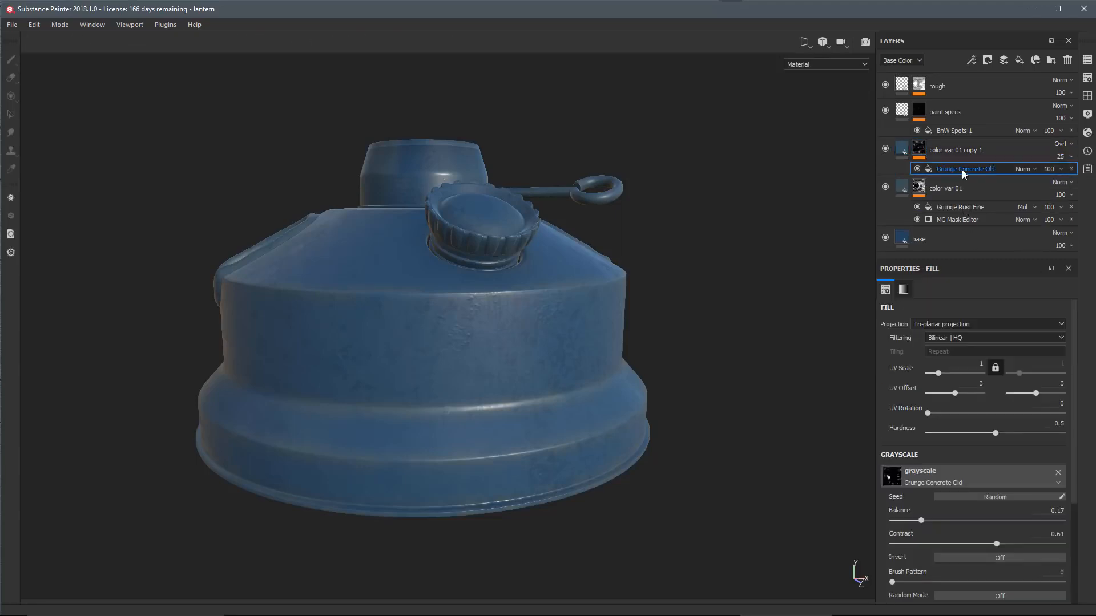
left_click_drag(921, 521, 975, 528)
left_click_drag(661, 387, 544, 363, "alt")
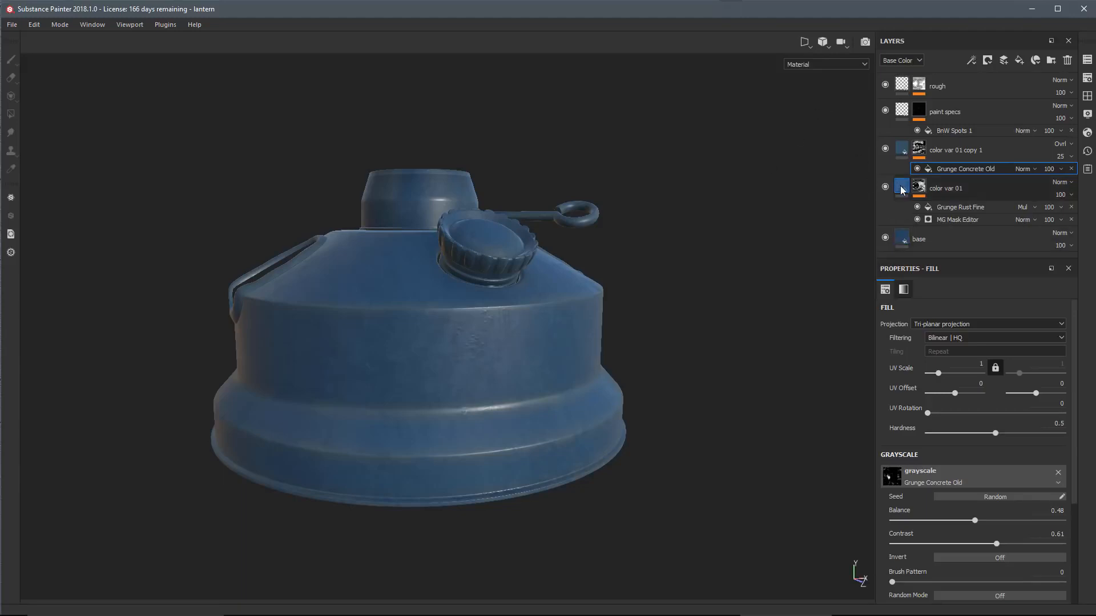
Rename the duplicated layer as "color var 02".
double_click(947, 150)
left_click(981, 150)
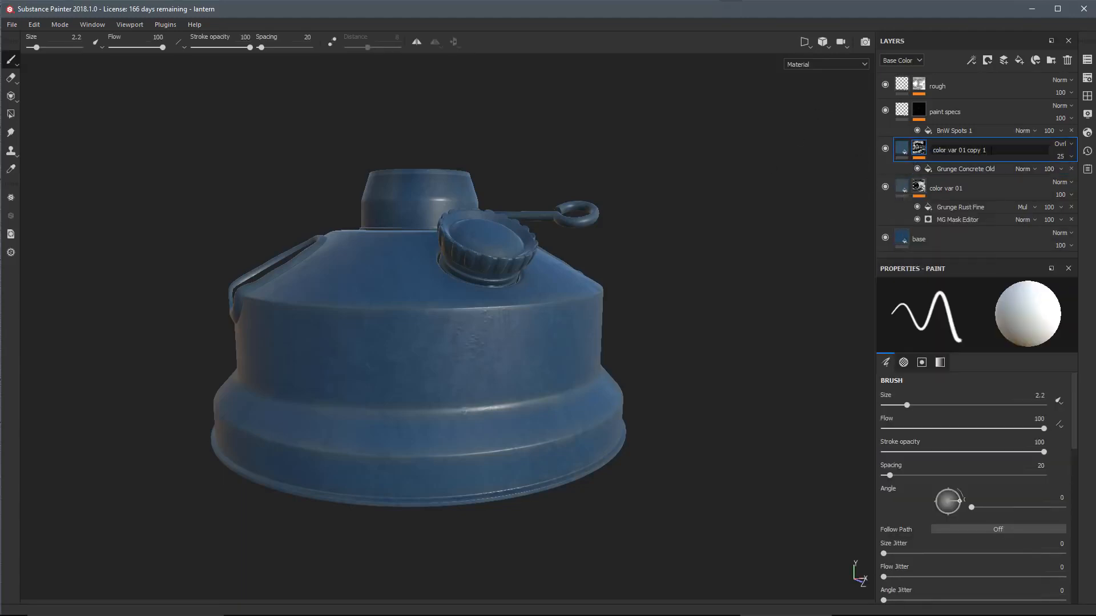
key("BackSpace")
key("BackSpace")
key("BackSpace")
key("BackSpace")
type("2")
key("Return")
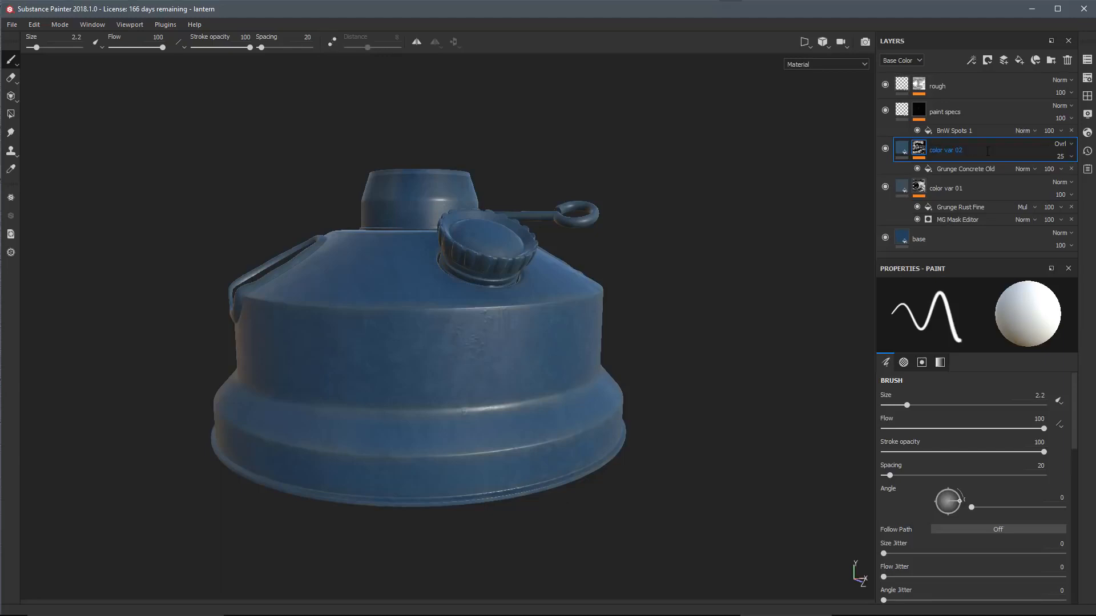
Lower the color var 02 layer's opacity to 16 and inspect the base from another angle.
left_click(1065, 156)
left_click_drag(1065, 179, 1061, 180)
left_click_drag(533, 376, 582, 409, "alt")
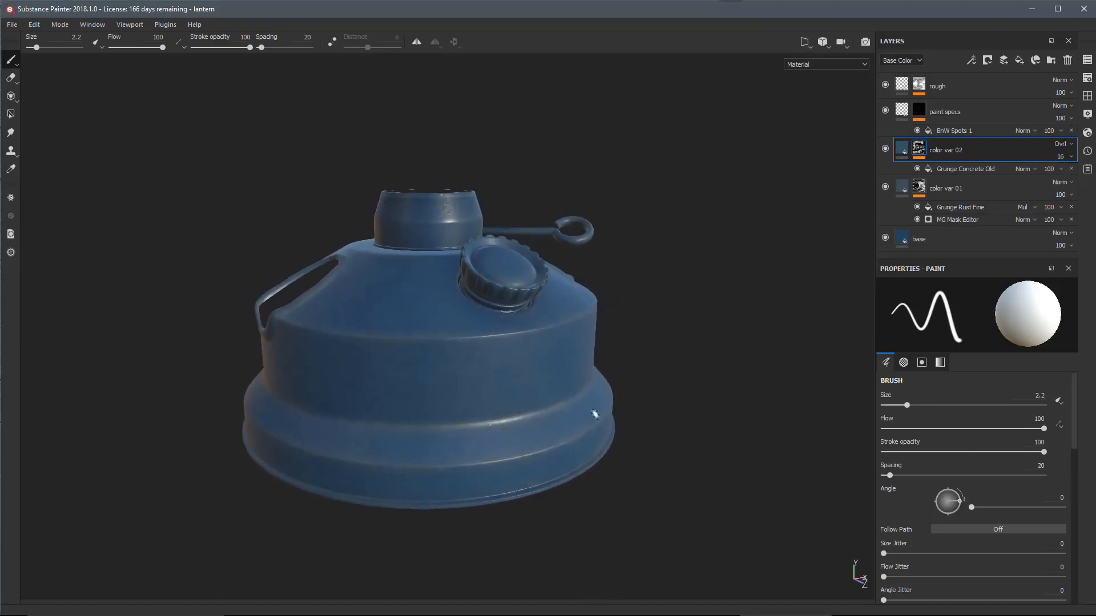